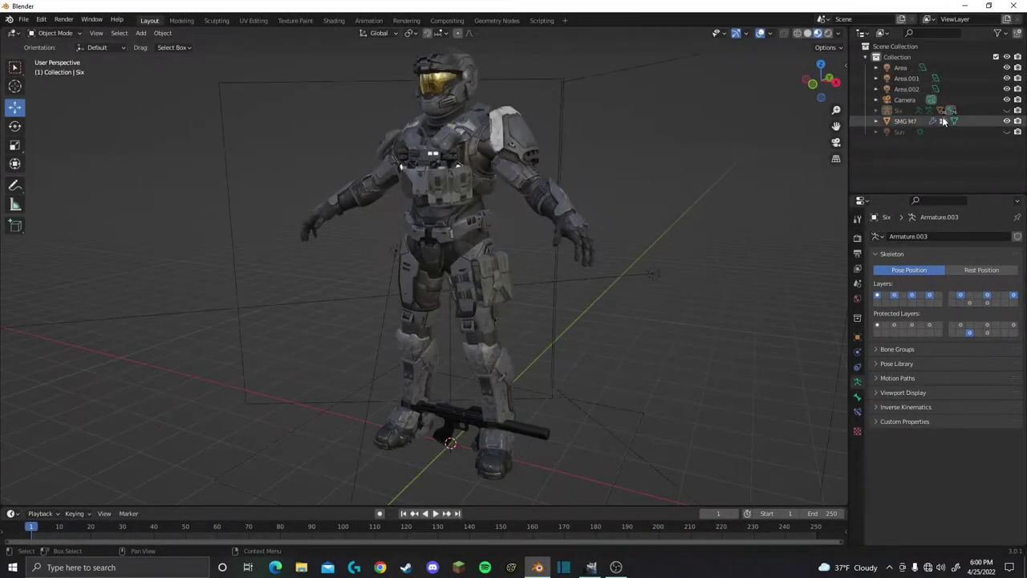
# Step: Move the SMG M7 up from the feet, rotate it and place it in the character's hand
pyautogui.click(944, 120)
pyautogui.press('g')
pyautogui.click(468, 235)
pyautogui.moveTo(469, 235)
pyautogui.mouseDown(button='middle')
pyautogui.moveTo(446, 219)
pyautogui.moveTo(472, 358)
pyautogui.mouseUp(button='middle')
pyautogui.scroll(3, 446, 218)
pyautogui.scroll(3, 446, 218)
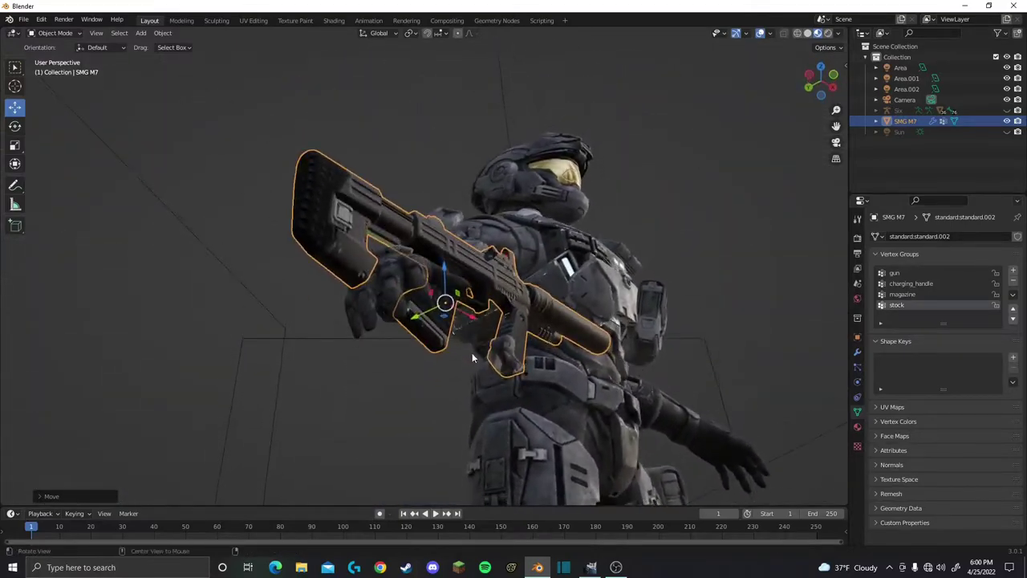
pyautogui.moveTo(446, 306)
pyautogui.mouseDown()
pyautogui.moveTo(474, 273)
pyautogui.moveTo(454, 331)
pyautogui.moveTo(449, 305)
pyautogui.moveTo(417, 337)
pyautogui.mouseUp()
pyautogui.hotkey('shift', 'space')
pyautogui.press('g')
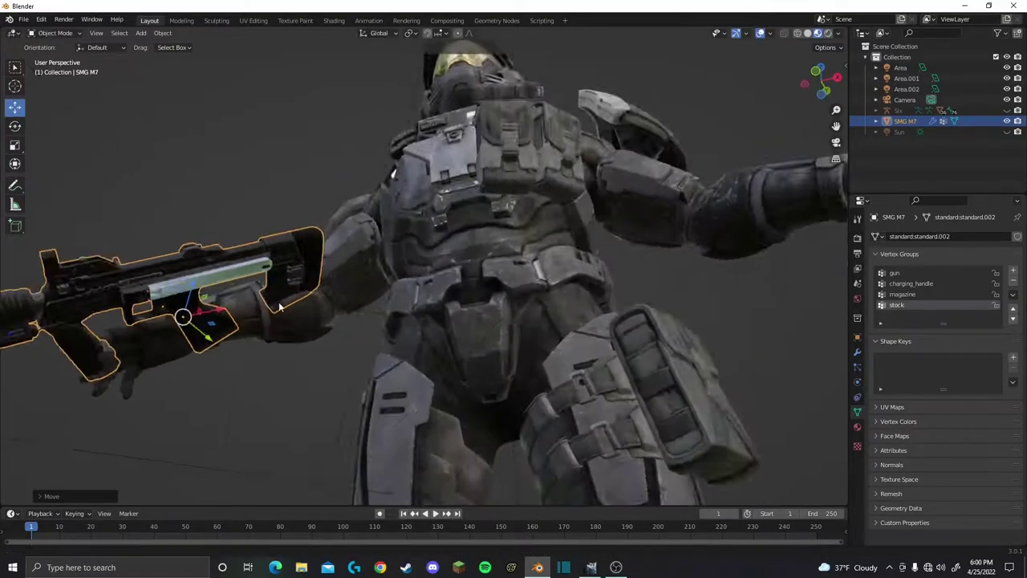
pyautogui.moveTo(418, 338)
pyautogui.mouseDown(button='middle')
pyautogui.moveTo(476, 293)
pyautogui.moveTo(393, 259)
pyautogui.mouseUp(button='middle')
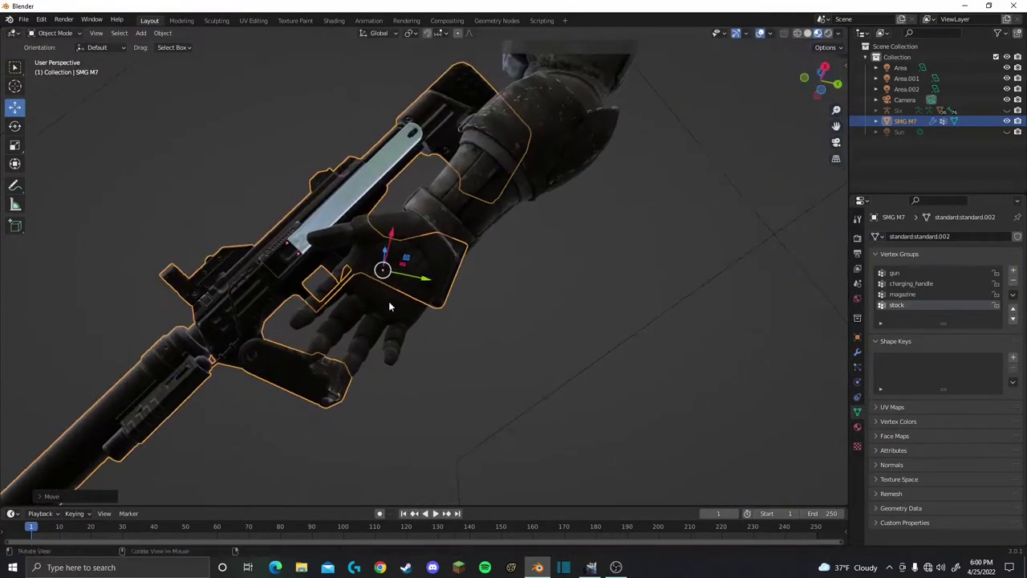
# Step: Resize the gun twice and fine-tune its position and trackball rotation so it sits in the palm
pyautogui.press('s')
pyautogui.click(401, 273)
pyautogui.press('s')
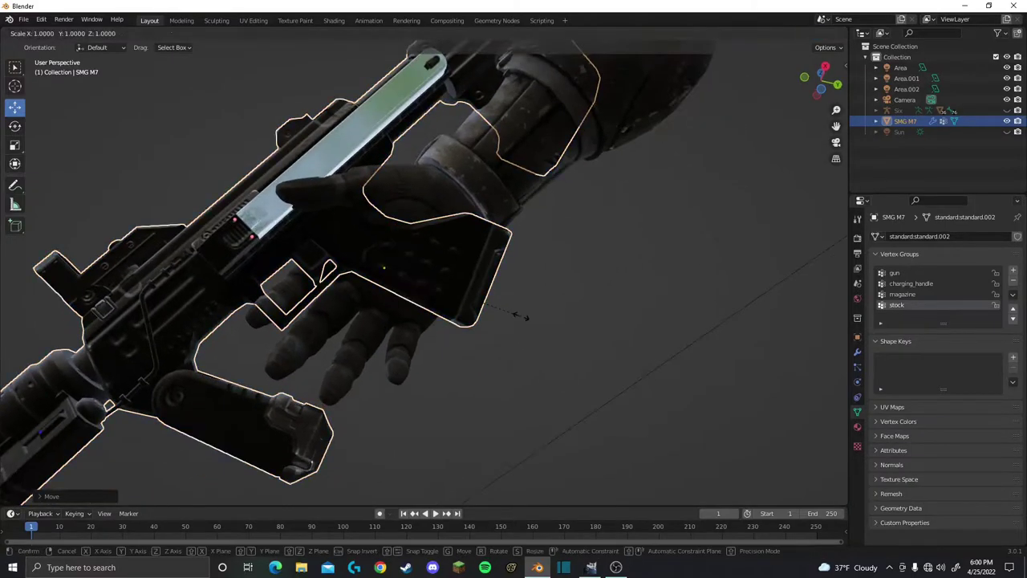
pyautogui.click(418, 275)
pyautogui.press('g')
pyautogui.click(408, 271)
pyautogui.hotkey('shift', 'space')
pyautogui.press('r')
pyautogui.press('r')
pyautogui.press('r')
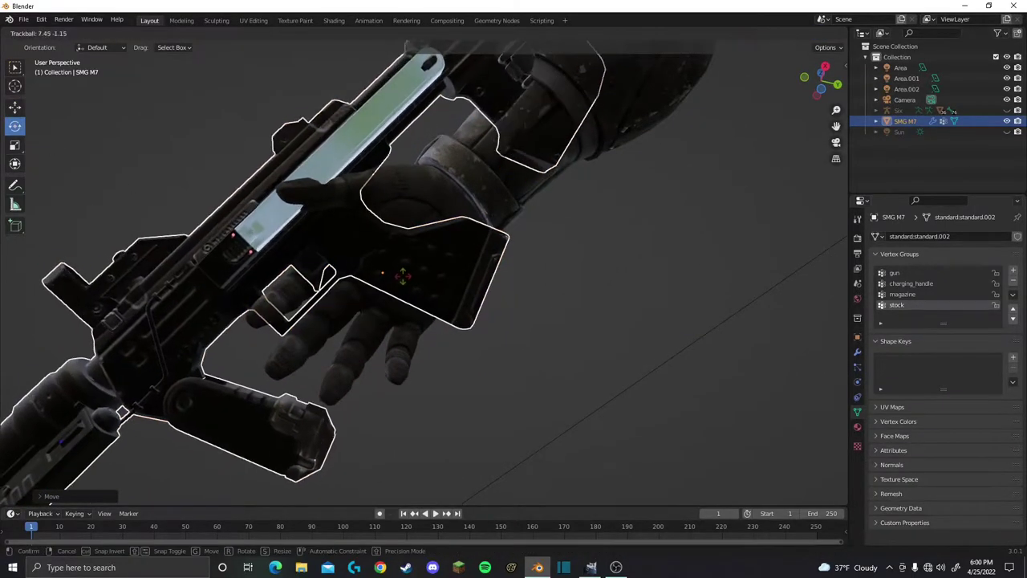
pyautogui.click(403, 275)
pyautogui.hotkey('ctrl', 'z')
pyautogui.hotkey('shift', 'space')
pyautogui.press('g')
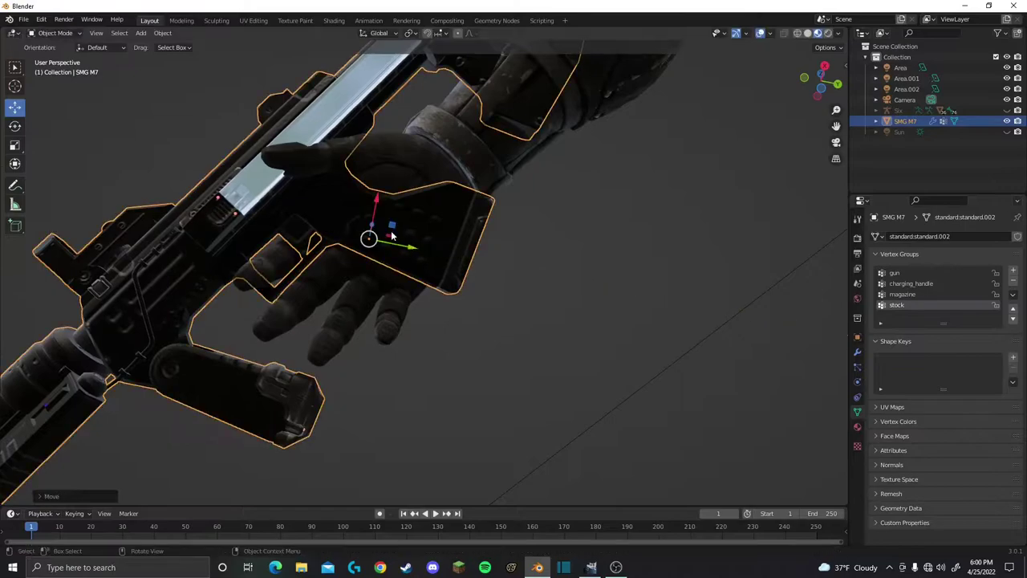
pyautogui.moveTo(383, 227); pyautogui.dragTo(410, 242)
# Step: Unhide and select the Six armature and switch it to Pose Mode
pyautogui.click(709, 176)
pyautogui.click(1007, 110)
pyautogui.click(898, 110)
pyautogui.click(54, 33)
pyautogui.click(48, 68)
pyautogui.scroll(2, 365, 275)
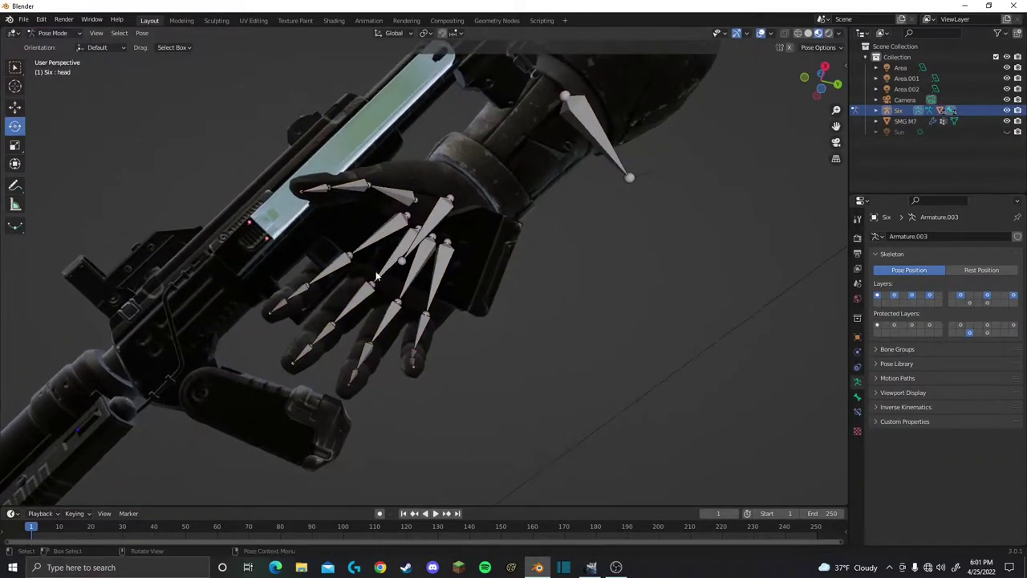
pyautogui.scroll(3, 365, 275)
# Step: Curl the middle finger and the ring finger's base, middle and tip bones toward the grip
pyautogui.click(365, 276)
pyautogui.press('r')
pyautogui.press('r')
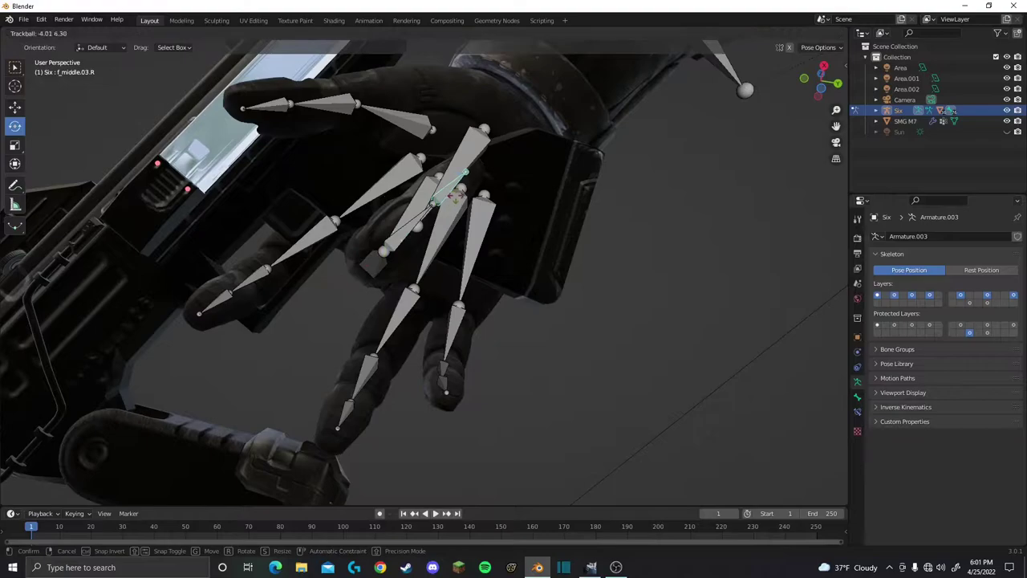
pyautogui.moveTo(423, 304)
pyautogui.mouseDown(button='middle')
pyautogui.moveTo(410, 286)
pyautogui.moveTo(449, 225)
pyautogui.moveTo(417, 309)
pyautogui.moveTo(432, 265)
pyautogui.moveTo(550, 286)
pyautogui.moveTo(528, 344)
pyautogui.moveTo(421, 335)
pyautogui.moveTo(515, 267)
pyautogui.mouseUp(button='middle')
pyautogui.click(408, 283)
pyautogui.press('r')
pyautogui.press('r')
pyautogui.click(421, 256)
pyautogui.press('r')
pyautogui.press('r')
pyautogui.click(441, 250)
pyautogui.click(449, 223)
pyautogui.click(464, 199)
# Step: Curl the pinky's base and middle bones and readjust the ring finger's middle bone
pyautogui.click(417, 309)
pyautogui.press('r')
pyautogui.press('r')
pyautogui.click(433, 265)
pyautogui.press('r')
pyautogui.press('r')
pyautogui.click(426, 293)
pyautogui.click(420, 335)
pyautogui.click(423, 329)
# Step: Rotate the thumb's base and second segment so the thumb wraps around the grip
pyautogui.click(488, 269)
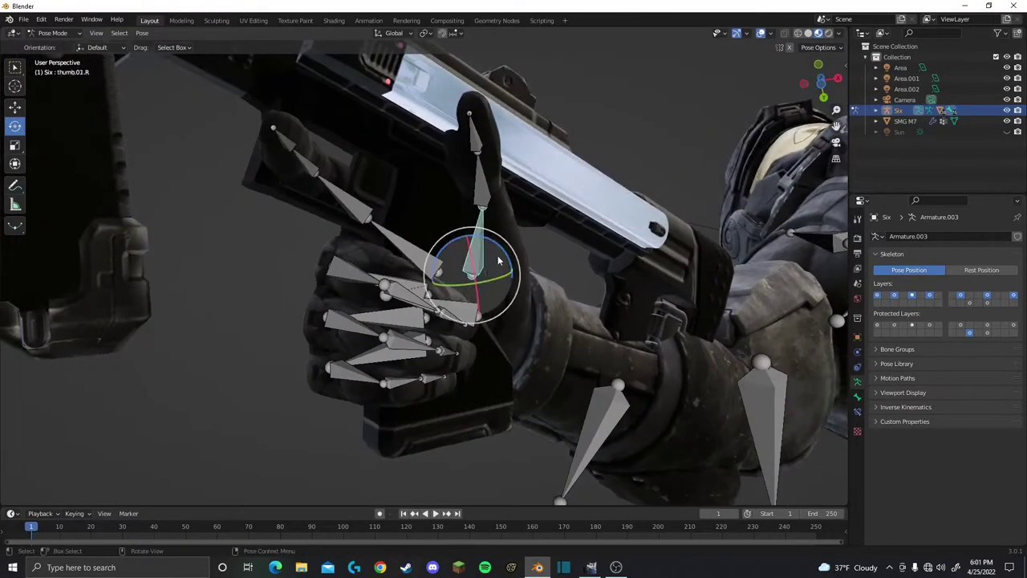
pyautogui.press('r')
pyautogui.press('r')
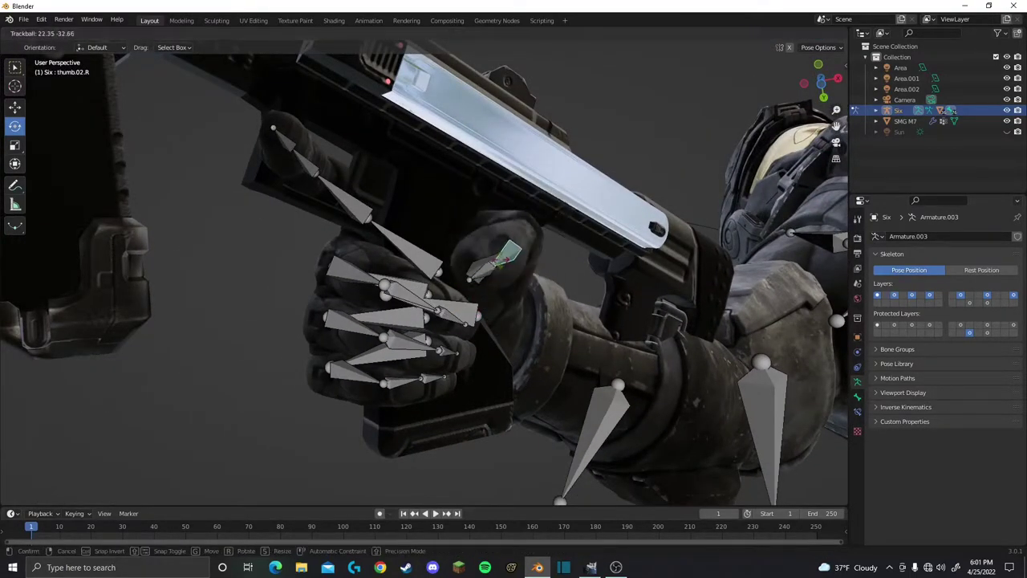
pyautogui.click(491, 261)
pyautogui.click(469, 276)
pyautogui.press('r')
pyautogui.press('r')
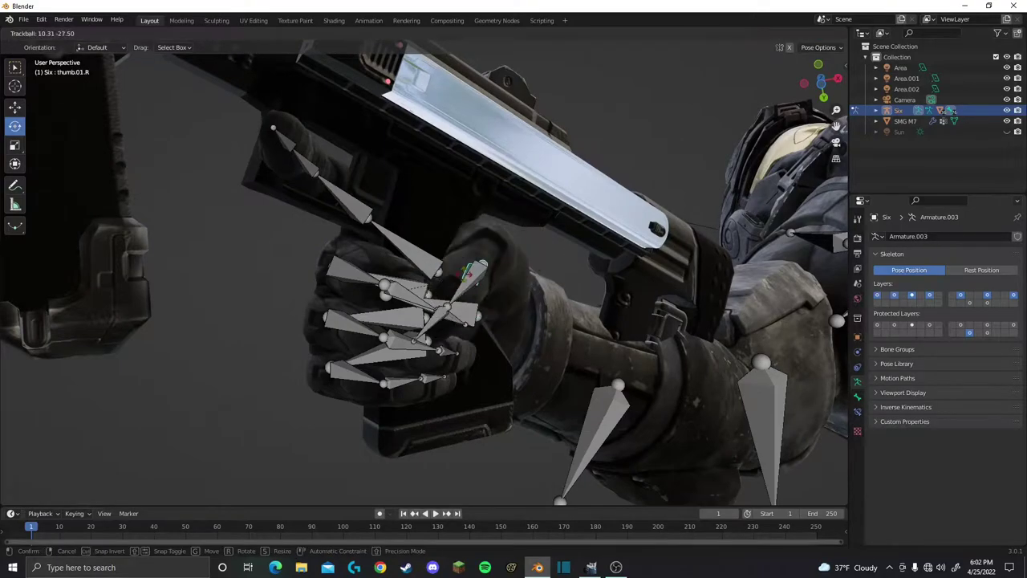
pyautogui.click(469, 283)
pyautogui.click(480, 289)
pyautogui.press('r')
pyautogui.press('r')
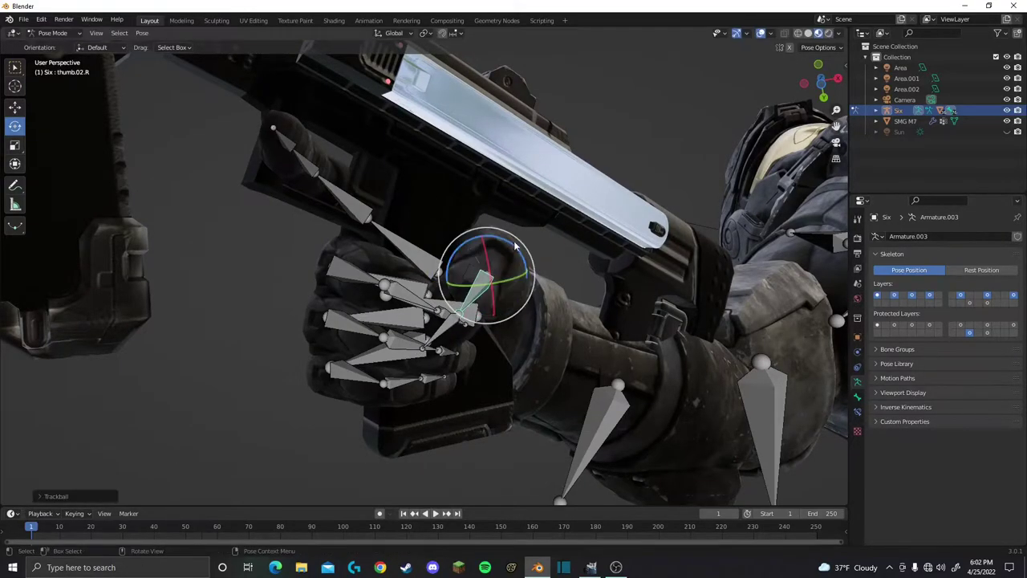
pyautogui.moveTo(516, 246)
pyautogui.mouseDown(button='middle')
pyautogui.moveTo(522, 339)
pyautogui.moveTo(364, 290)
pyautogui.moveTo(362, 329)
pyautogui.mouseUp(button='middle')
pyautogui.click(537, 337)
pyautogui.click(377, 281)
# Step: Curl the index finger's base, middle and tip bones around the SMG grip
pyautogui.click(360, 307)
pyautogui.press('r')
pyautogui.click(399, 279)
pyautogui.click(362, 329)
pyautogui.press('r')
pyautogui.press('r')
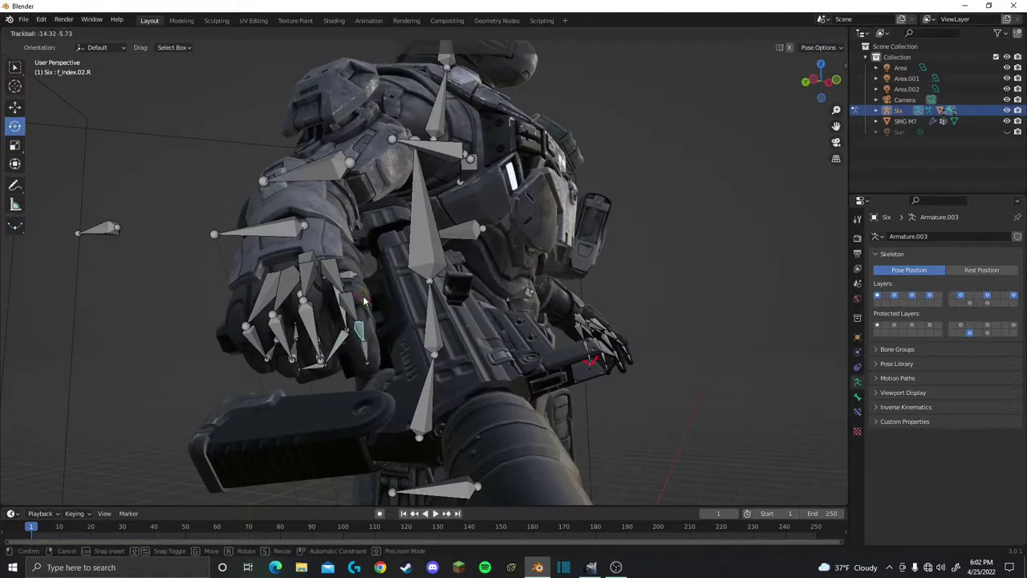
pyautogui.click(401, 306)
pyautogui.click(365, 347)
pyautogui.press('r')
pyautogui.press('r')
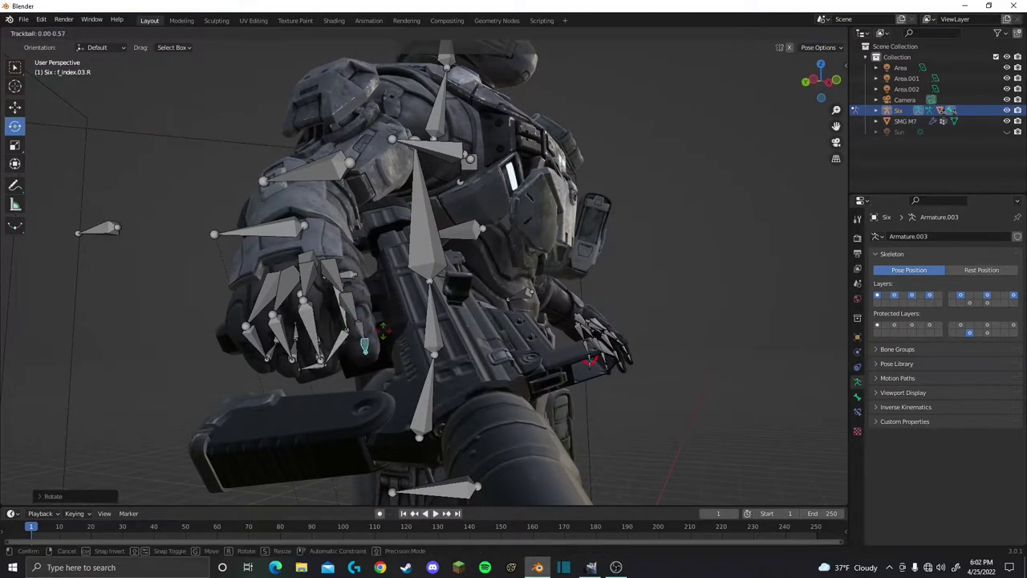
pyautogui.moveTo(453, 339); pyautogui.dragTo(408, 327, button='middle')
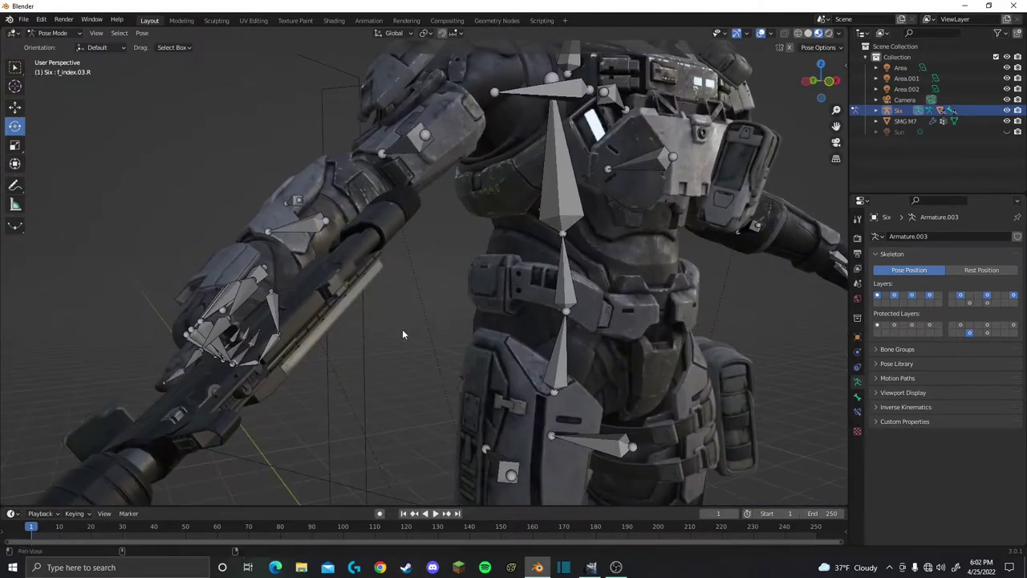
# Step: In Object Mode, parent the SMG M7 to the Six armature With Empty Groups
pyautogui.click(56, 33)
pyautogui.click(58, 45)
pyautogui.click(385, 337)
pyautogui.keyDown('shift'); pyautogui.click(321, 297); pyautogui.keyUp('shift')
pyautogui.hotkey('ctrl', 'p')
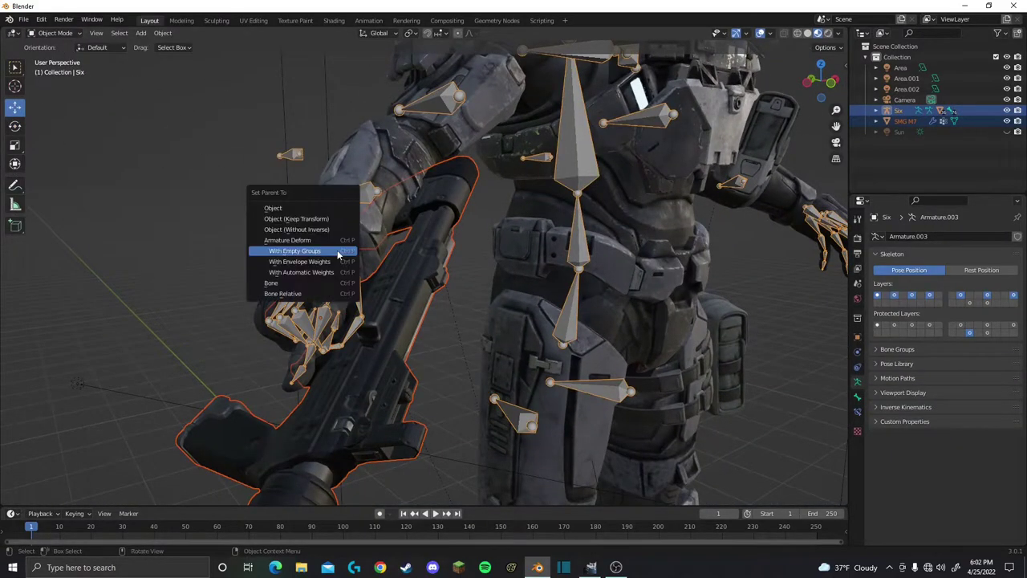
pyautogui.click(344, 252)
pyautogui.click(384, 289)
# Step: Sort the gun's vertex groups by name in Edit Mode
pyautogui.press('Tab')
pyautogui.click(1013, 293)
pyautogui.click(915, 307)
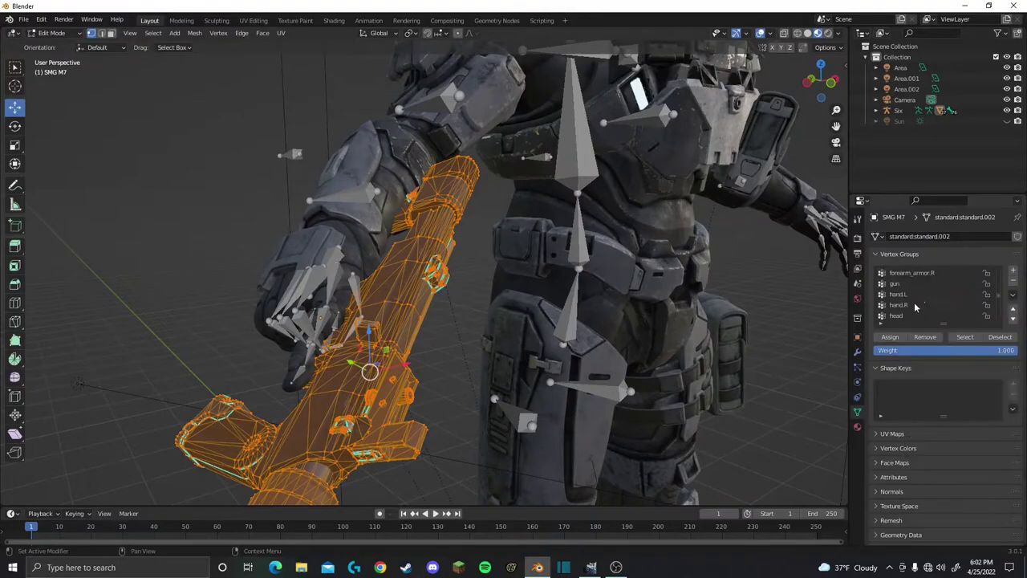
pyautogui.click(891, 337)
pyautogui.press('Tab')
# Step: View through the scene camera, walk it slightly forward, and select the Six armature
pyautogui.press('KP_0')
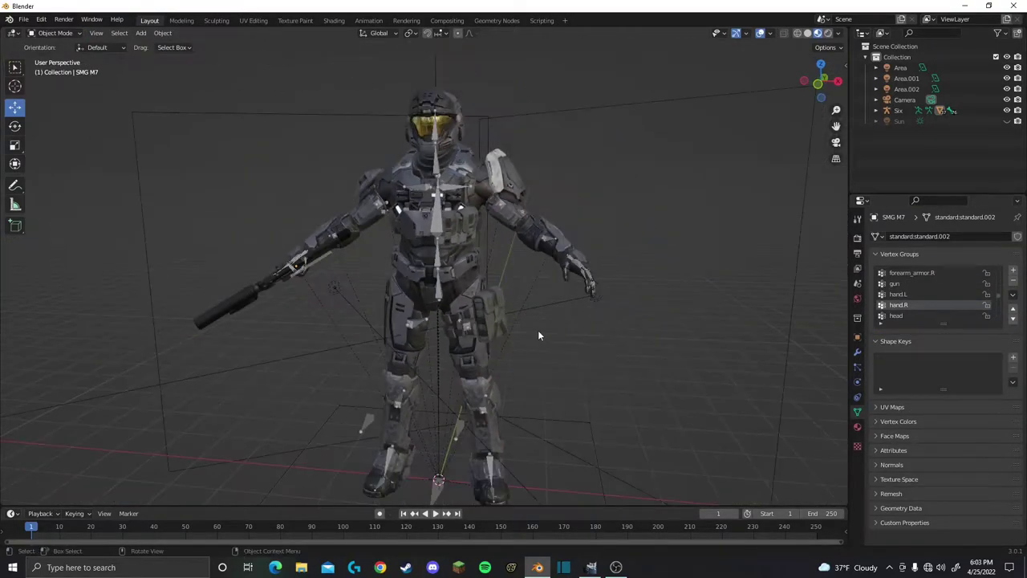
pyautogui.hotkey('shift', '`')
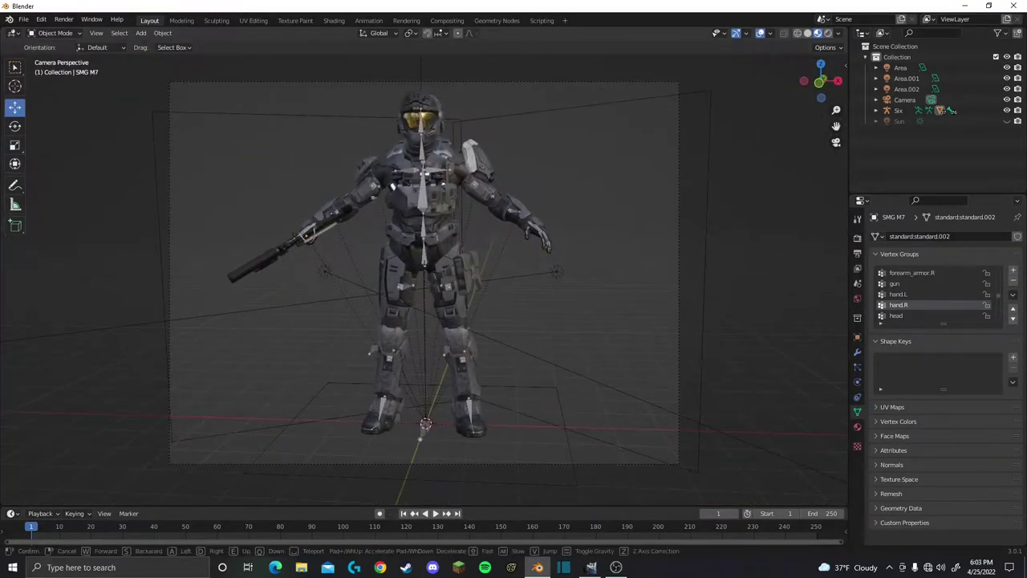
pyautogui.press('w')
pyautogui.click(453, 295)
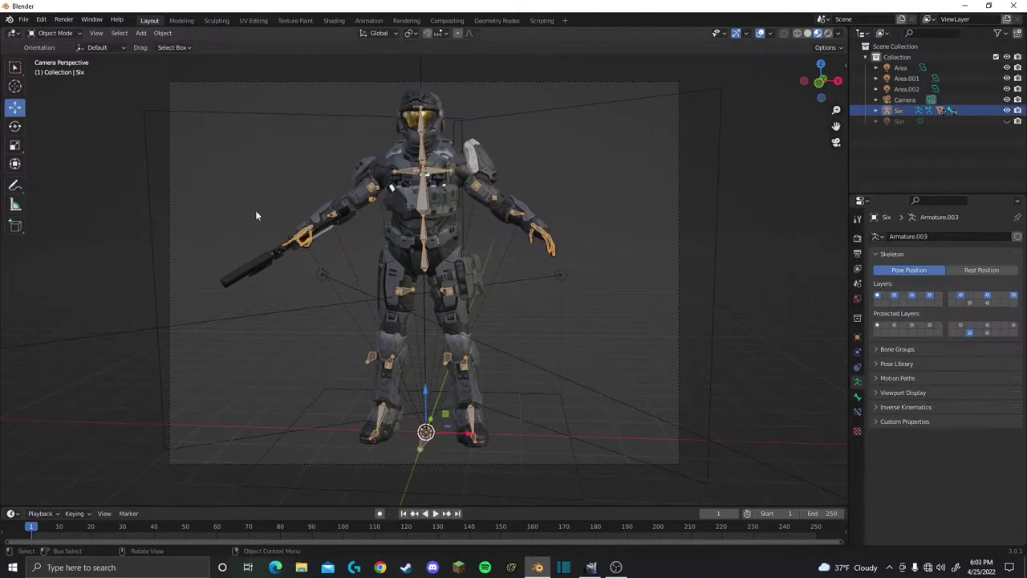
# Step: Select the right knee armour piece and darken one of its material colours to near black
pyautogui.scroll(3, 313, 189)
pyautogui.scroll(3, 428, 189)
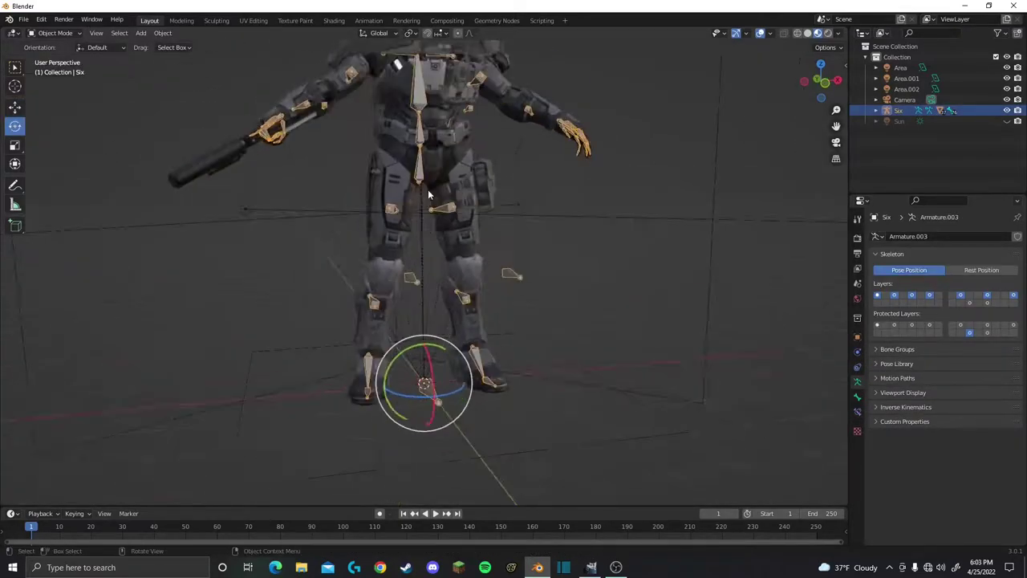
pyautogui.scroll(5, 366, 233)
pyautogui.click(366, 233)
pyautogui.scroll(-6, 948, 405)
pyautogui.click(971, 397)
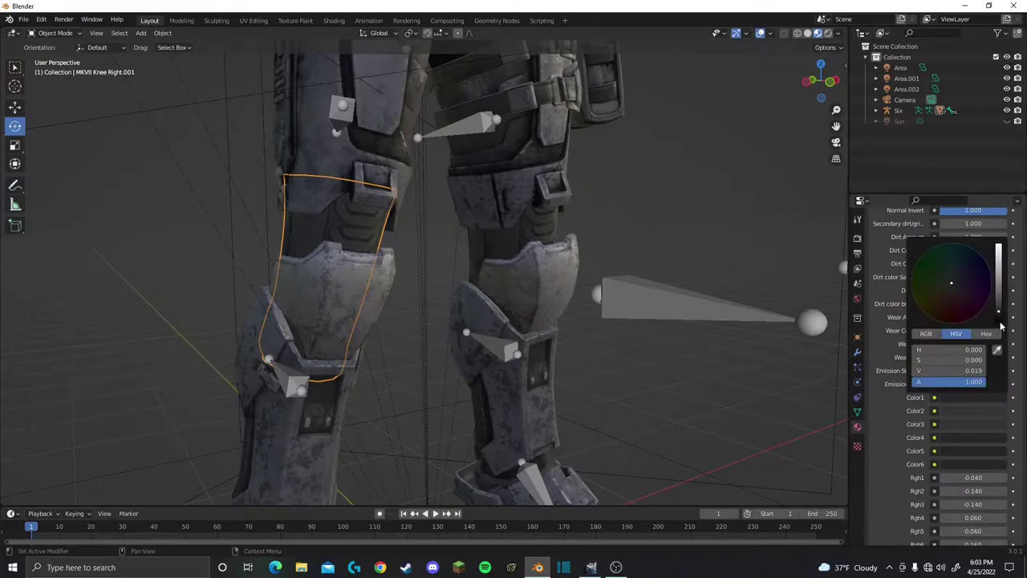
pyautogui.click(971, 423)
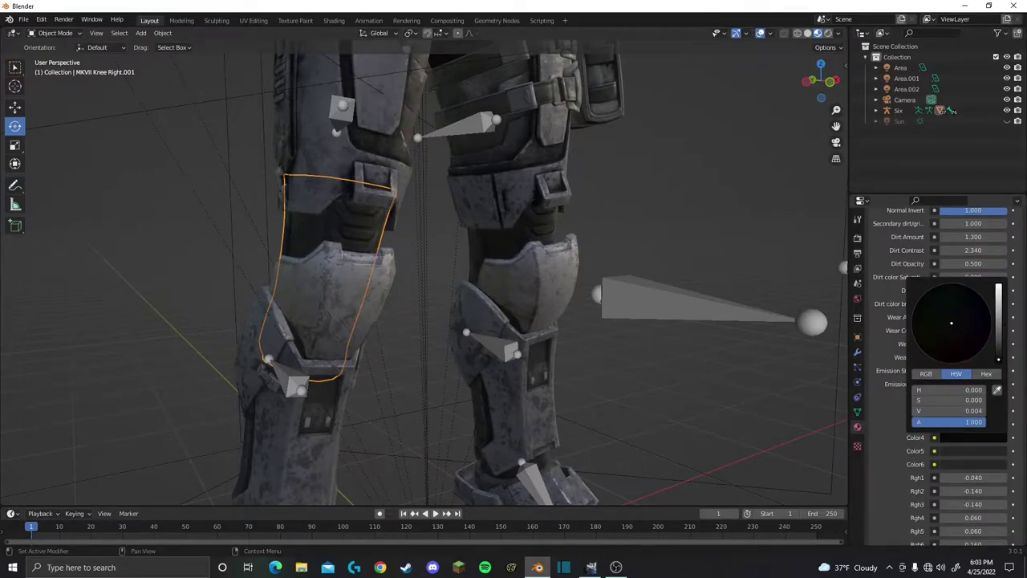
pyautogui.click(971, 424)
pyautogui.click(971, 397)
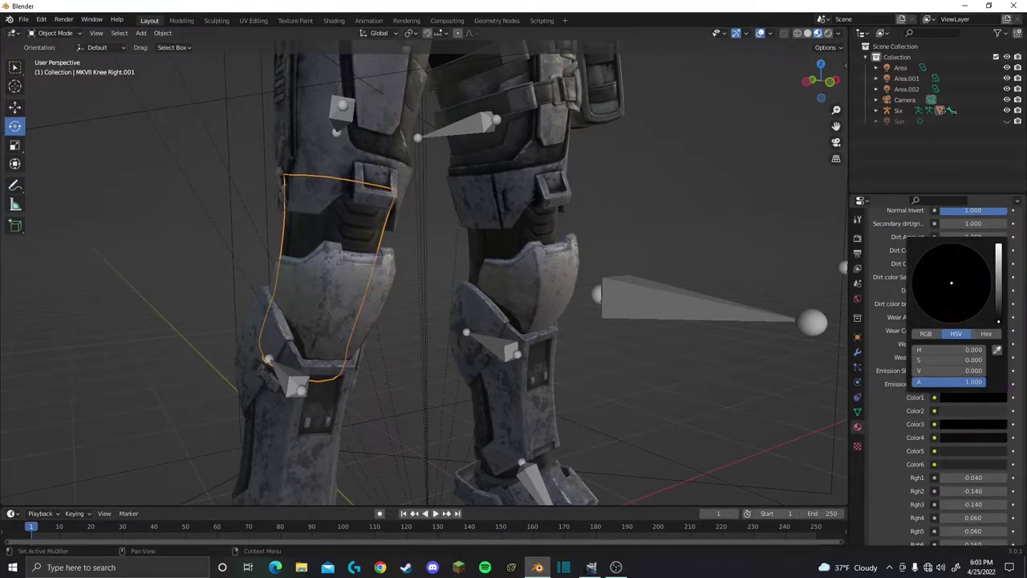
# Step: Edit Color5, Color2 and Color1 on another armour piece, then select the Six armature
pyautogui.scroll(-3, 567, 255)
pyautogui.scroll(-3, 586, 257)
pyautogui.scroll(3, 520, 273)
pyautogui.moveTo(520, 273); pyautogui.dragTo(532, 345, button='middle')
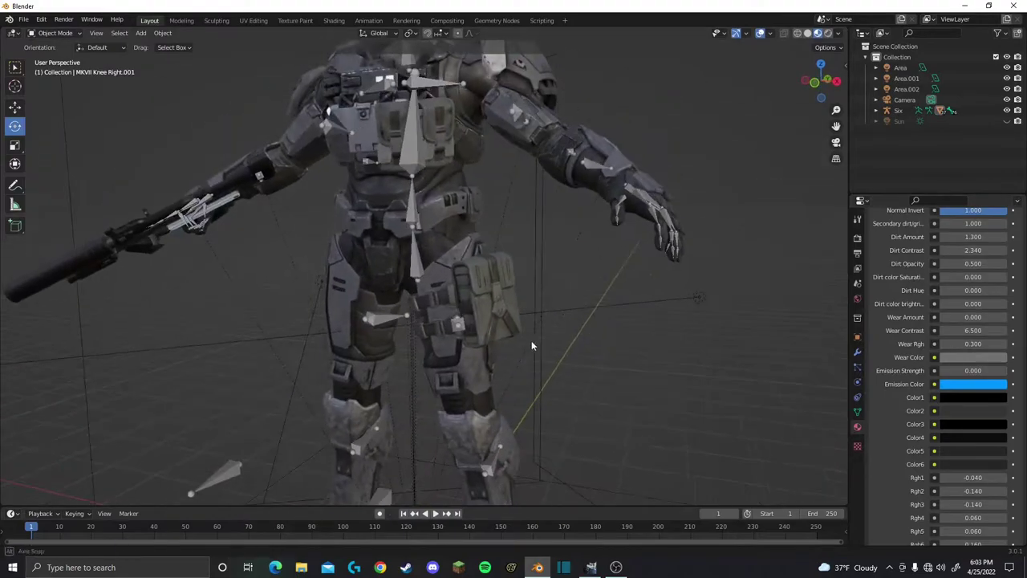
pyautogui.press('KP_0')
pyautogui.click(971, 451)
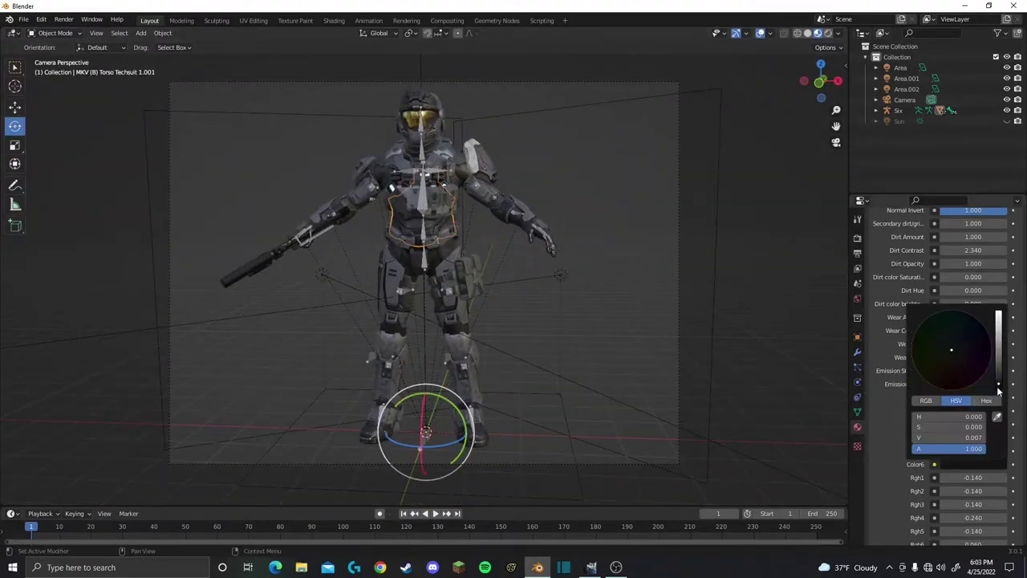
pyautogui.click(318, 251)
pyautogui.click(971, 451)
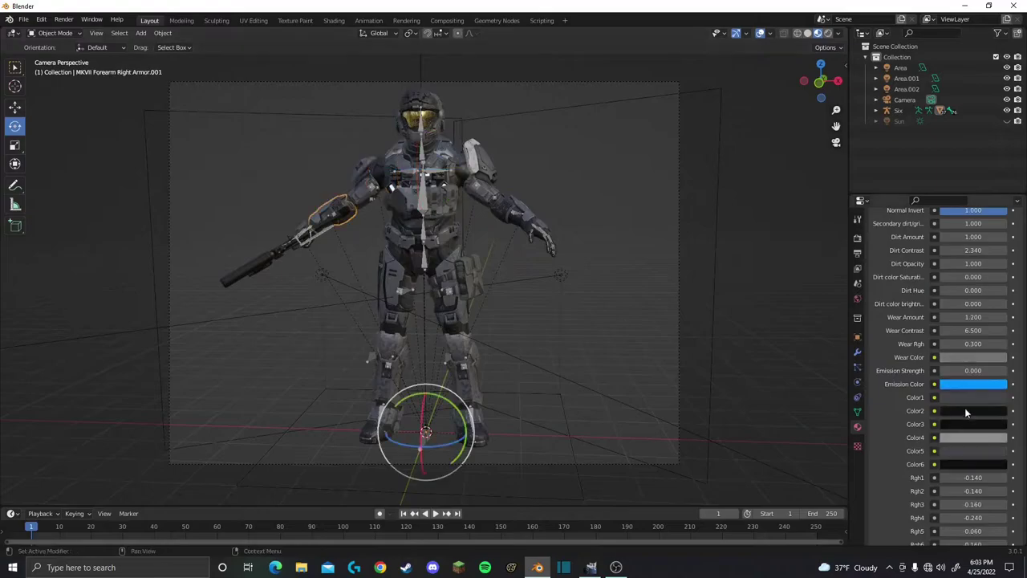
pyautogui.click(966, 412)
pyautogui.click(967, 399)
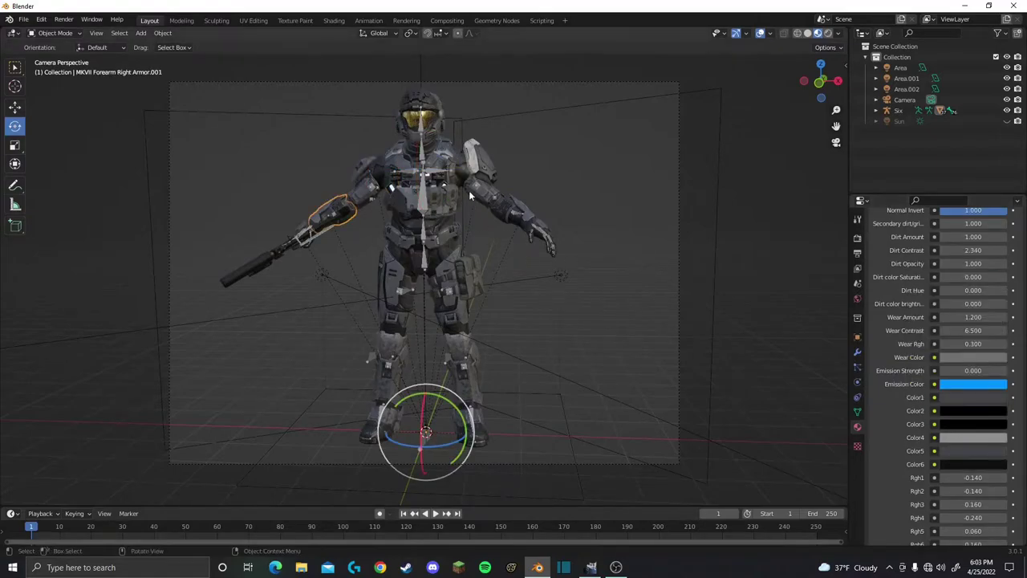
pyautogui.click(971, 424)
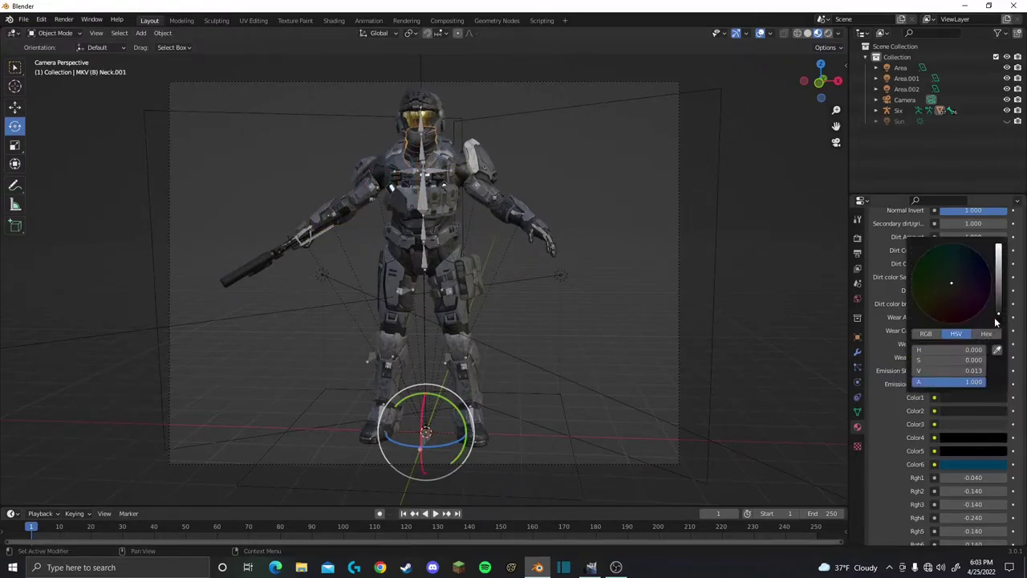
pyautogui.click(456, 245)
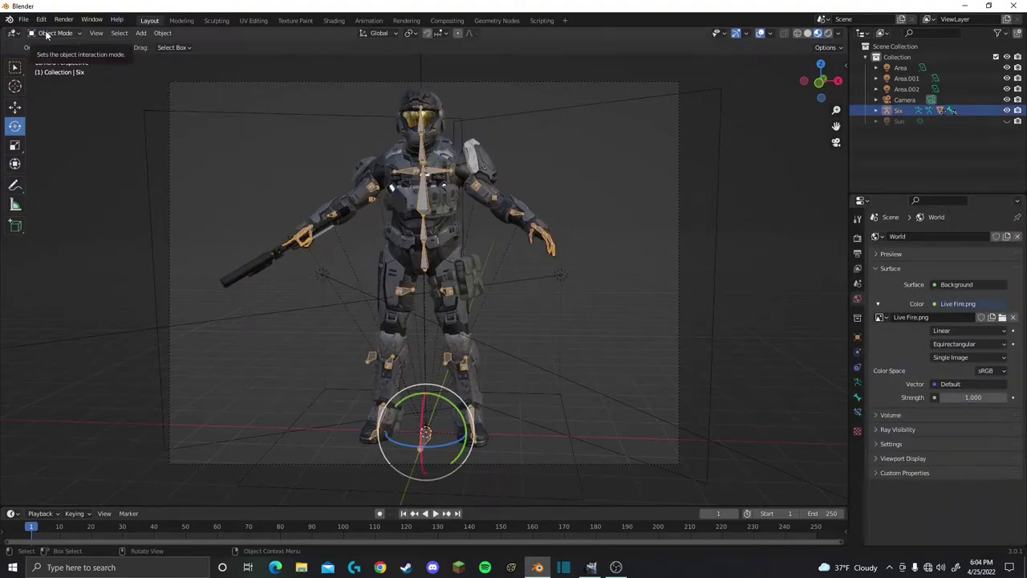
# Step: Turn the whole rig on Z via the root bone, then shift and tilt the hips
pyautogui.click(424, 434)
pyautogui.moveTo(422, 447); pyautogui.dragTo(462, 446)
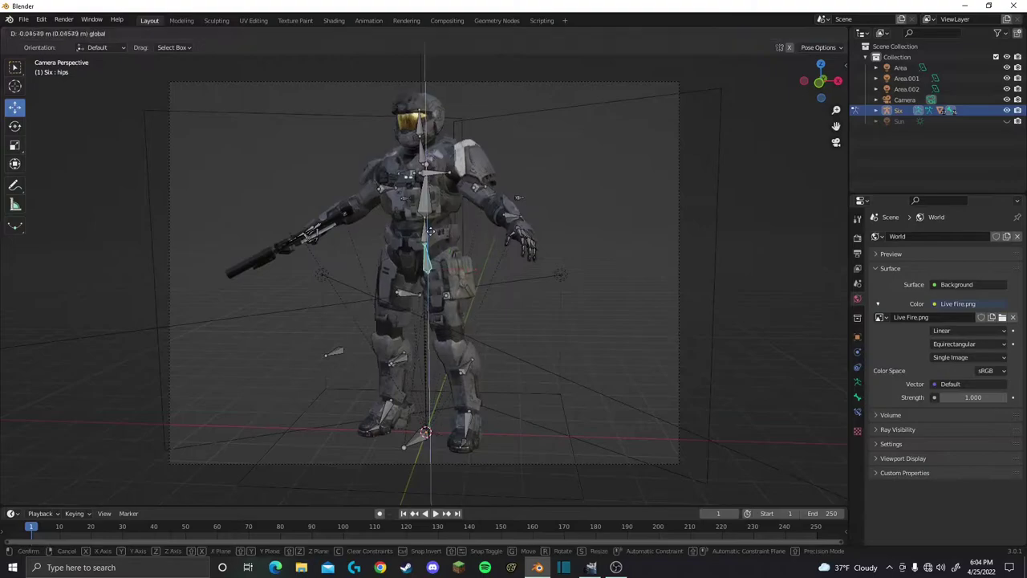
pyautogui.moveTo(440, 256); pyautogui.dragTo(450, 265)
pyautogui.moveTo(449, 265); pyautogui.dragTo(513, 284, button='middle')
pyautogui.scroll(4, 559, 297)
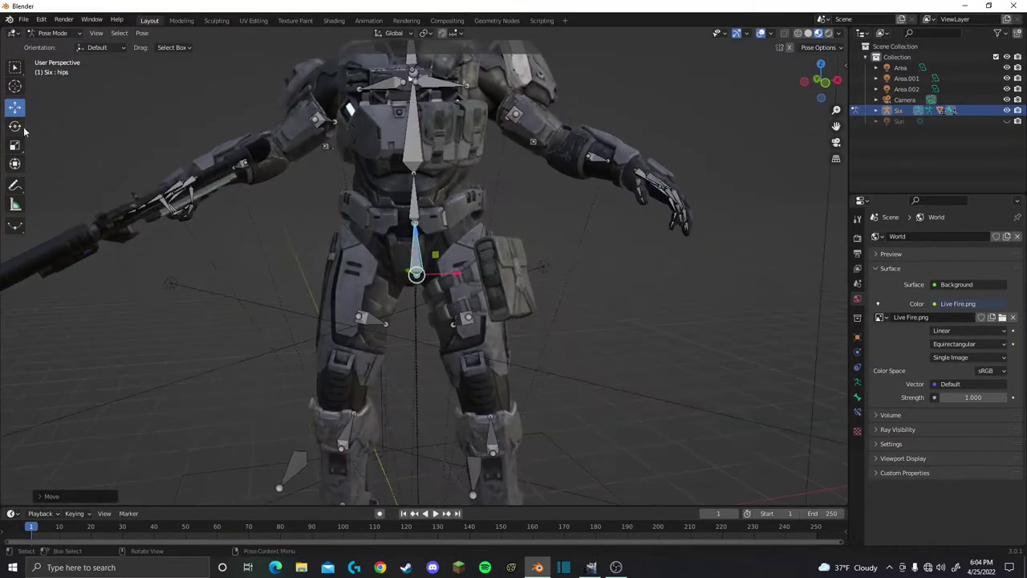
pyautogui.moveTo(455, 252); pyautogui.dragTo(461, 198)
# Step: Rotate the spine bone and twist the chest bone into a stance
pyautogui.click(415, 215)
pyautogui.moveTo(455, 150); pyautogui.dragTo(417, 241, button='middle')
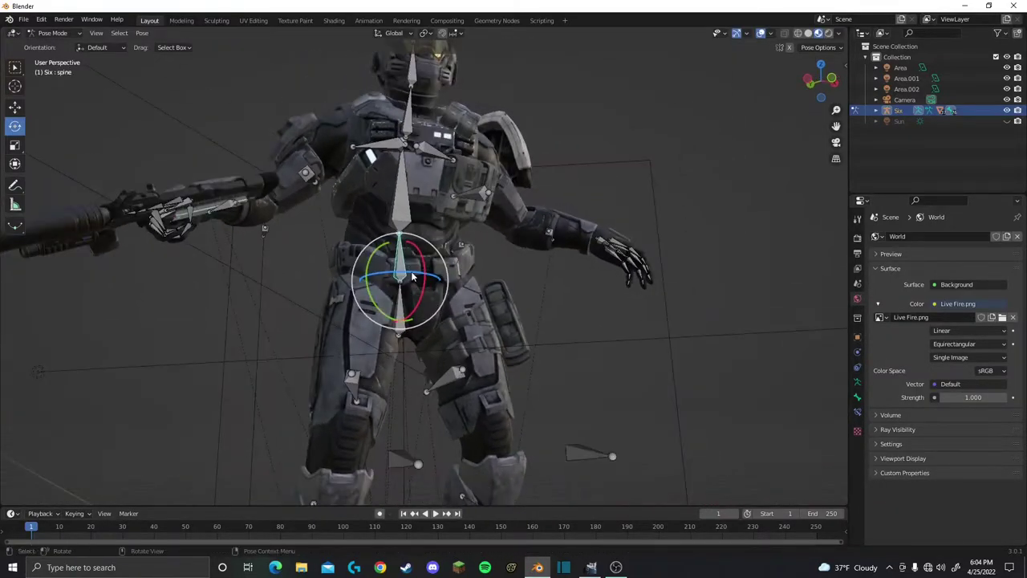
pyautogui.moveTo(418, 241); pyautogui.dragTo(406, 215)
pyautogui.moveTo(406, 215); pyautogui.dragTo(441, 252, button='middle')
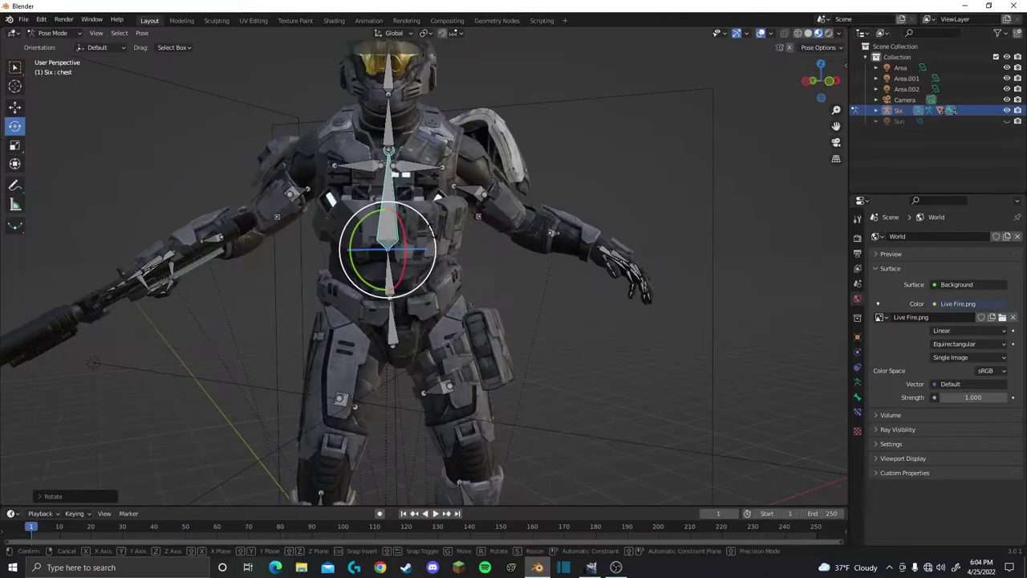
pyautogui.press('KP_0')
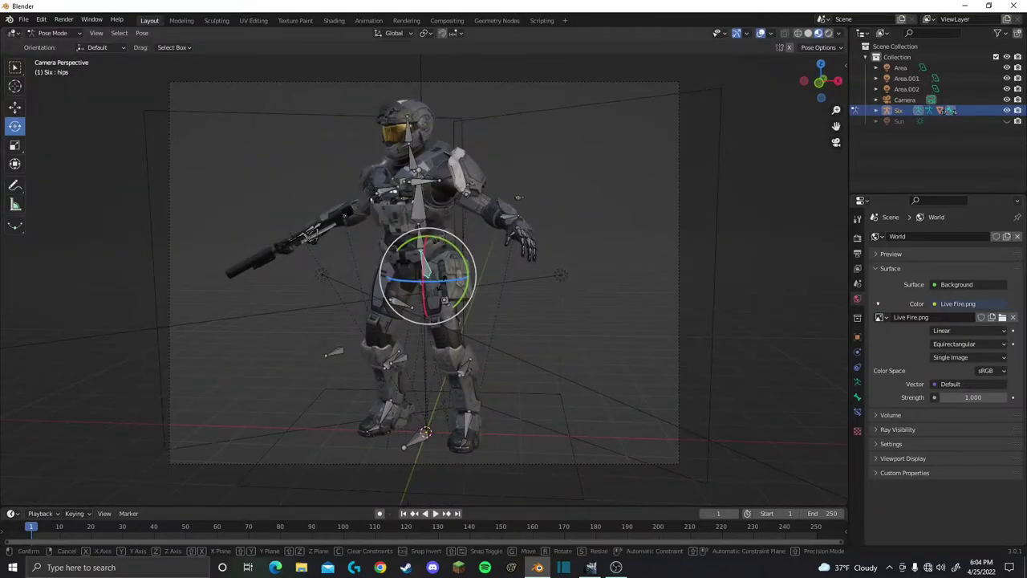
pyautogui.moveTo(460, 348)
pyautogui.mouseDown(button='middle')
pyautogui.moveTo(417, 281)
pyautogui.moveTo(385, 265)
pyautogui.mouseUp(button='middle')
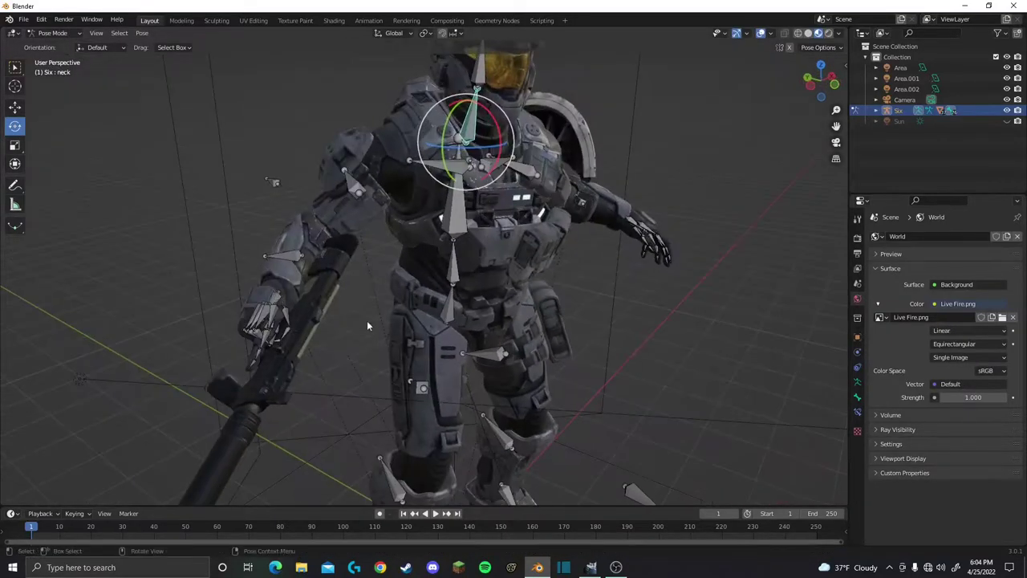
# Step: Raise the Right Arm Move bone along Z and rotate it on X to aim the SMG forward
pyautogui.click(275, 431)
pyautogui.moveTo(276, 430); pyautogui.dragTo(436, 344)
pyautogui.click(436, 345)
pyautogui.moveTo(454, 342); pyautogui.dragTo(376, 292, button='middle')
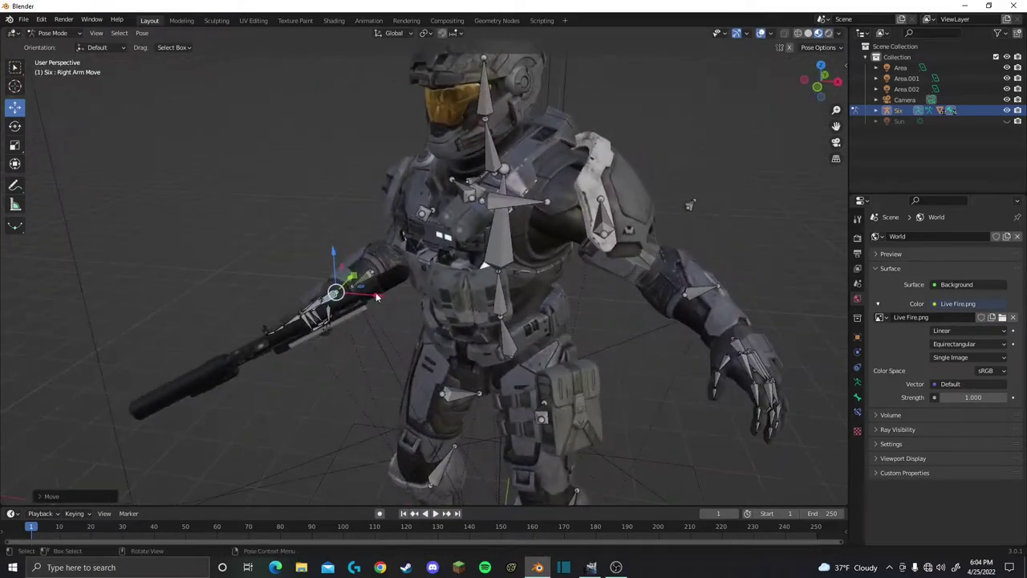
pyautogui.press('g')
pyautogui.press('z')
pyautogui.moveTo(396, 251); pyautogui.dragTo(288, 217, button='middle')
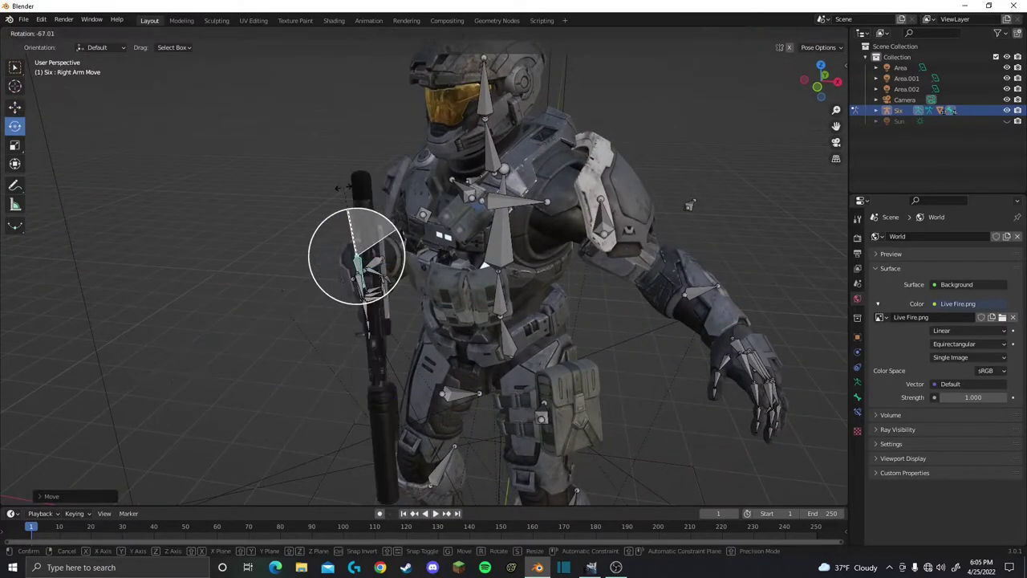
pyautogui.moveTo(517, 213); pyautogui.dragTo(466, 171)
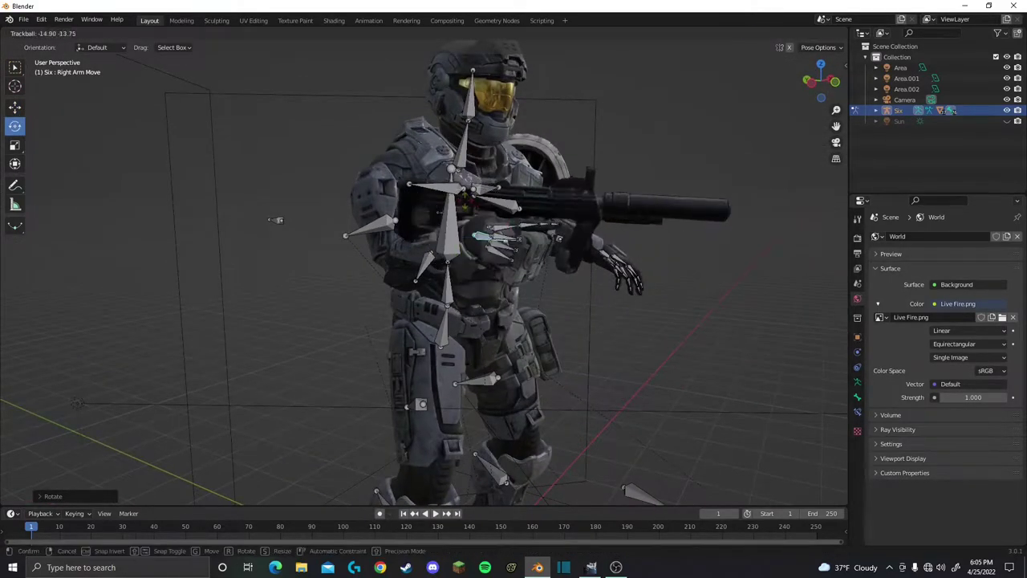
pyautogui.press('r')
pyautogui.press('x')
pyautogui.click(511, 211)
# Step: Move the Left Arm Move bone up toward the gun
pyautogui.moveTo(511, 211)
pyautogui.mouseDown(button='middle')
pyautogui.moveTo(405, 260)
pyautogui.moveTo(337, 265)
pyautogui.mouseUp(button='middle')
pyautogui.press('g')
pyautogui.press('g')
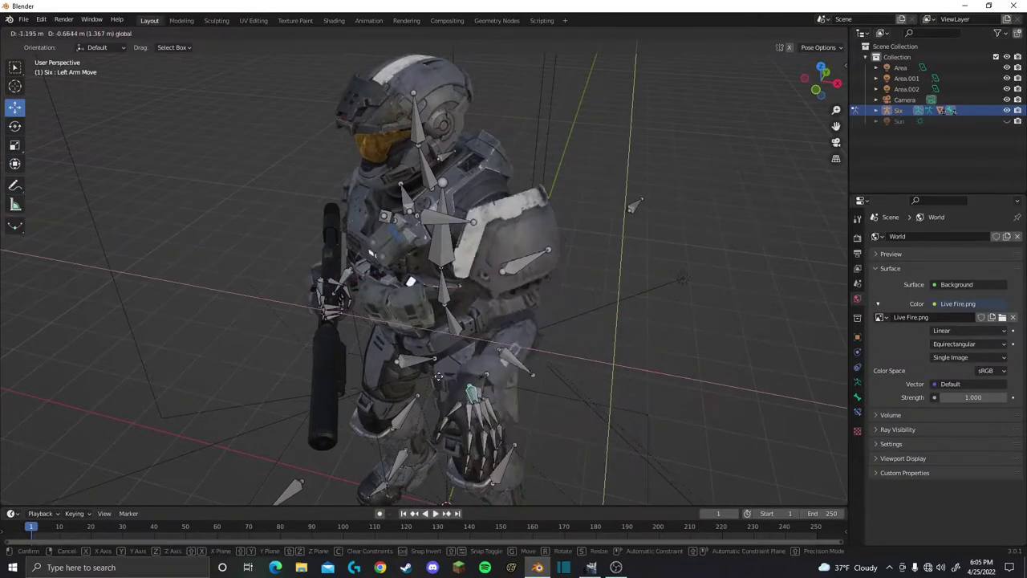
pyautogui.click(365, 371)
pyautogui.moveTo(365, 370)
pyautogui.mouseDown(button='middle')
pyautogui.moveTo(449, 321)
pyautogui.moveTo(417, 305)
pyautogui.mouseUp(button='middle')
pyautogui.scroll(5, 471, 324)
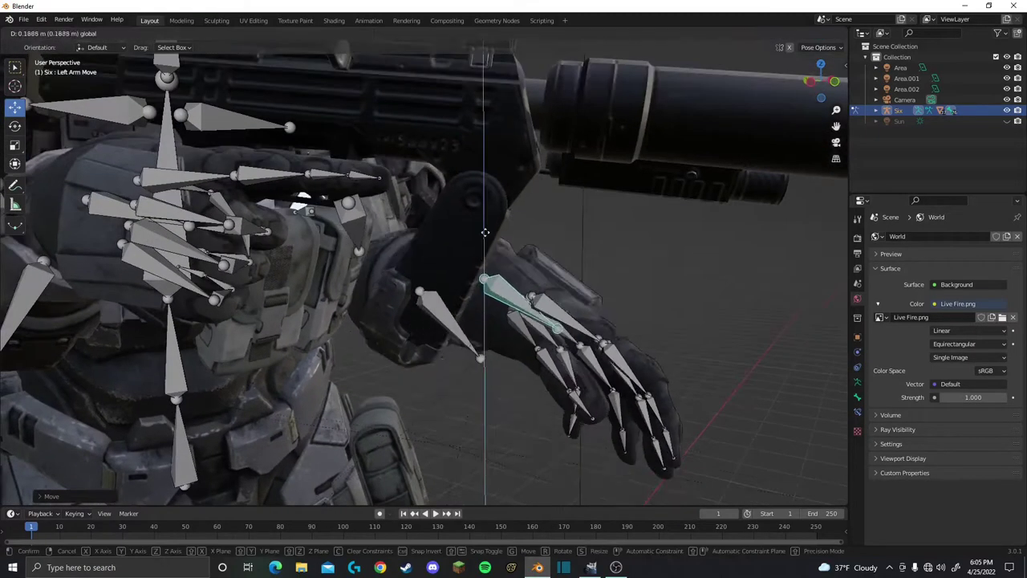
# Step: Rotate the left hand so it turns to meet the gun
pyautogui.click(15, 126)
pyautogui.moveTo(474, 321); pyautogui.dragTo(538, 241, button='middle')
pyautogui.moveTo(526, 233)
pyautogui.mouseDown()
pyautogui.moveTo(540, 209)
pyautogui.moveTo(543, 228)
pyautogui.mouseUp()
pyautogui.moveTo(543, 229); pyautogui.dragTo(527, 282, button='middle')
pyautogui.moveTo(470, 277); pyautogui.dragTo(489, 265)
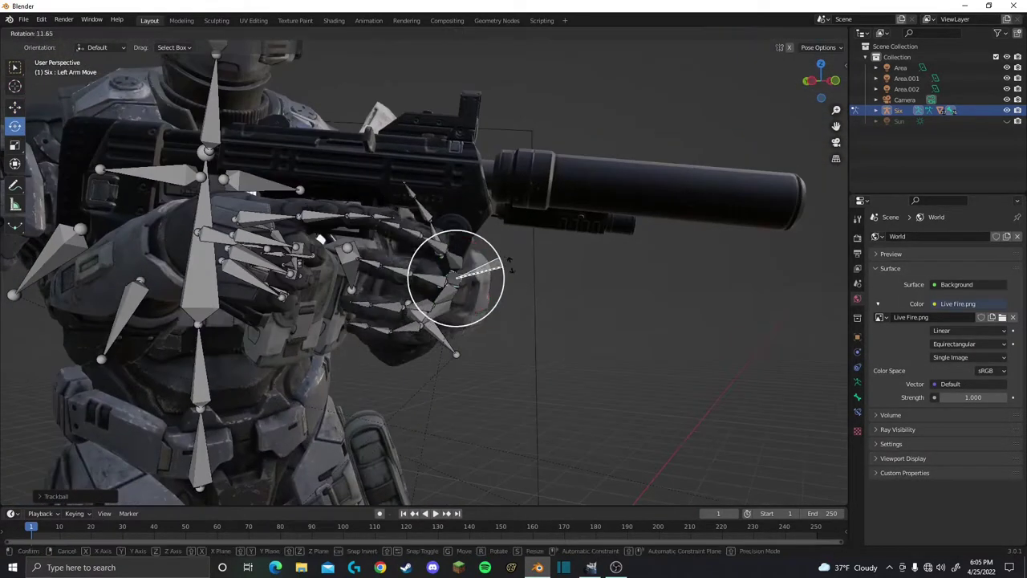
pyautogui.moveTo(80, 131); pyautogui.dragTo(385, 321, button='middle')
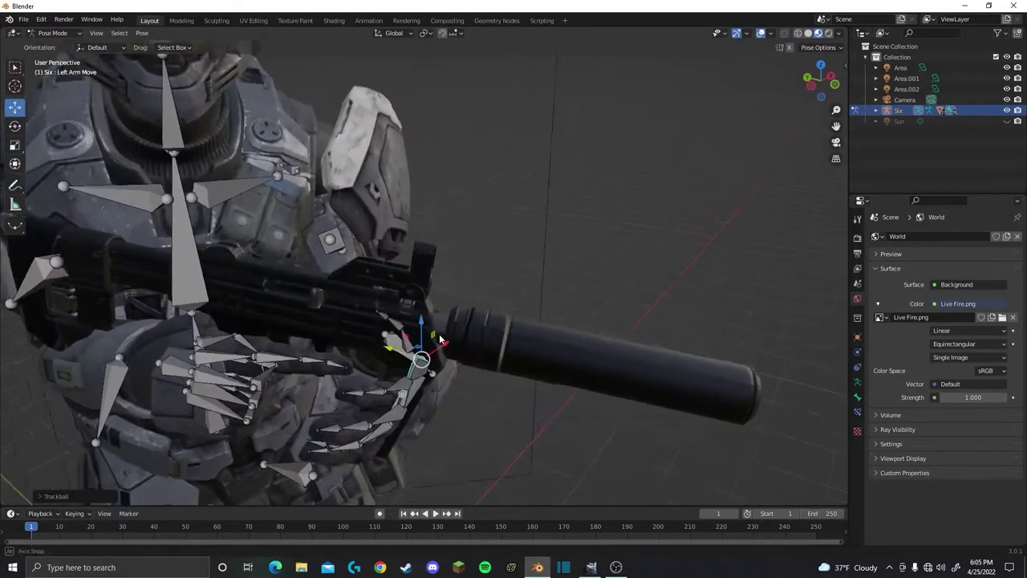
# Step: Position the left hand under the barrel, finishing with a Y-constrained move
pyautogui.moveTo(420, 348); pyautogui.dragTo(433, 361)
pyautogui.moveTo(433, 361)
pyautogui.mouseDown(button='middle')
pyautogui.moveTo(440, 372)
pyautogui.moveTo(448, 337)
pyautogui.moveTo(426, 325)
pyautogui.mouseUp(button='middle')
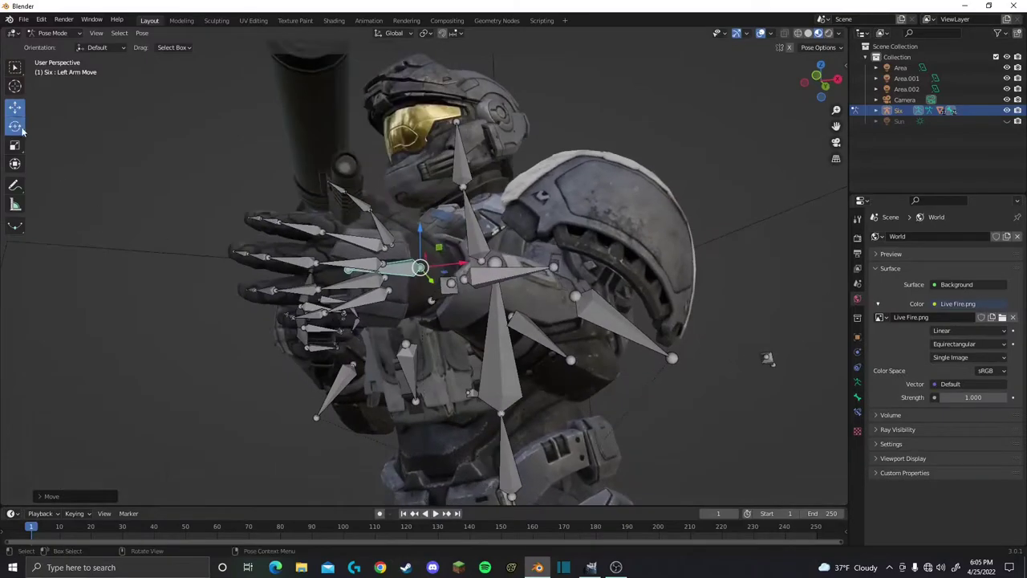
pyautogui.moveTo(447, 275); pyautogui.dragTo(453, 281)
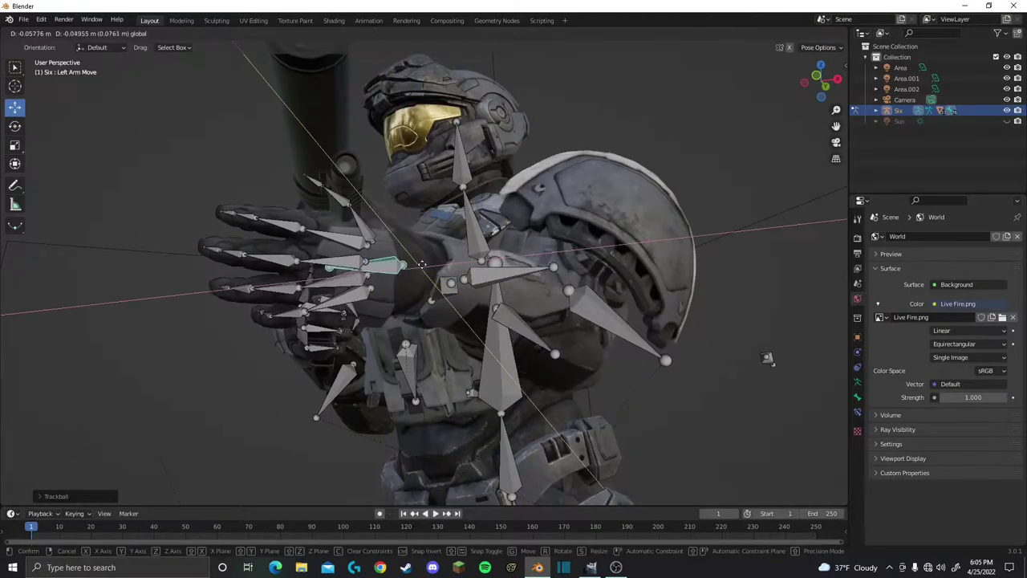
pyautogui.moveTo(454, 281); pyautogui.dragTo(470, 356, button='middle')
pyautogui.scroll(3, 465, 337)
pyautogui.press('g')
pyautogui.press('y')
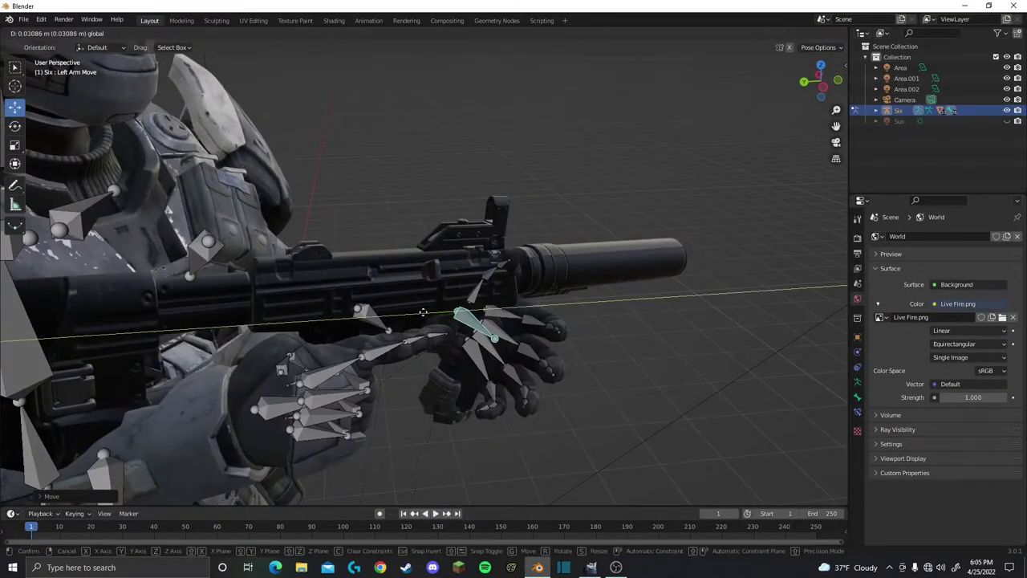
pyautogui.click(428, 321)
pyautogui.moveTo(427, 321)
pyautogui.mouseDown(button='middle')
pyautogui.moveTo(442, 361)
pyautogui.moveTo(373, 368)
pyautogui.moveTo(353, 444)
pyautogui.moveTo(491, 373)
pyautogui.mouseUp(button='middle')
pyautogui.click(329, 463)
# Step: Curl the left middle finger's base, second and tip joints around the gun
pyautogui.click(402, 345)
pyautogui.moveTo(401, 345)
pyautogui.keyDown('shift'); pyautogui.mouseDown(button='middle')
pyautogui.moveTo(416, 361)
pyautogui.moveTo(435, 297)
pyautogui.mouseUp(button='middle'); pyautogui.keyUp('shift')
pyautogui.press('r')
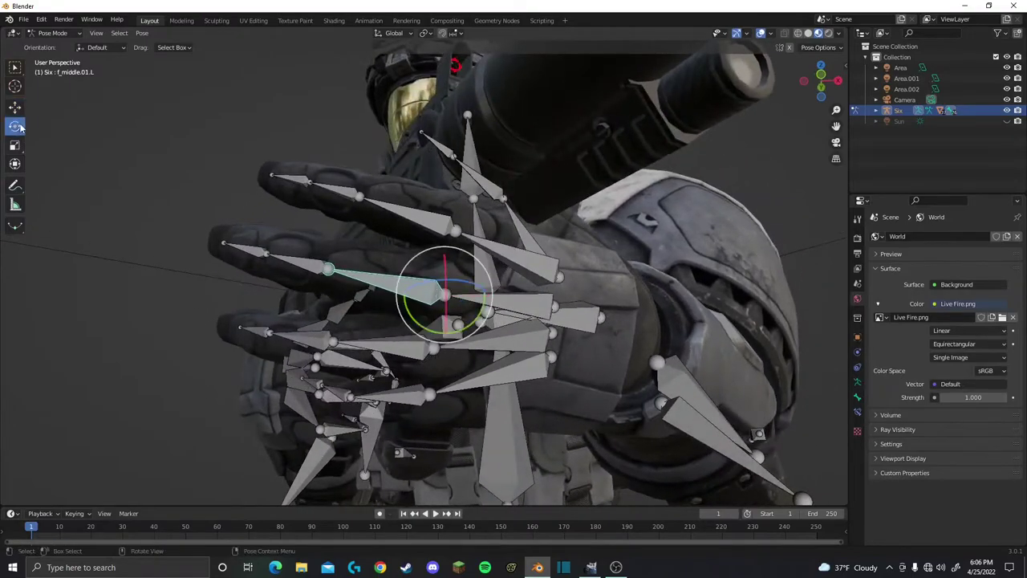
pyautogui.moveTo(436, 297); pyautogui.dragTo(399, 282)
pyautogui.click(399, 282)
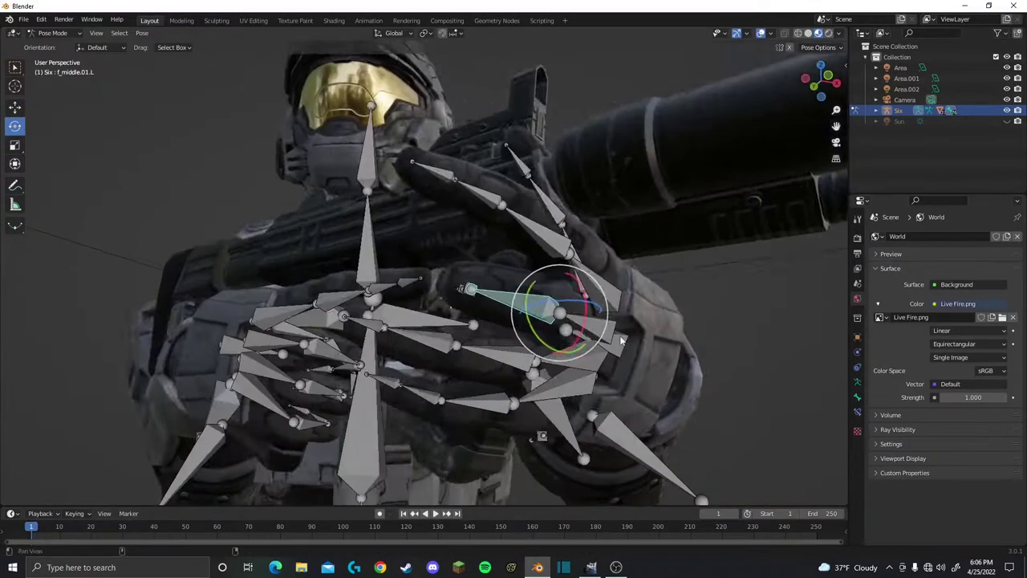
pyautogui.moveTo(443, 265); pyautogui.dragTo(513, 337, button='middle')
pyautogui.click(482, 325)
pyautogui.moveTo(514, 337); pyautogui.dragTo(534, 325)
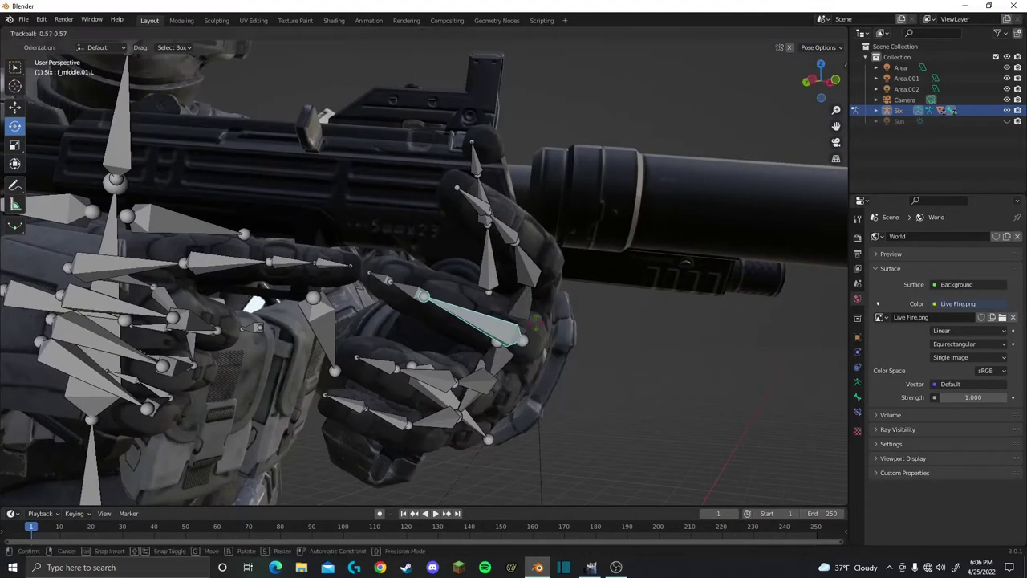
pyautogui.click(414, 298)
pyautogui.moveTo(414, 298); pyautogui.dragTo(417, 295)
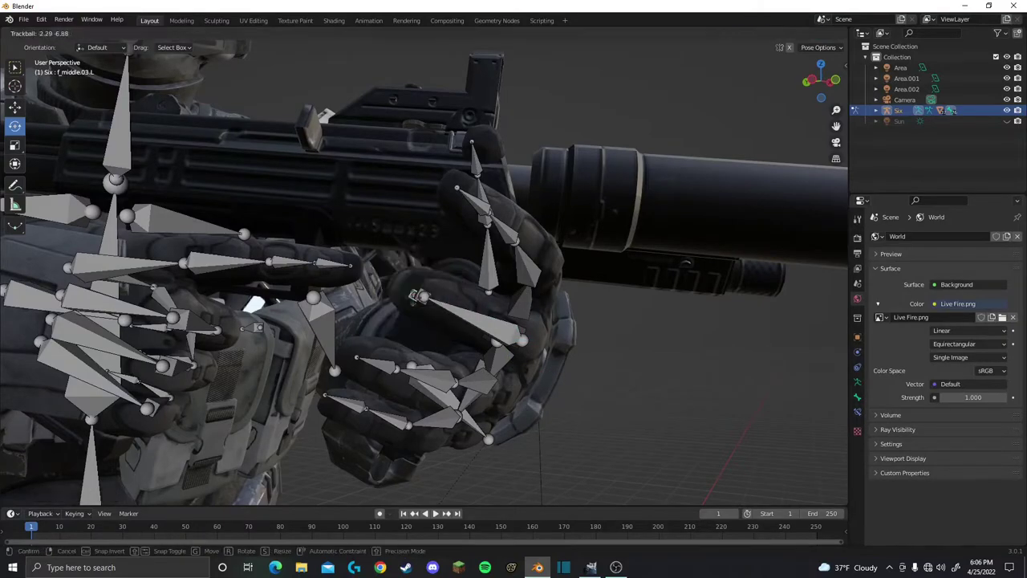
pyautogui.click(400, 298)
# Step: Bend the left ring finger's base joint around the gun
pyautogui.moveTo(401, 297); pyautogui.dragTo(481, 332, button='middle')
pyautogui.click(418, 365)
pyautogui.press('r')
pyautogui.press('r')
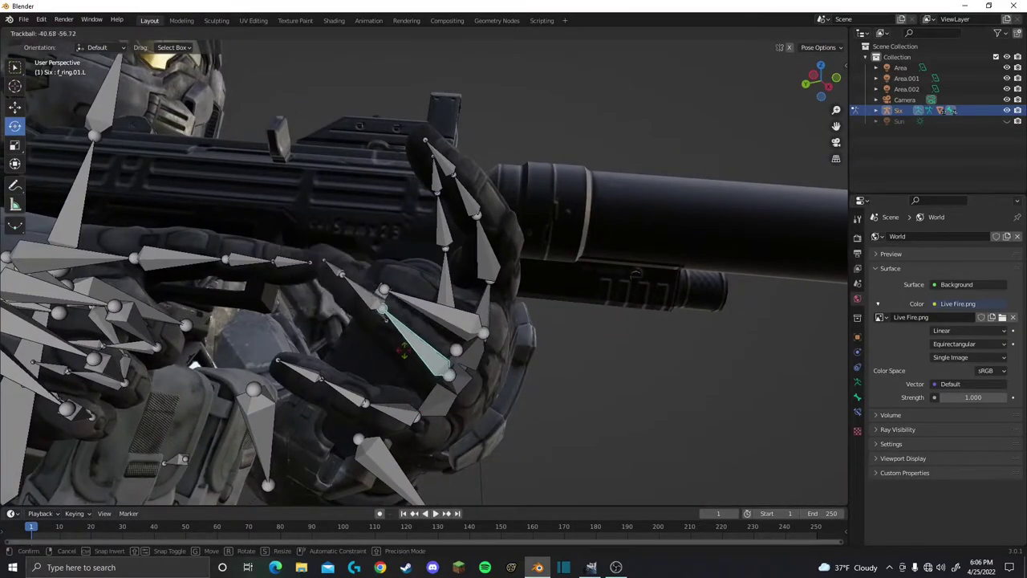
pyautogui.moveTo(476, 341); pyautogui.dragTo(468, 316)
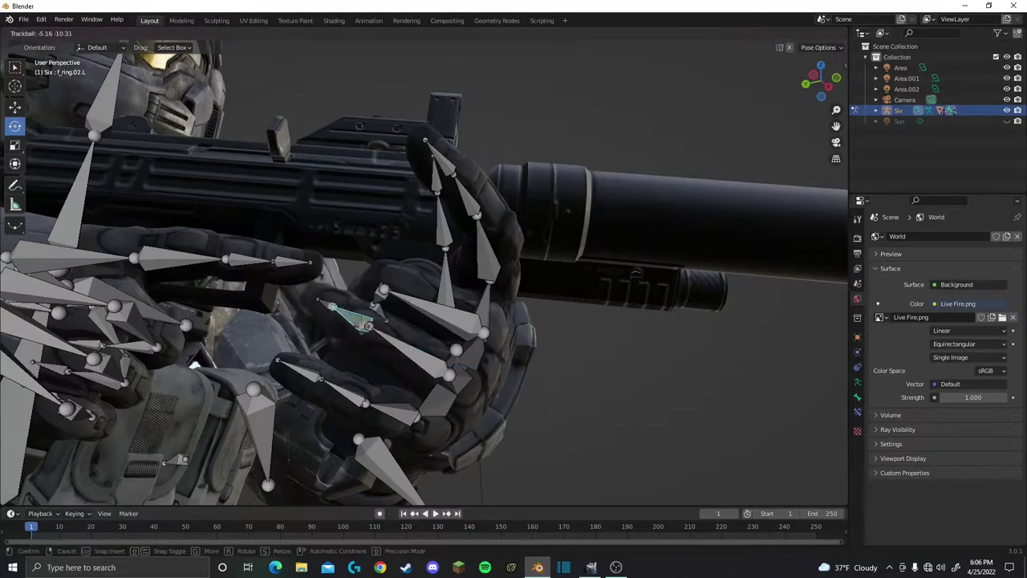
pyautogui.click(391, 321)
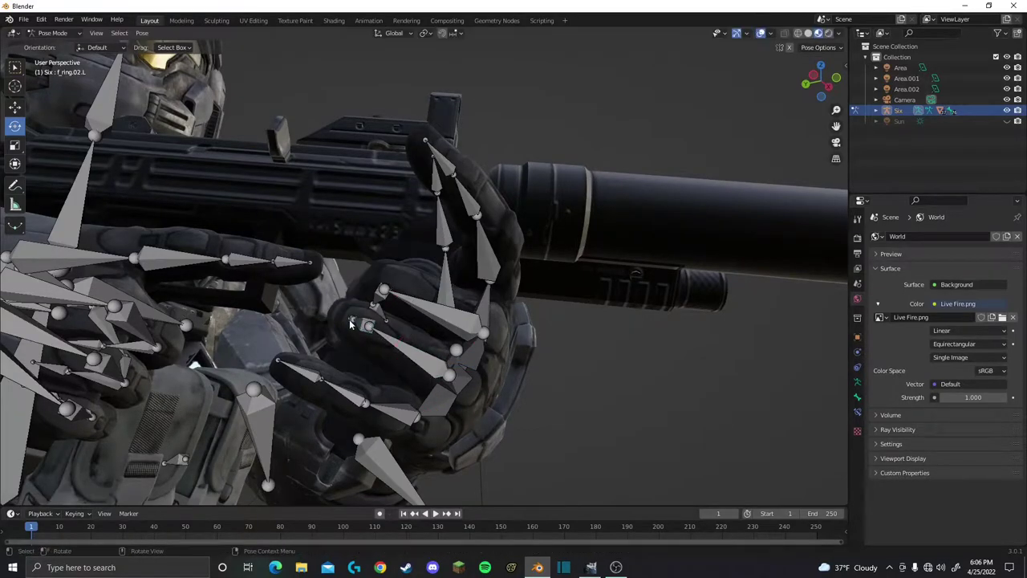
pyautogui.click(357, 334)
pyautogui.moveTo(357, 334); pyautogui.dragTo(319, 382, button='middle')
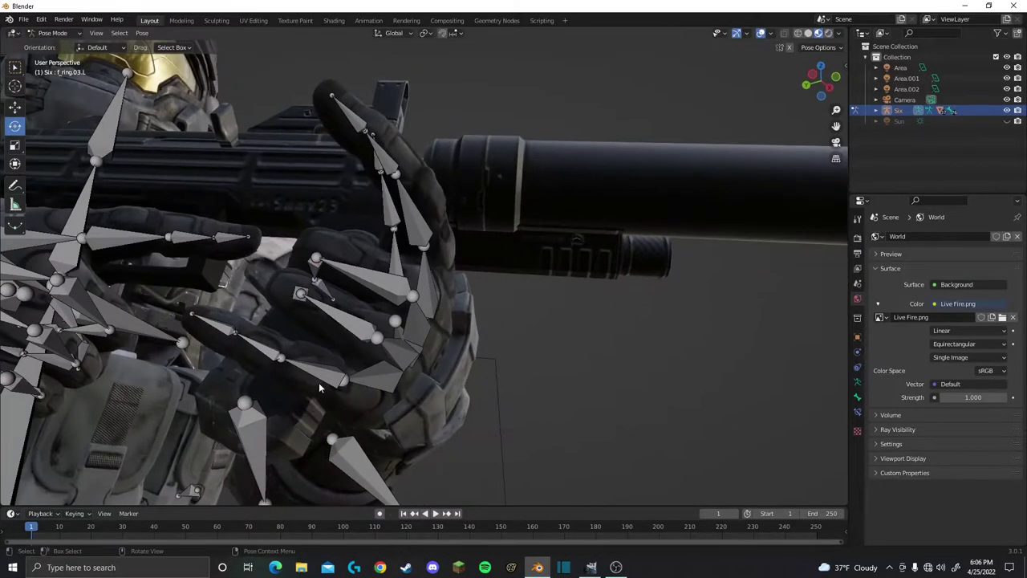
# Step: Curl the left pinky's base and second joints with R R rotations
pyautogui.click(319, 382)
pyautogui.click(394, 373)
pyautogui.press('r')
pyautogui.press('r')
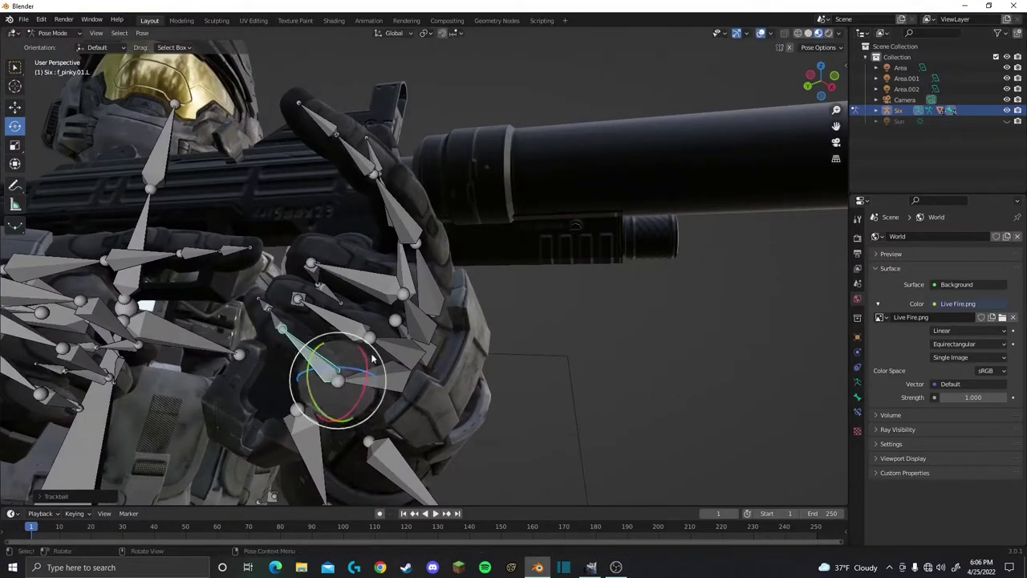
pyautogui.press('r')
pyautogui.click(275, 340)
pyautogui.moveTo(275, 340); pyautogui.dragTo(334, 353, button='middle')
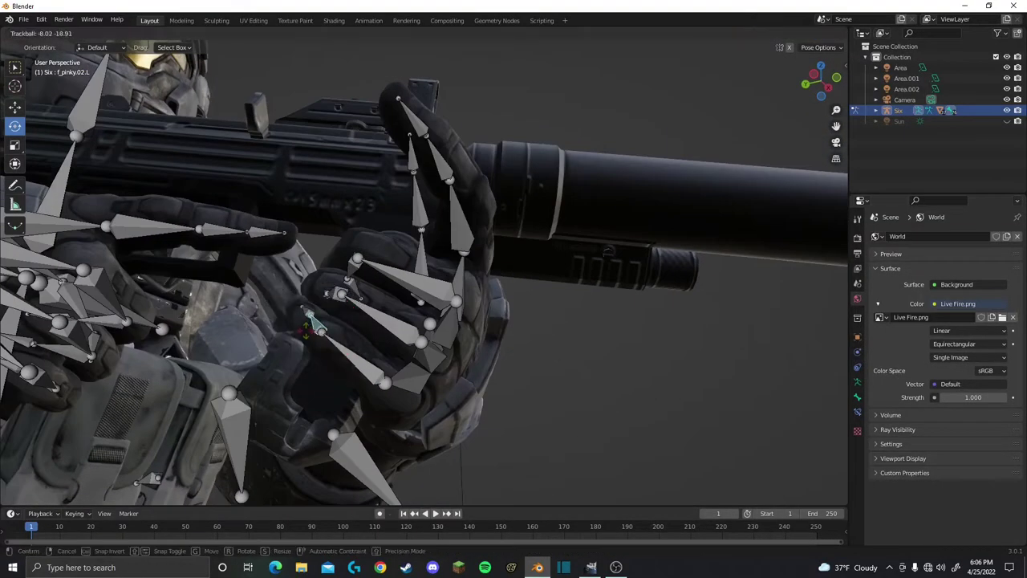
pyautogui.click(309, 317)
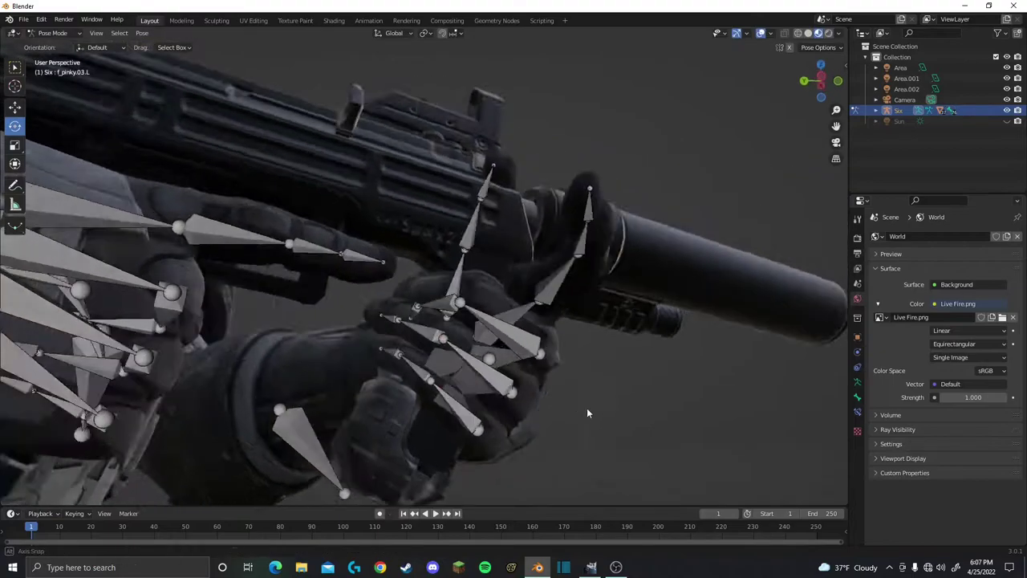
# Step: Refine the pinky tip and the ring and middle fingers' middle joints to tighten the grip
pyautogui.moveTo(309, 317); pyautogui.dragTo(378, 326, button='middle')
pyautogui.click(365, 337)
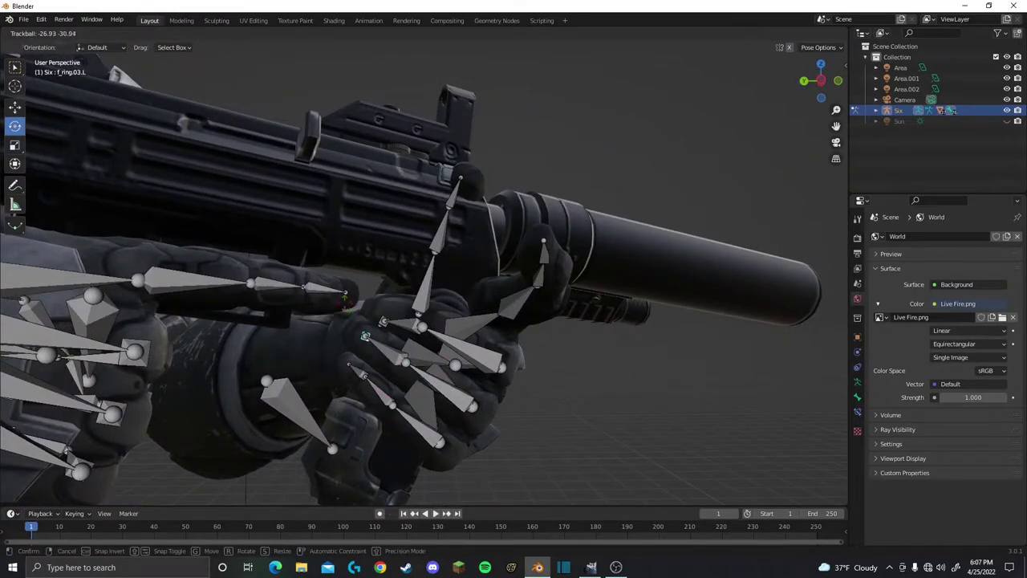
pyautogui.click(378, 332)
pyautogui.click(357, 365)
pyautogui.press('r')
pyautogui.press('r')
pyautogui.moveTo(378, 332)
pyautogui.mouseDown(button='middle')
pyautogui.moveTo(353, 361)
pyautogui.moveTo(389, 359)
pyautogui.mouseUp(button='middle')
pyautogui.click(391, 379)
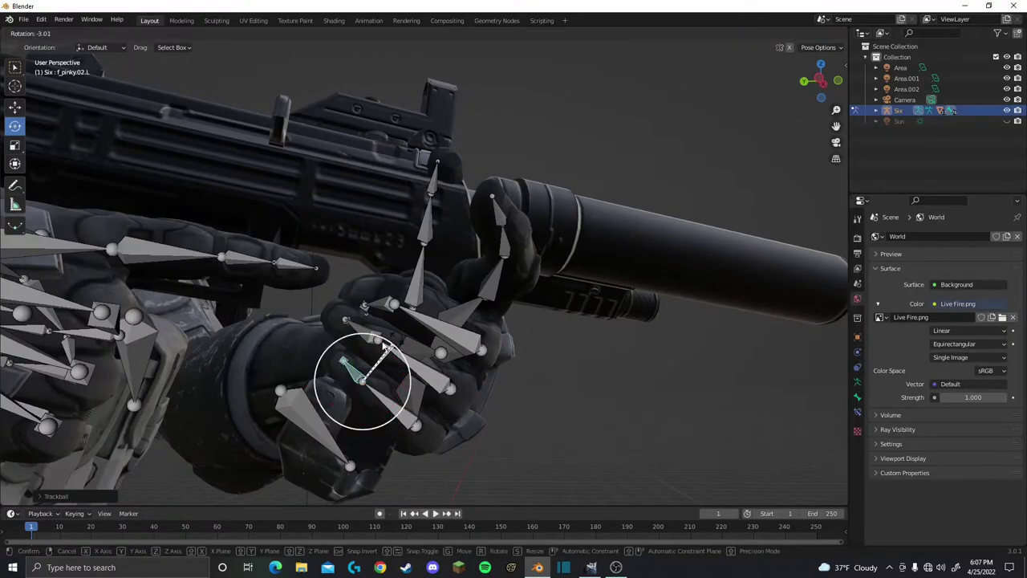
pyautogui.click(385, 347)
pyautogui.click(386, 333)
pyautogui.click(365, 309)
pyautogui.click(386, 317)
pyautogui.moveTo(385, 317); pyautogui.dragTo(367, 331, button='middle')
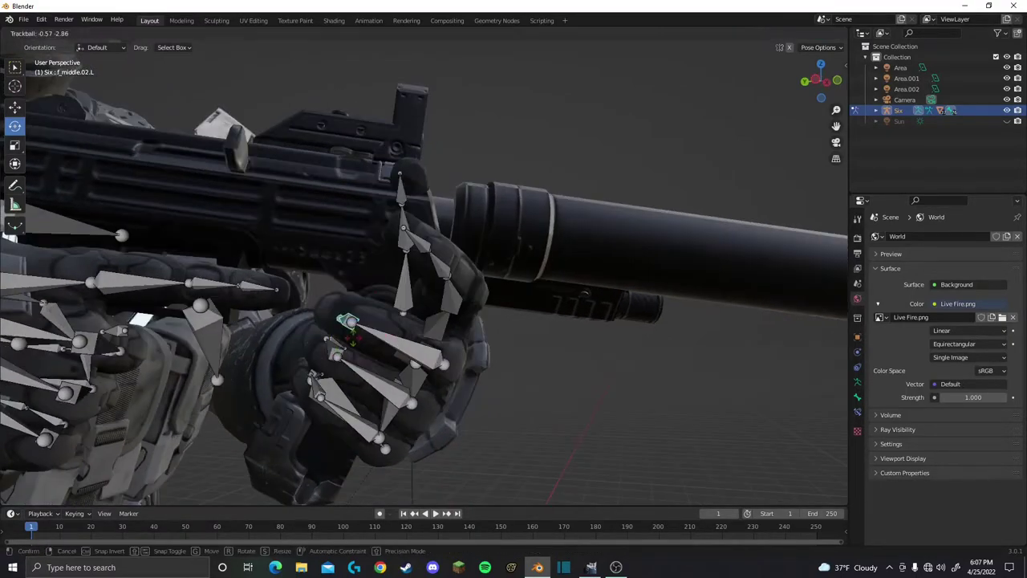
# Step: Bend the left index finger's base and second joint around the gun
pyautogui.click(337, 321)
pyautogui.press('r')
pyautogui.press('r')
pyautogui.moveTo(528, 369); pyautogui.dragTo(312, 304, button='middle')
pyautogui.click(305, 298)
pyautogui.press('r')
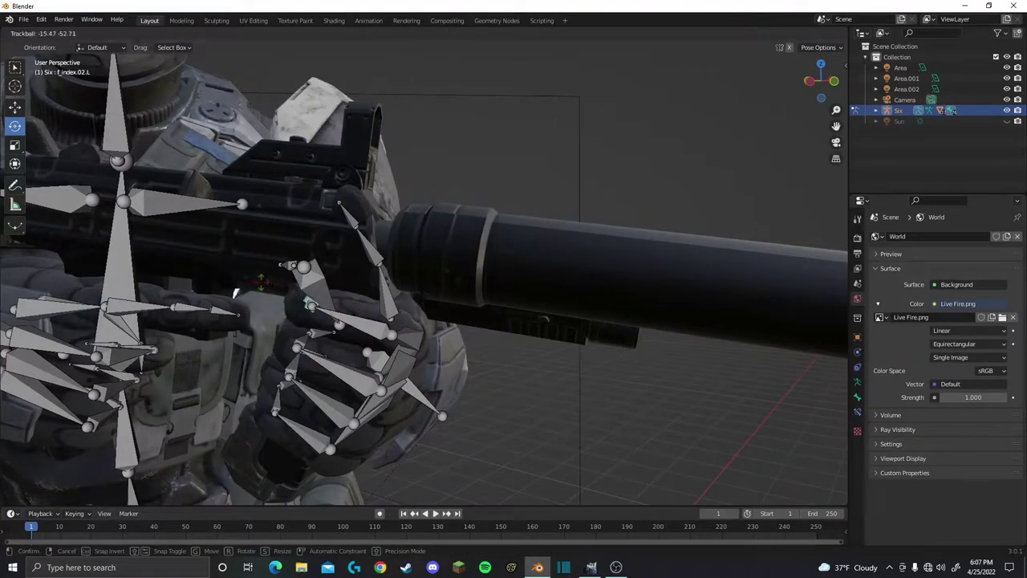
pyautogui.click(235, 293)
pyautogui.moveTo(235, 293); pyautogui.dragTo(428, 354, button='middle')
pyautogui.click(375, 315)
pyautogui.moveTo(376, 315)
pyautogui.mouseDown(button='middle')
pyautogui.moveTo(436, 383)
pyautogui.moveTo(408, 348)
pyautogui.mouseUp(button='middle')
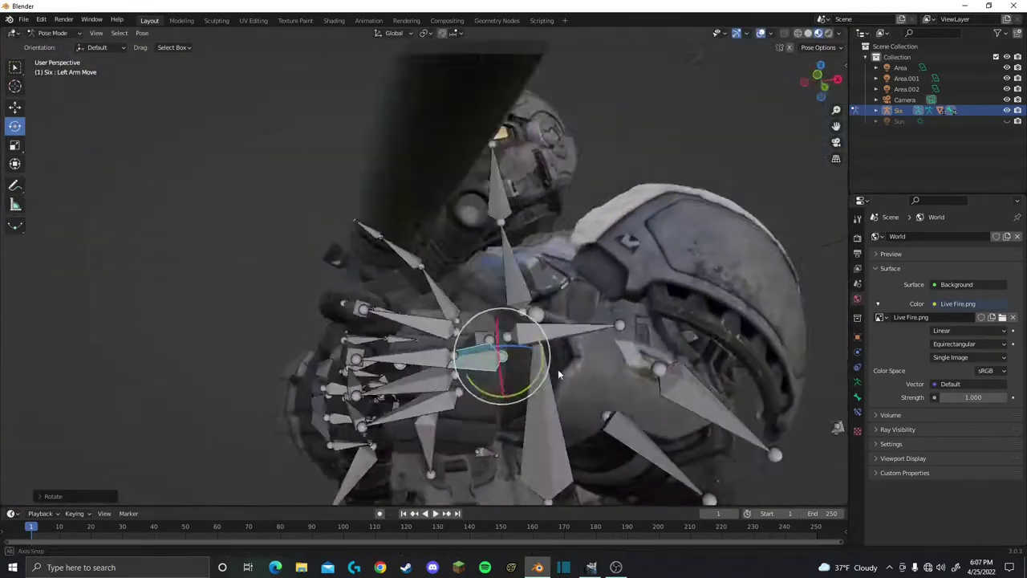
# Step: Re-angle the Left Arm Move bone and bend the left index finger's joints onto the gun
pyautogui.moveTo(407, 343); pyautogui.dragTo(558, 369, button='middle')
pyautogui.click(541, 355)
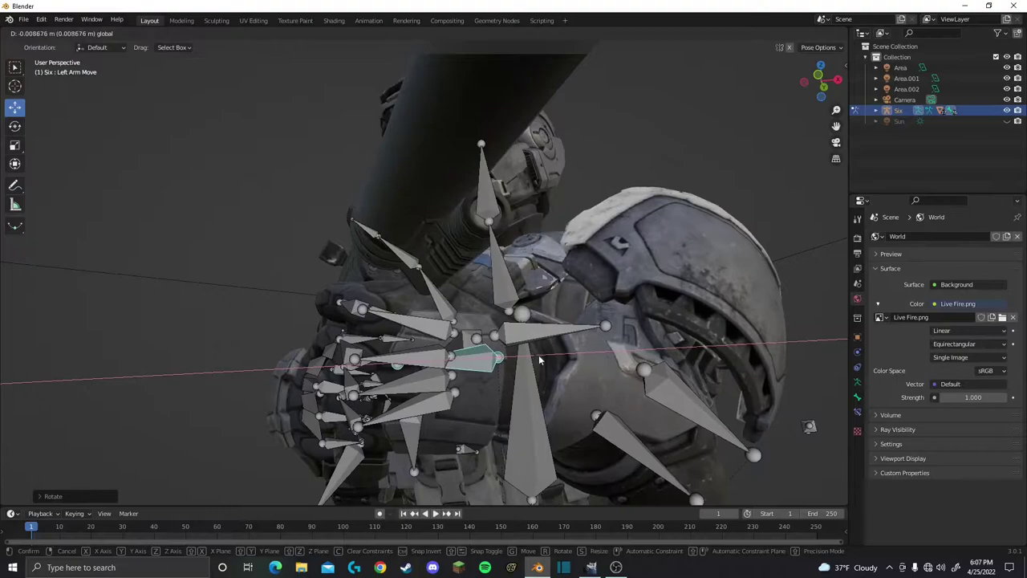
pyautogui.click(424, 314)
pyautogui.moveTo(424, 314); pyautogui.dragTo(48, 163, button='middle')
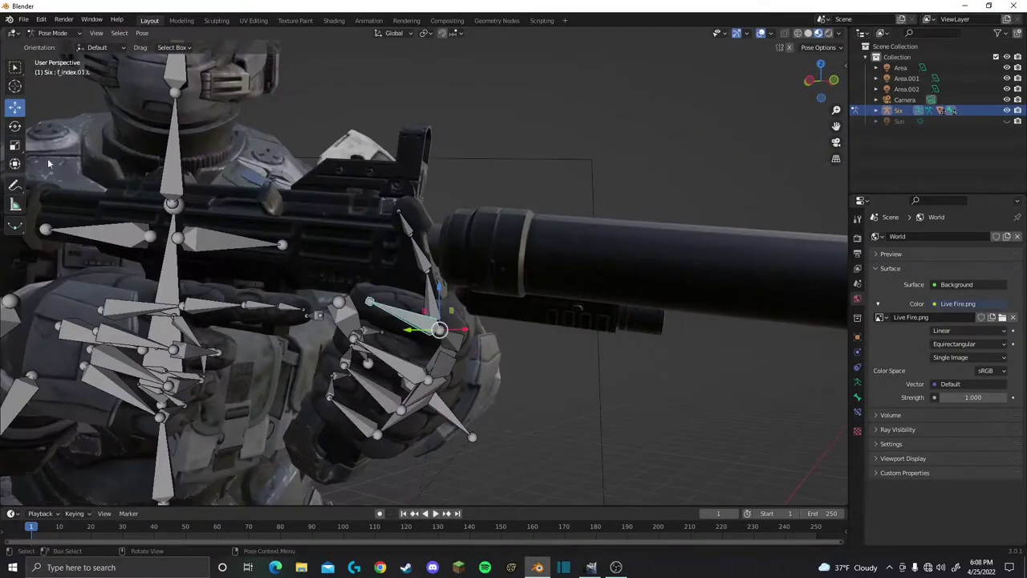
pyautogui.moveTo(393, 317); pyautogui.dragTo(390, 305, button='middle')
pyautogui.click(391, 306)
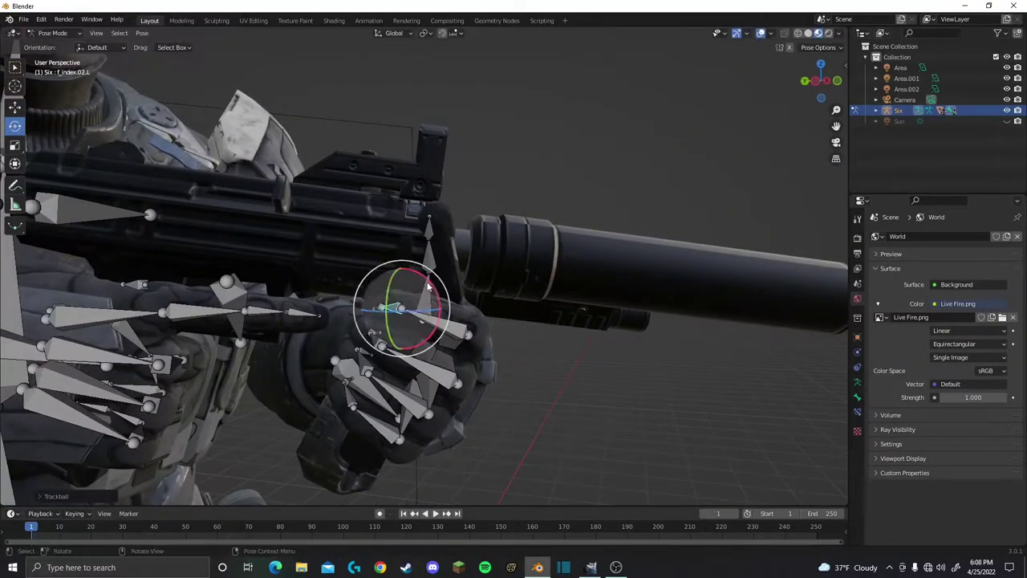
pyautogui.moveTo(357, 305); pyautogui.dragTo(373, 331)
# Step: Rotate the left thumb's bones so the thumb lies along the SMG's side
pyautogui.click(373, 331)
pyautogui.moveTo(373, 332); pyautogui.dragTo(399, 359, button='middle')
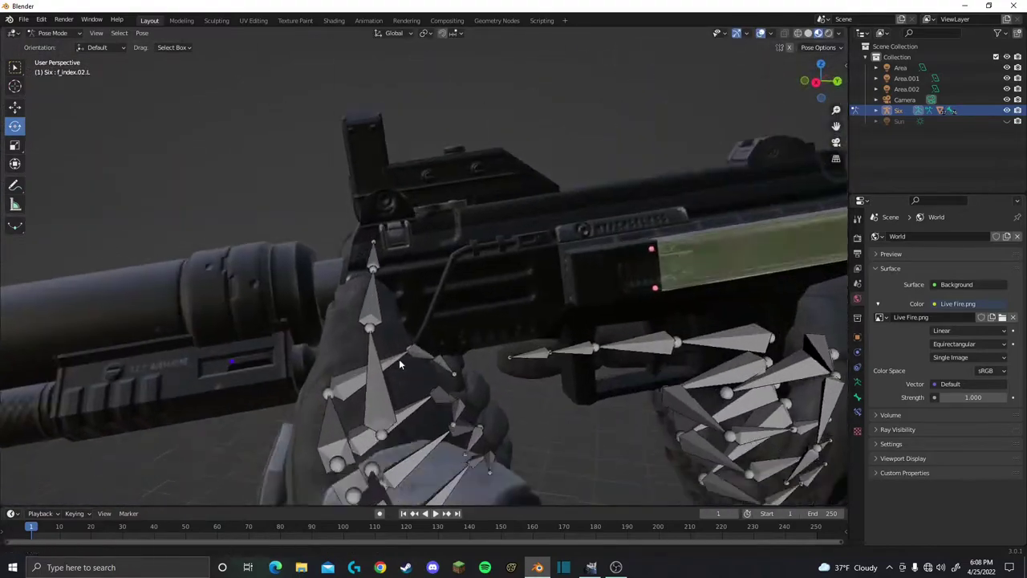
pyautogui.click(395, 361)
pyautogui.press('r')
pyautogui.press('r')
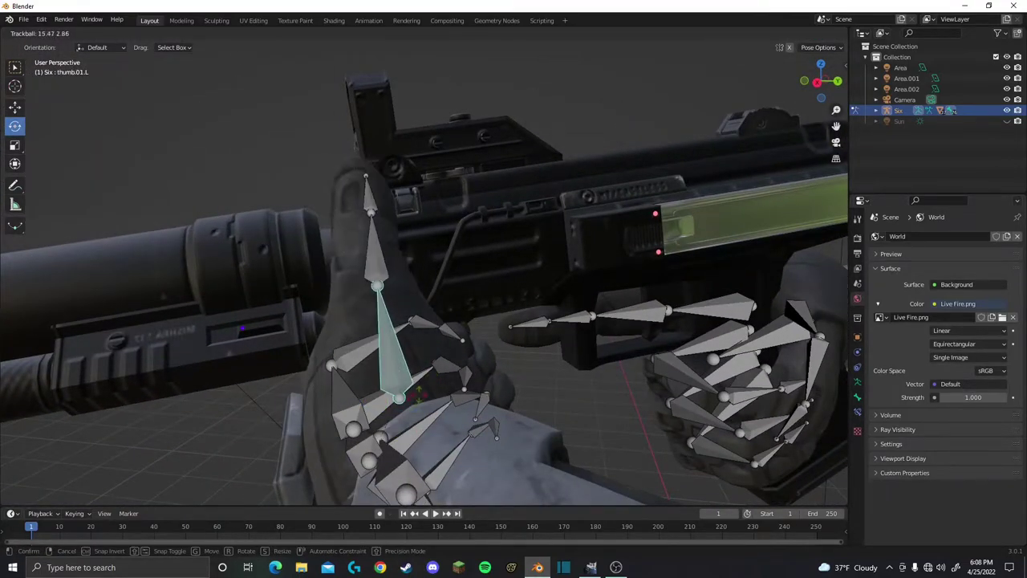
pyautogui.click(418, 395)
pyautogui.moveTo(418, 395)
pyautogui.mouseDown(button='middle')
pyautogui.moveTo(457, 357)
pyautogui.moveTo(474, 247)
pyautogui.mouseUp(button='middle')
pyautogui.press('r')
pyautogui.press('r')
pyautogui.click(457, 357)
pyautogui.click(473, 247)
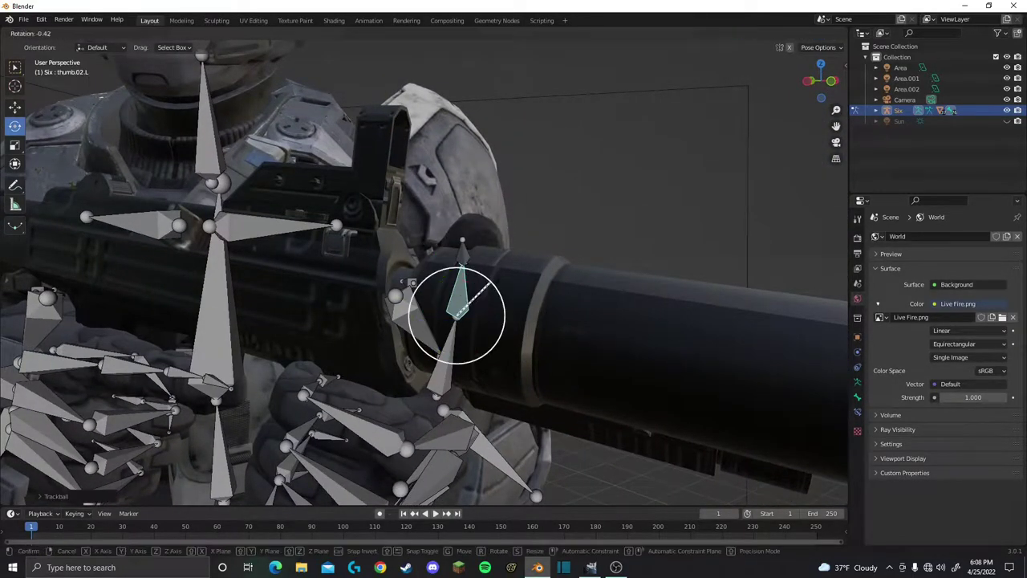
pyautogui.click(463, 308)
pyautogui.moveTo(551, 255)
pyautogui.mouseDown(button='middle')
pyautogui.moveTo(396, 273)
pyautogui.moveTo(421, 222)
pyautogui.moveTo(612, 280)
pyautogui.mouseUp(button='middle')
pyautogui.moveTo(576, 348)
pyautogui.mouseDown(button='middle')
pyautogui.moveTo(681, 287)
pyautogui.moveTo(667, 316)
pyautogui.moveTo(578, 316)
pyautogui.moveTo(472, 337)
pyautogui.moveTo(431, 328)
pyautogui.moveTo(412, 374)
pyautogui.moveTo(463, 330)
pyautogui.moveTo(534, 309)
pyautogui.moveTo(482, 319)
pyautogui.moveTo(517, 347)
pyautogui.mouseUp(button='middle')
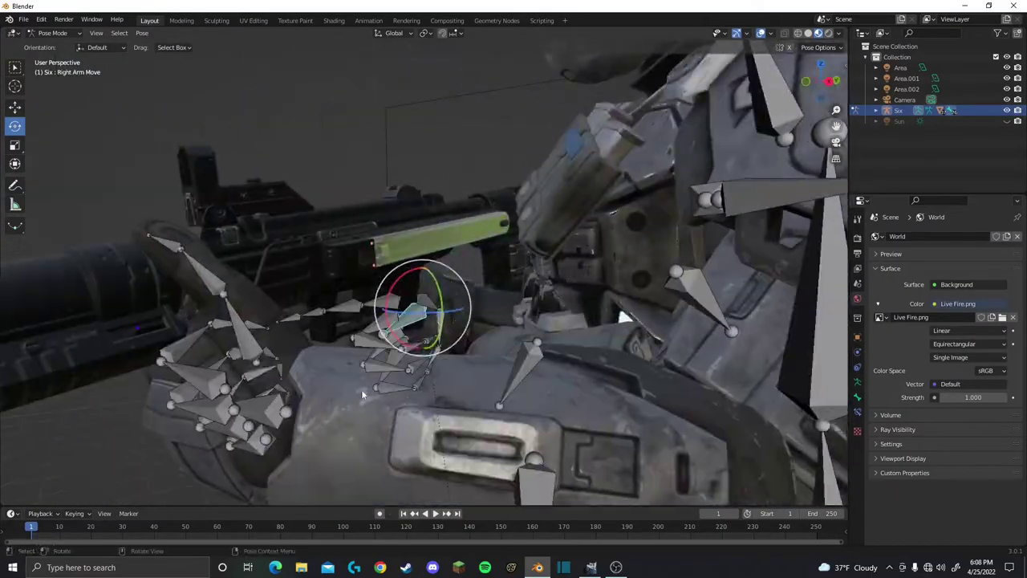
# Step: Move the Left Arm Move bone and check the pose through the camera view (Numpad 0)
pyautogui.moveTo(381, 439)
pyautogui.mouseDown(button='middle')
pyautogui.moveTo(461, 394)
pyautogui.moveTo(444, 386)
pyautogui.moveTo(473, 289)
pyautogui.mouseUp(button='middle')
pyautogui.hotkey('shift', 'space')
pyautogui.press('g')
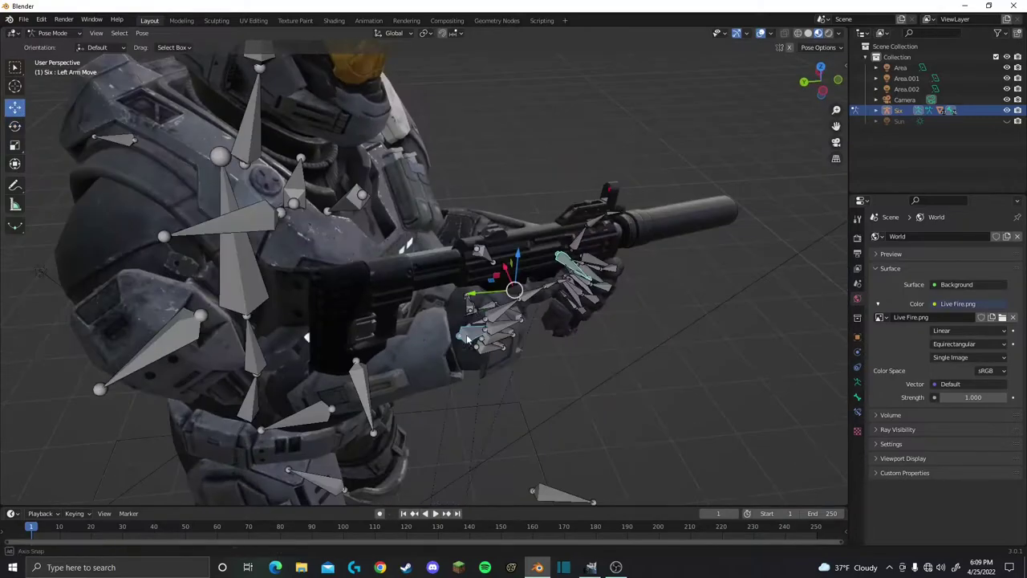
pyautogui.press('g')
pyautogui.click(473, 289)
pyautogui.press('KP_0')
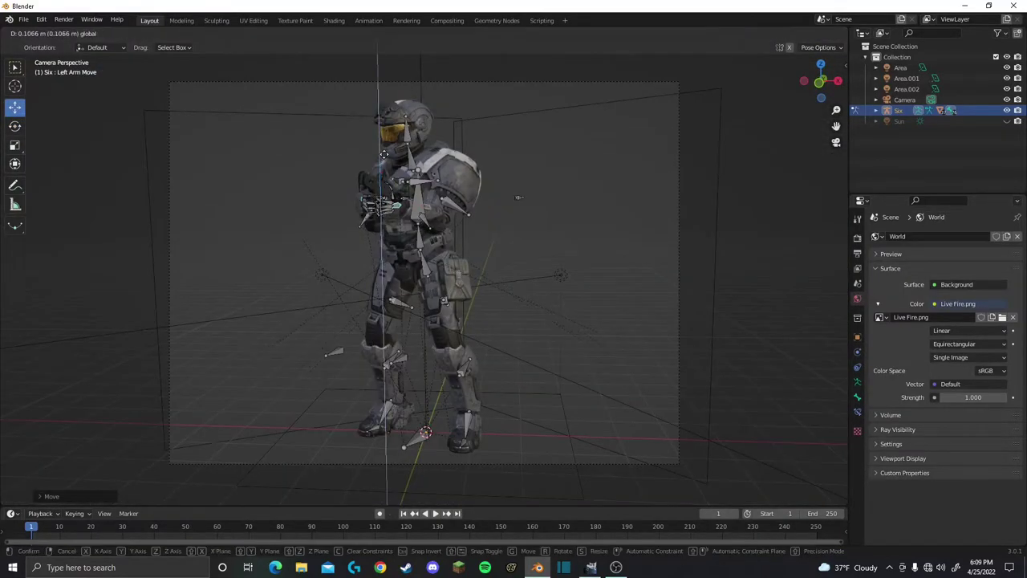
pyautogui.click(398, 213)
pyautogui.press('KP_Decimal')
pyautogui.moveTo(398, 213)
pyautogui.mouseDown(button='middle')
pyautogui.moveTo(309, 268)
pyautogui.moveTo(456, 265)
pyautogui.moveTo(474, 313)
pyautogui.mouseUp(button='middle')
pyautogui.scroll(-5, 455, 265)
# Step: Rotate the chest bone so the torso leans into the aim
pyautogui.click(447, 293)
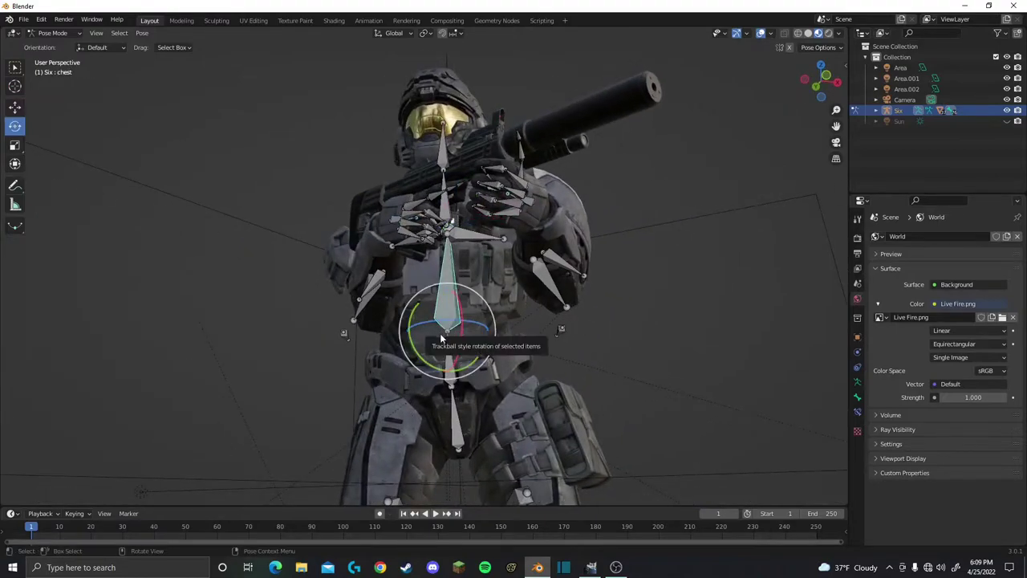
pyautogui.moveTo(440, 333); pyautogui.dragTo(449, 321)
pyautogui.moveTo(450, 321); pyautogui.dragTo(236, 257, button='middle')
pyautogui.press('r')
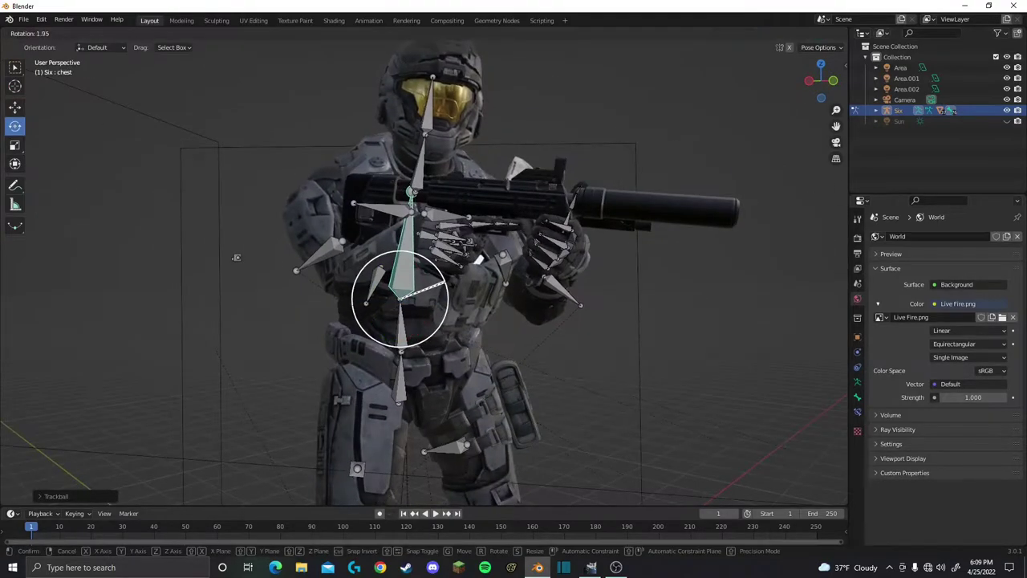
# Step: Rotate the Left Arm Move bone to re-angle the left arm
pyautogui.click(473, 272)
pyautogui.moveTo(473, 271)
pyautogui.mouseDown(button='middle')
pyautogui.moveTo(756, 240)
pyautogui.moveTo(466, 291)
pyautogui.moveTo(424, 265)
pyautogui.moveTo(431, 342)
pyautogui.moveTo(2, 116)
pyautogui.mouseUp(button='middle')
pyautogui.press('r')
pyautogui.press('r')
pyautogui.click(462, 282)
pyautogui.press('g')
# Step: Rotate shoulder.R with the Rotate gizmo
pyautogui.click(15, 126)
pyautogui.moveTo(240, 241); pyautogui.dragTo(361, 257, button='middle')
pyautogui.moveTo(361, 256); pyautogui.dragTo(345, 305)
pyautogui.moveTo(345, 305); pyautogui.dragTo(360, 250, button='middle')
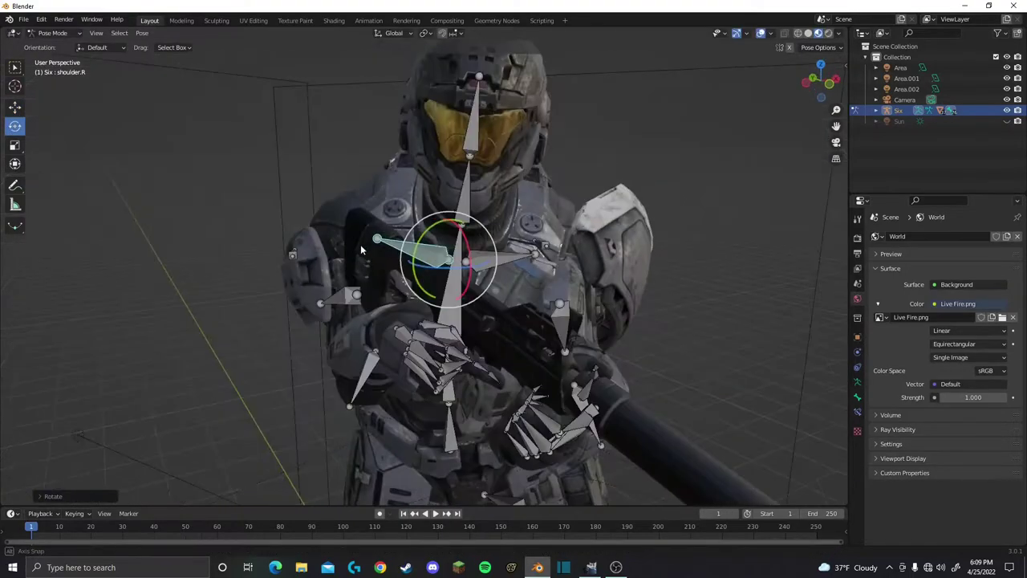
# Step: Move bicep_armor.R to sit correctly on the right arm
pyautogui.click(14, 106)
pyautogui.moveTo(121, 200); pyautogui.dragTo(280, 240, button='middle')
pyautogui.press('g')
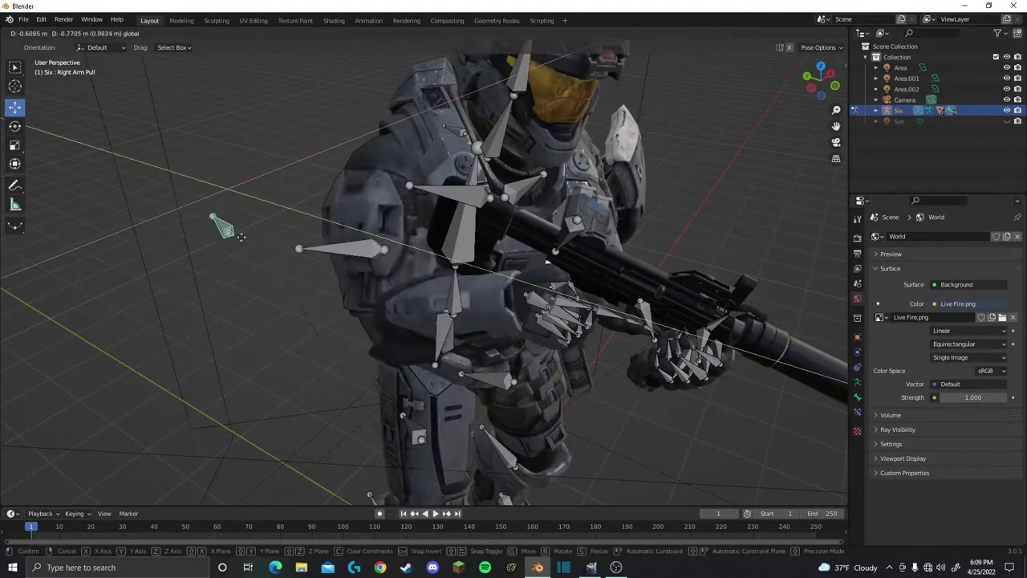
pyautogui.click(378, 202)
pyautogui.moveTo(378, 201)
pyautogui.mouseDown(button='middle')
pyautogui.moveTo(435, 268)
pyautogui.moveTo(389, 277)
pyautogui.mouseUp(button='middle')
# Step: Rotate forearm_armor.R to fit the aiming forearm
pyautogui.hotkey('shift', 'space')
pyautogui.press('r')
pyautogui.click(389, 277)
pyautogui.press('r')
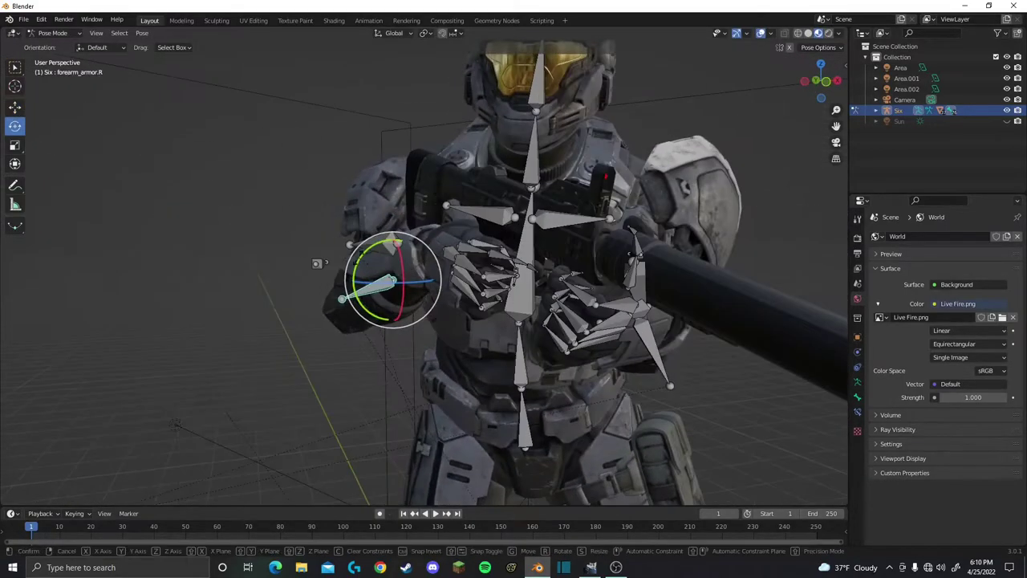
pyautogui.moveTo(404, 230)
pyautogui.mouseDown(button='middle')
pyautogui.moveTo(729, 261)
pyautogui.moveTo(504, 218)
pyautogui.mouseUp(button='middle')
# Step: Rotate shoulder.L to match the aiming pose
pyautogui.click(504, 218)
pyautogui.hotkey('shift', 'space')
pyautogui.press('r')
pyautogui.moveTo(504, 219); pyautogui.dragTo(497, 210)
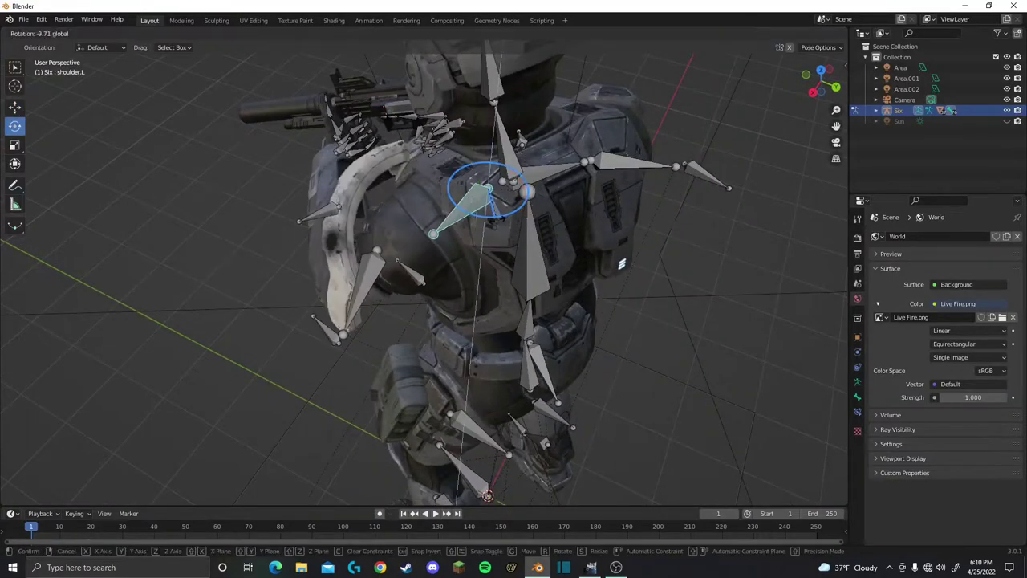
pyautogui.moveTo(497, 211)
pyautogui.mouseDown(button='middle')
pyautogui.moveTo(390, 212)
pyautogui.moveTo(402, 233)
pyautogui.mouseUp(button='middle')
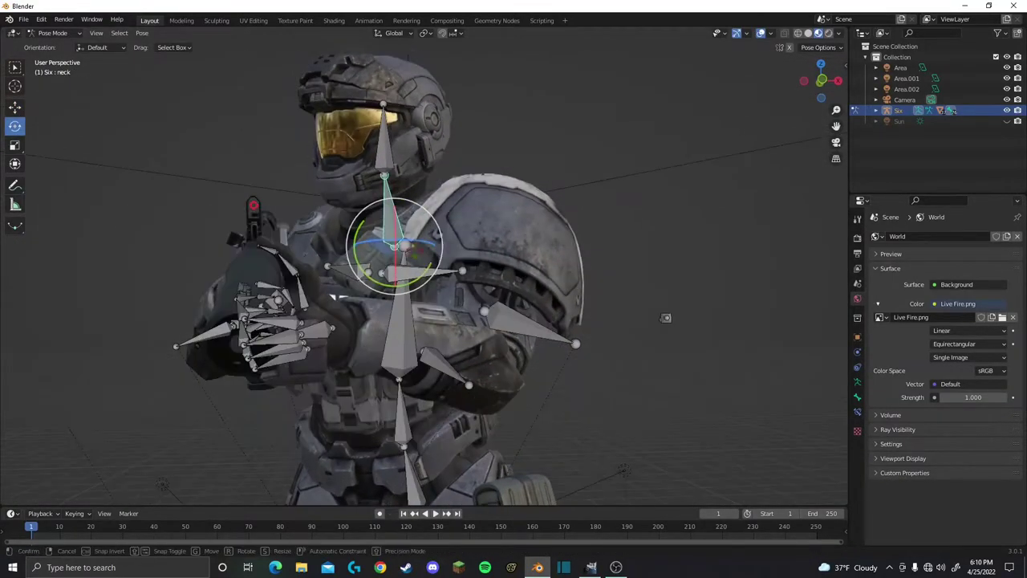
# Step: Tilt and turn the head bone toward the gun sights, checking through the scene camera
pyautogui.click(376, 137)
pyautogui.press('r')
pyautogui.press('Return')
pyautogui.moveTo(402, 161); pyautogui.dragTo(442, 190, button='middle')
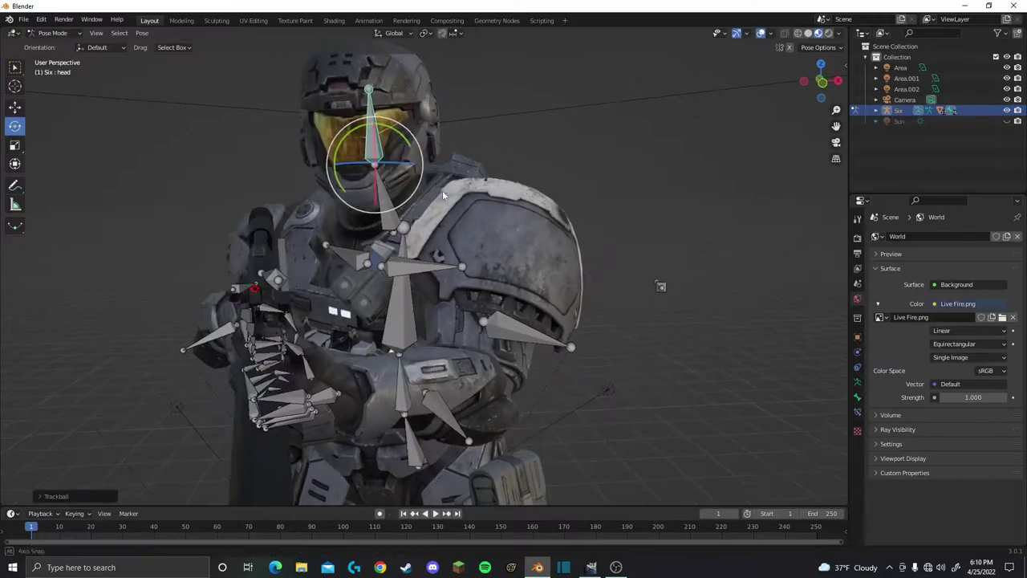
pyautogui.press('r')
pyautogui.press('KP_0')
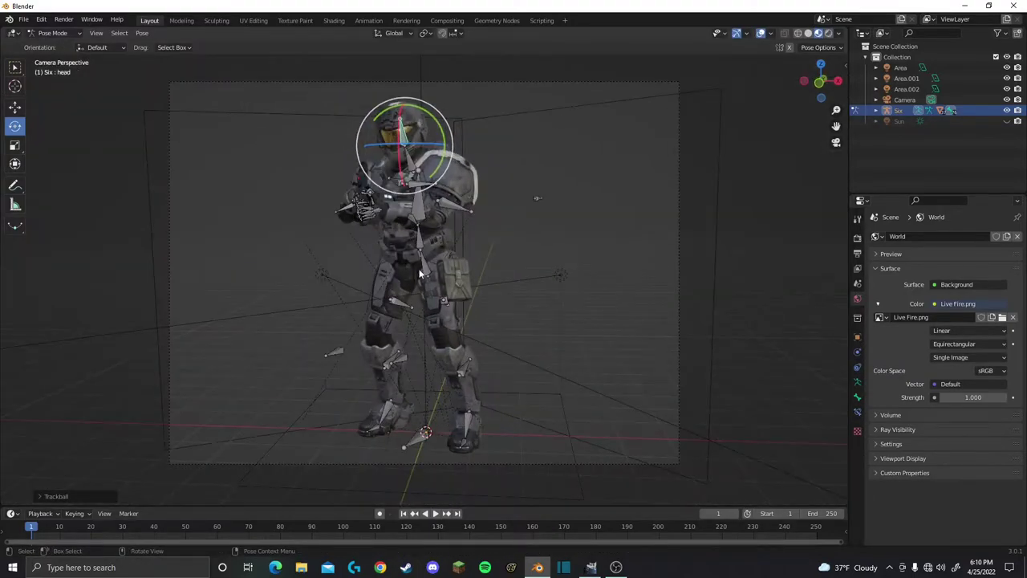
pyautogui.scroll(5, 419, 273)
pyautogui.moveTo(429, 283)
pyautogui.mouseDown(button='middle')
pyautogui.moveTo(573, 183)
pyautogui.moveTo(381, 255)
pyautogui.moveTo(461, 277)
pyautogui.mouseUp(button='middle')
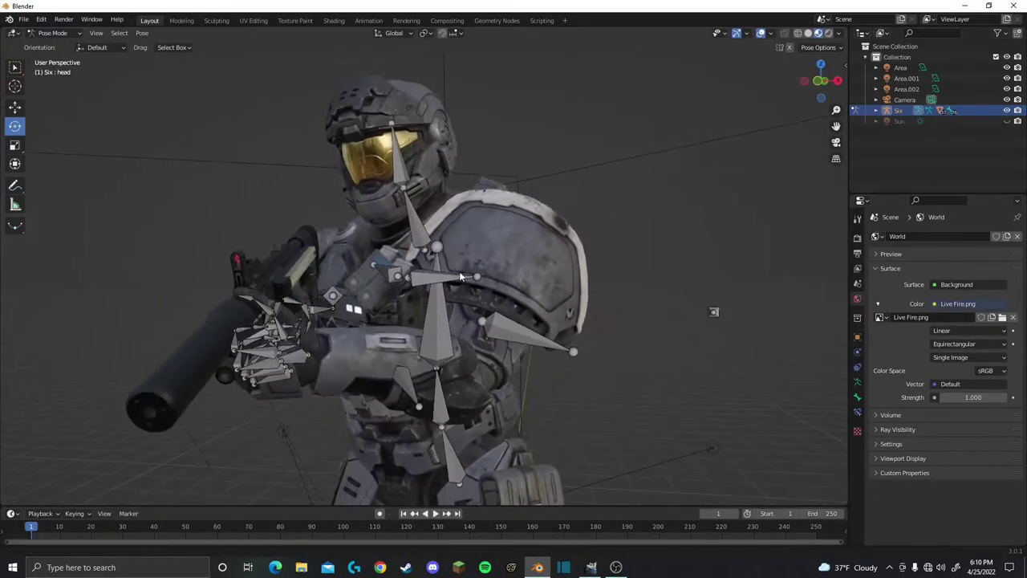
pyautogui.click(455, 215)
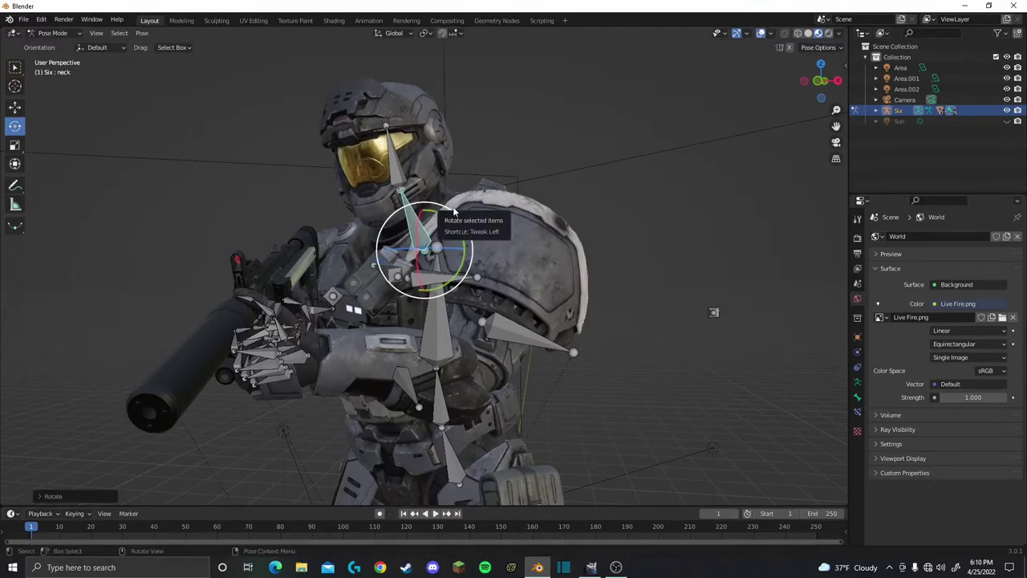
pyautogui.click(400, 185)
pyautogui.moveTo(400, 184); pyautogui.dragTo(410, 175, button='middle')
# Step: Shift the right arm control bone with the move tool
pyautogui.click(700, 308)
pyautogui.moveTo(701, 307); pyautogui.dragTo(416, 268, button='middle')
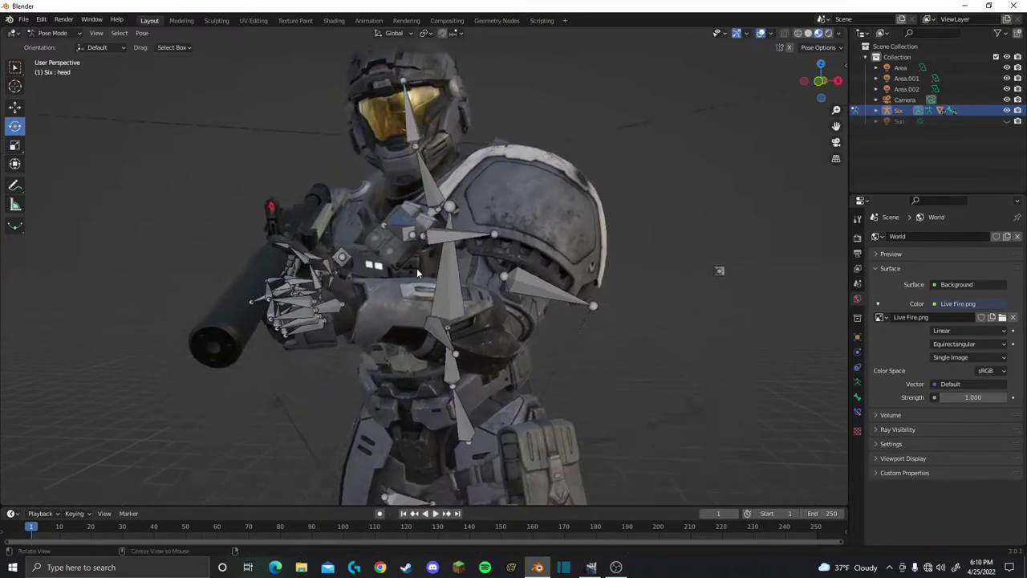
pyautogui.click(447, 321)
pyautogui.moveTo(447, 321); pyautogui.dragTo(390, 286, button='middle')
pyautogui.click(390, 287)
pyautogui.click(15, 107)
pyautogui.moveTo(450, 313); pyautogui.dragTo(385, 297, button='middle')
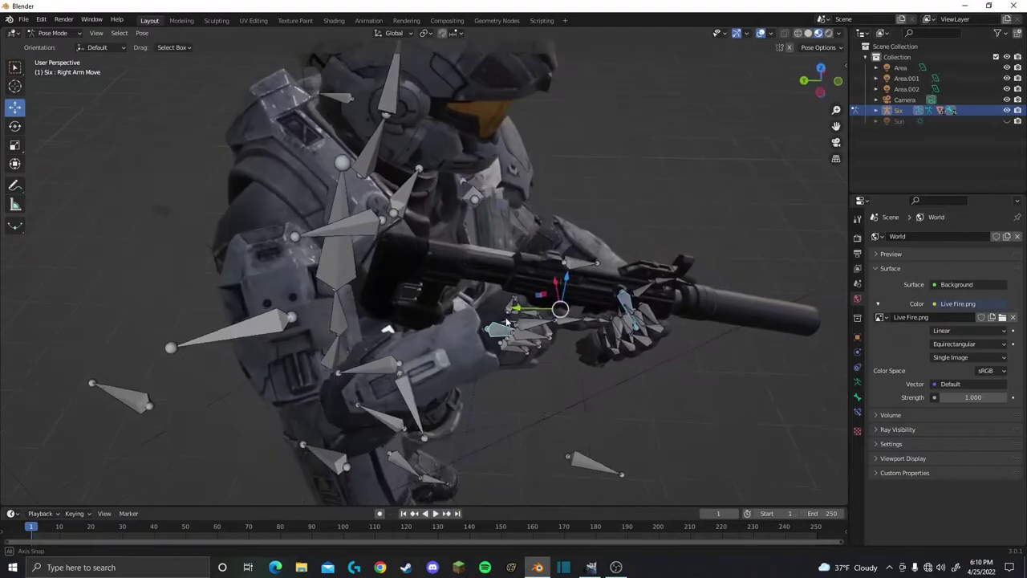
pyautogui.moveTo(532, 298); pyautogui.dragTo(514, 305)
pyautogui.moveTo(514, 305)
pyautogui.mouseDown(button='middle')
pyautogui.moveTo(322, 295)
pyautogui.moveTo(480, 316)
pyautogui.moveTo(333, 280)
pyautogui.moveTo(561, 305)
pyautogui.moveTo(465, 281)
pyautogui.mouseUp(button='middle')
# Step: Reposition the left bicep armour and rotate the left forearm armour
pyautogui.click(333, 280)
pyautogui.click(357, 239)
pyautogui.click(353, 297)
pyautogui.moveTo(466, 281); pyautogui.dragTo(469, 290)
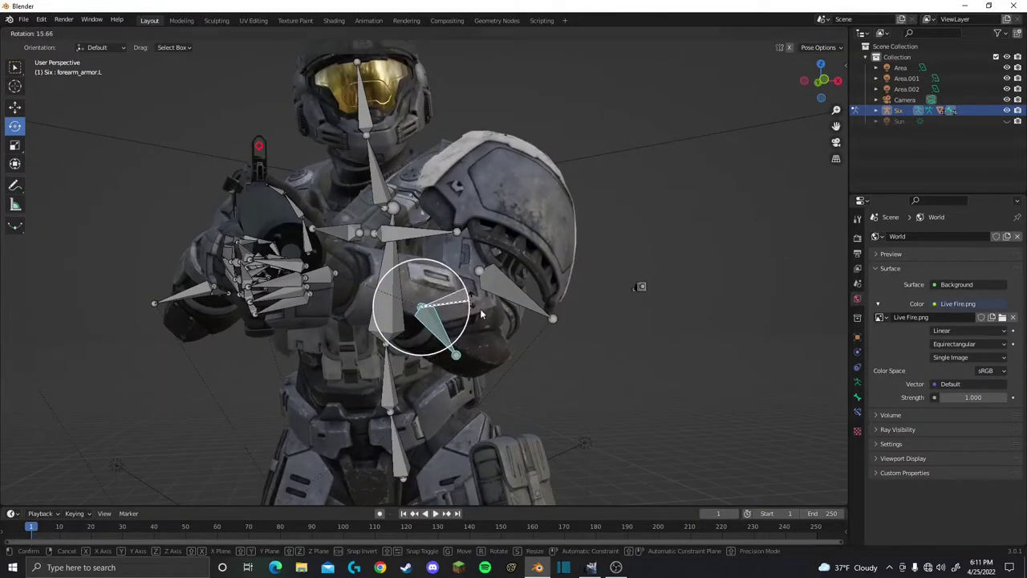
pyautogui.press('KP_0')
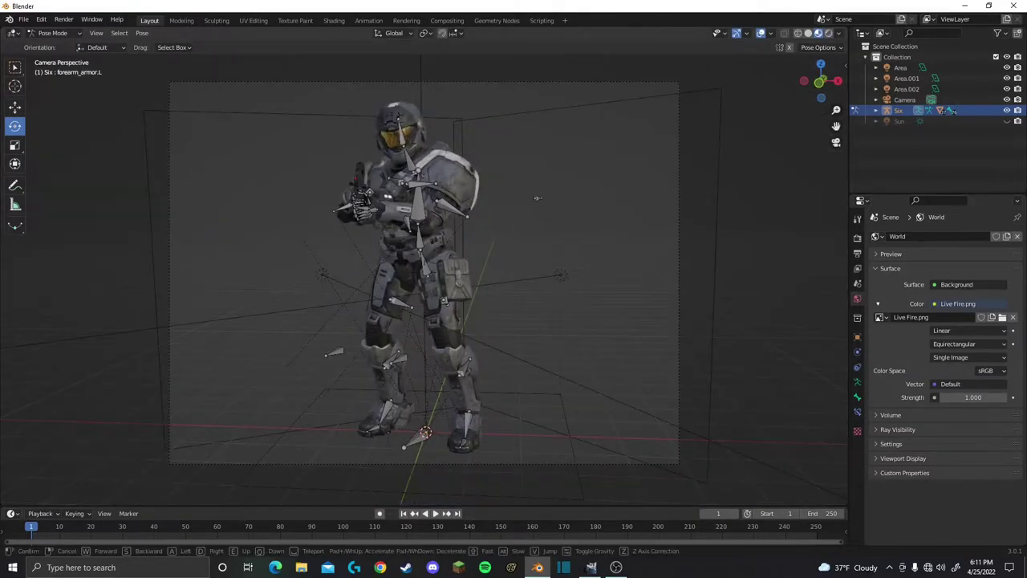
pyautogui.press('w')
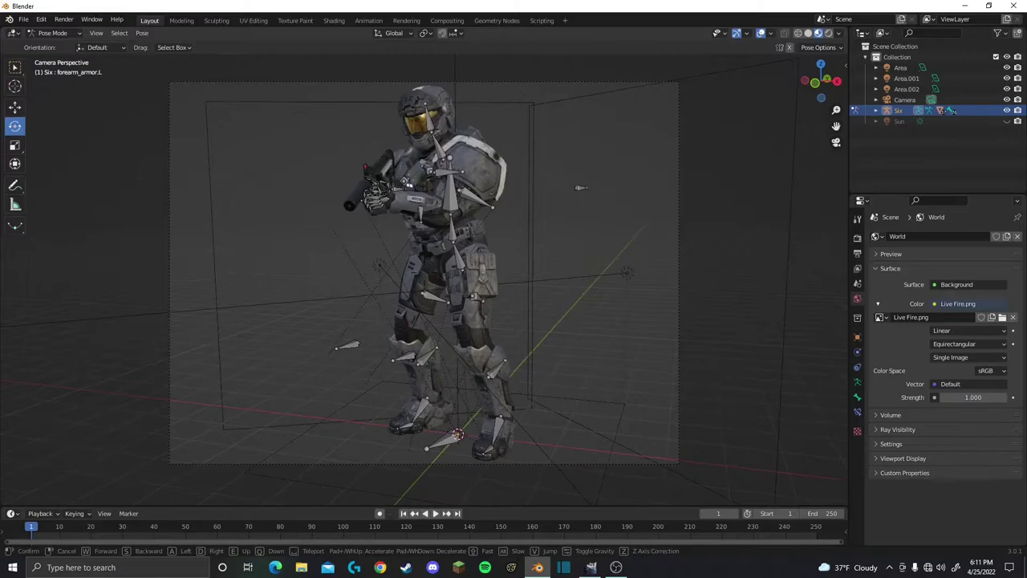
pyautogui.click(424, 273)
pyautogui.moveTo(423, 273); pyautogui.dragTo(487, 383, button='middle')
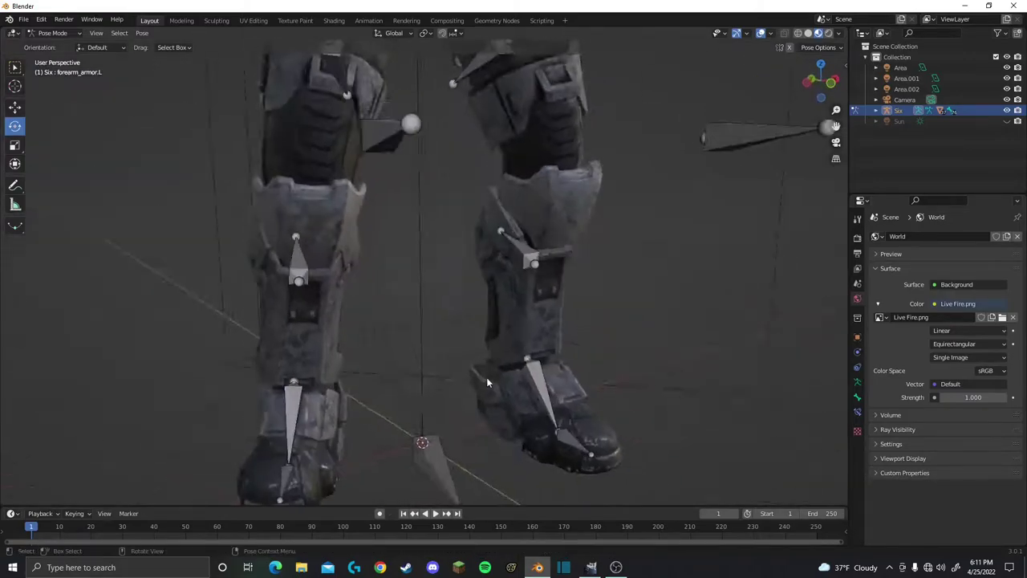
pyautogui.scroll(-5, 487, 383)
pyautogui.moveTo(464, 264)
pyautogui.mouseDown(button='middle')
pyautogui.moveTo(423, 344)
pyautogui.moveTo(441, 185)
pyautogui.mouseUp(button='middle')
# Step: Try a new hips position, then undo it
pyautogui.click(442, 185)
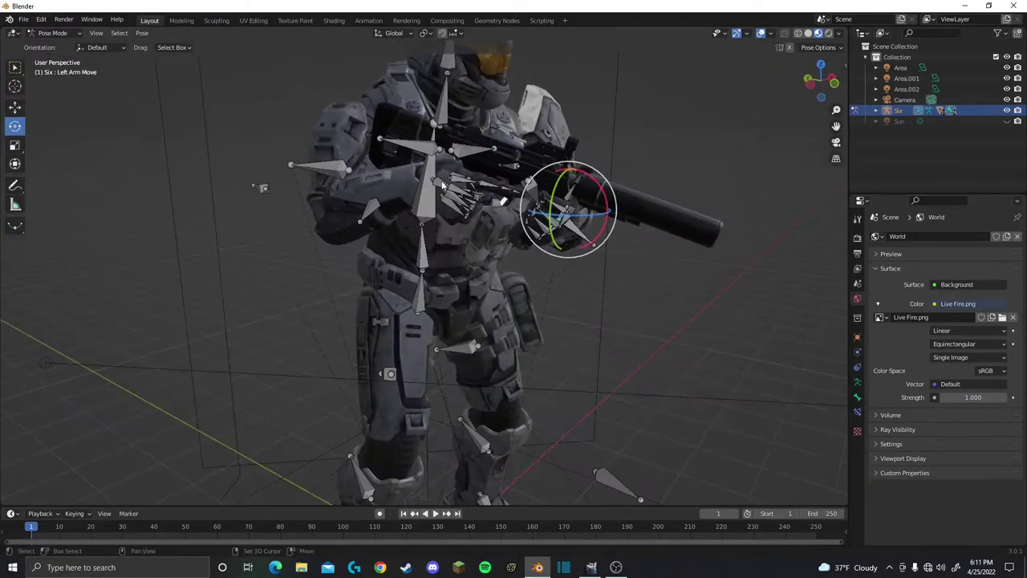
pyautogui.press('KP_0')
pyautogui.press('g')
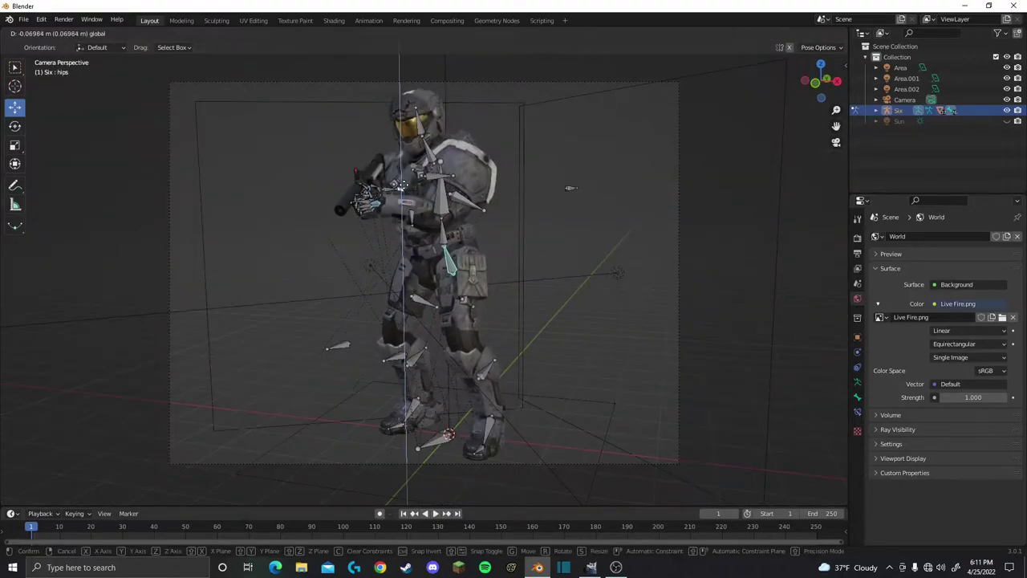
pyautogui.click(408, 183)
pyautogui.moveTo(408, 183); pyautogui.dragTo(406, 267, button='middle')
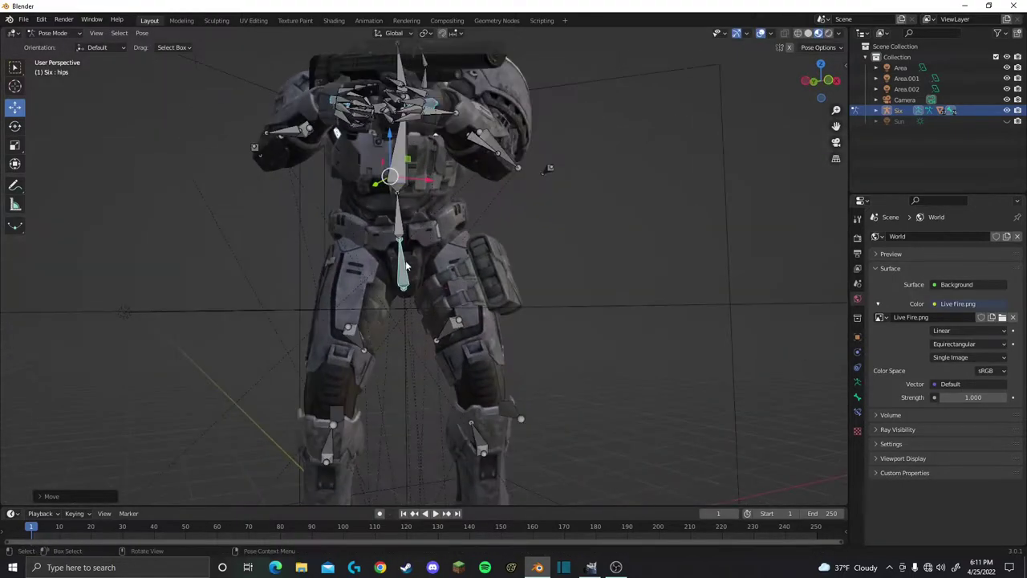
pyautogui.hotkey('ctrl', 'z')
# Step: Move the Right Arm Move bone, including vertically, to place the right hand on the SMG
pyautogui.moveTo(337, 133); pyautogui.dragTo(477, 158, button='middle')
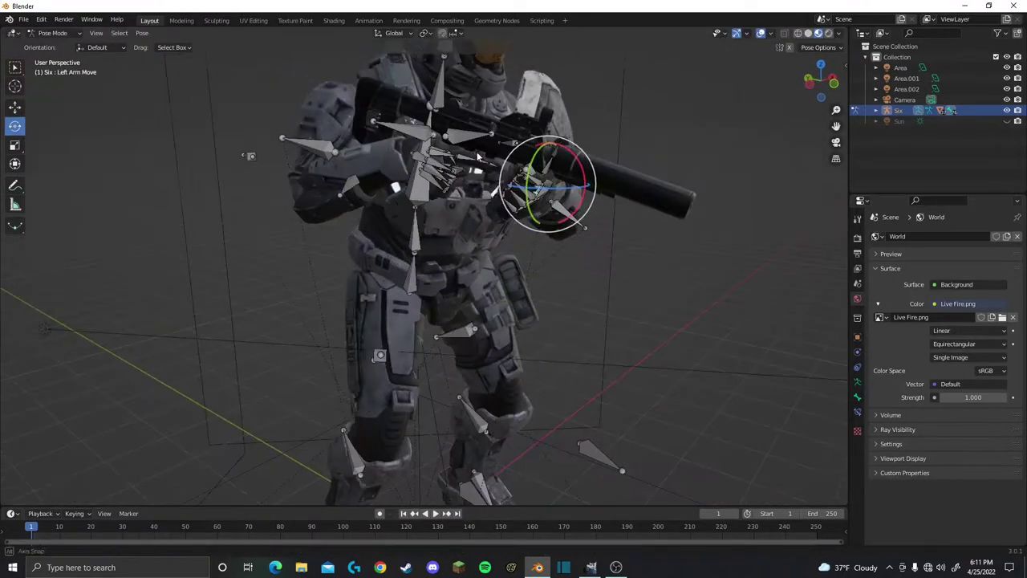
pyautogui.click(15, 107)
pyautogui.moveTo(241, 200); pyautogui.dragTo(337, 200, button='middle')
pyautogui.press('g')
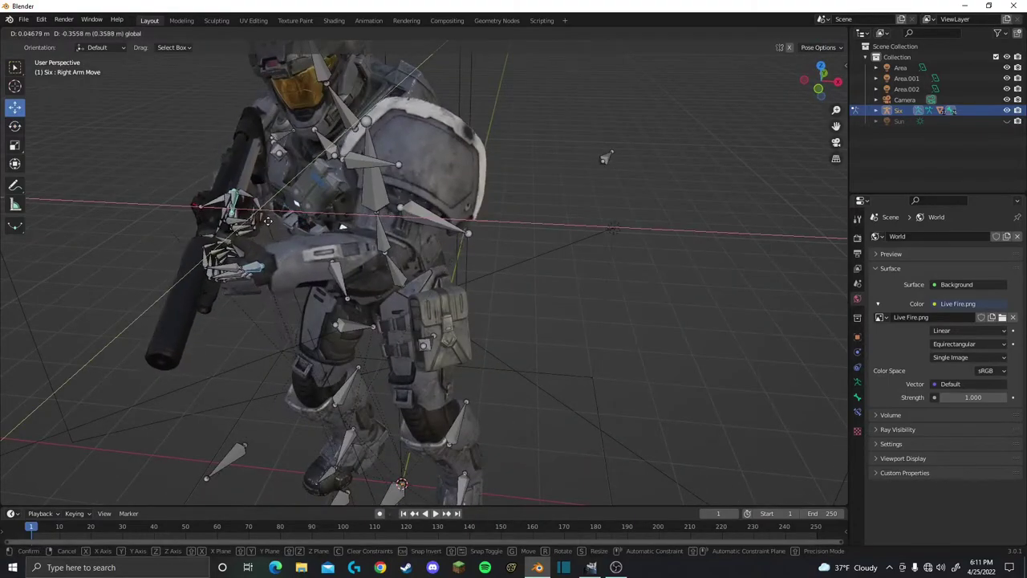
pyautogui.click(265, 223)
pyautogui.press('KP_0')
pyautogui.moveTo(367, 154); pyautogui.dragTo(369, 159)
pyautogui.scroll(5, 371, 244)
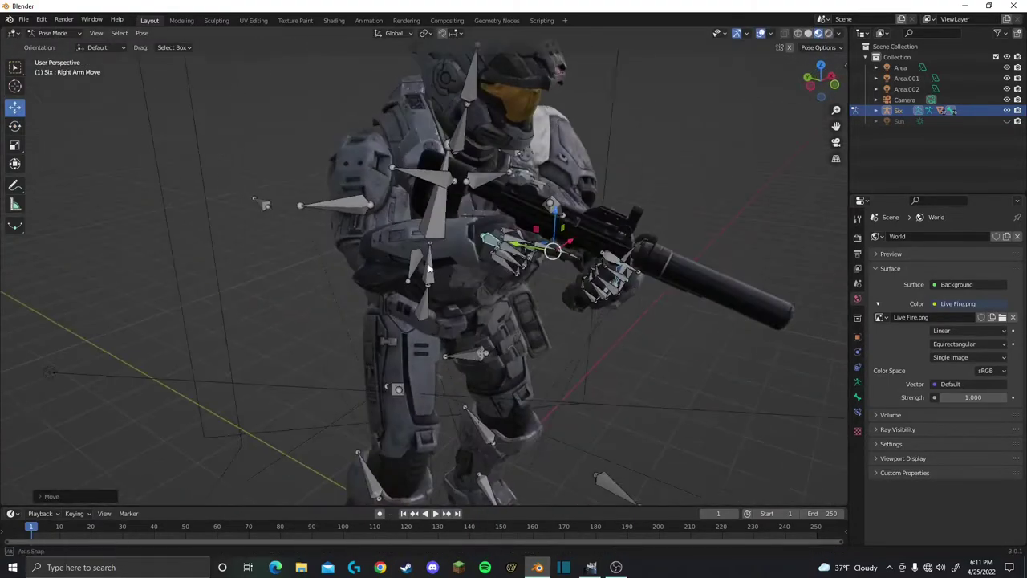
pyautogui.moveTo(370, 243)
pyautogui.mouseDown(button='middle')
pyautogui.moveTo(482, 264)
pyautogui.moveTo(397, 307)
pyautogui.mouseUp(button='middle')
pyautogui.press('g')
pyautogui.click(523, 276)
# Step: Rotate and nudge the right hand to tilt the SMG upward, then select the right shoulder
pyautogui.press('KP_0')
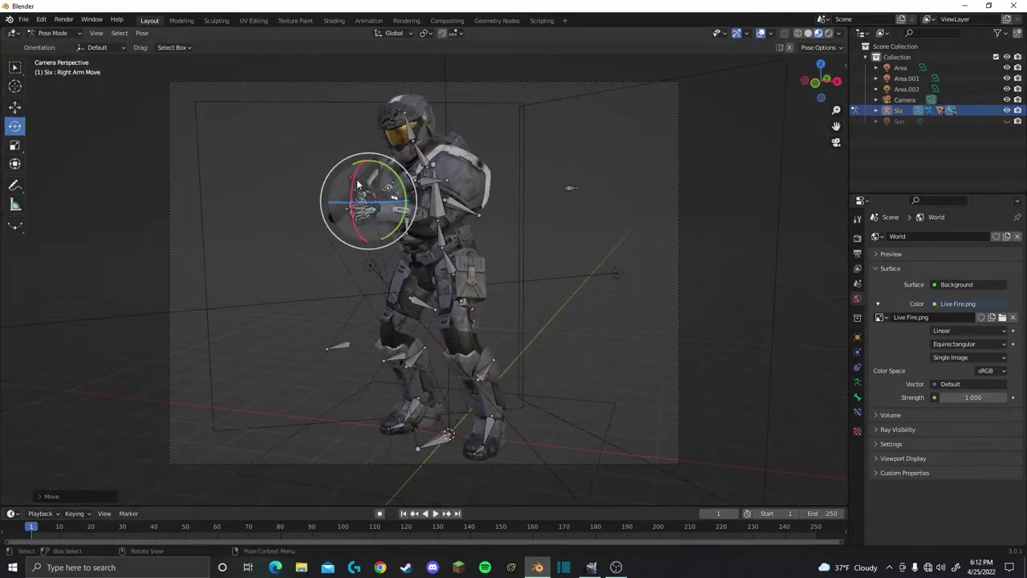
pyautogui.click(570, 188)
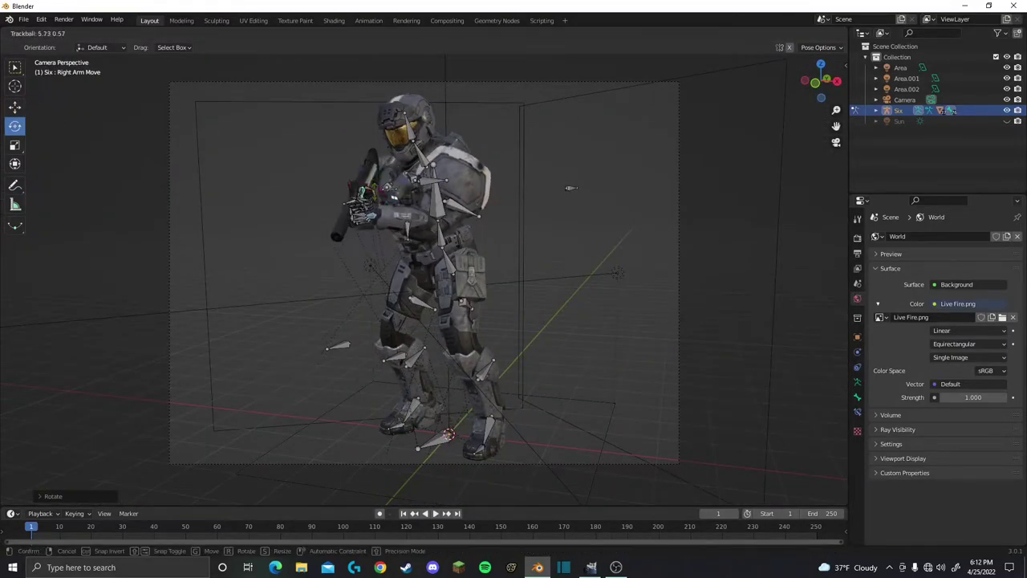
pyautogui.click(570, 188)
pyautogui.moveTo(570, 188); pyautogui.dragTo(546, 230, button='middle')
pyautogui.scroll(4, 539, 264)
pyautogui.press('g')
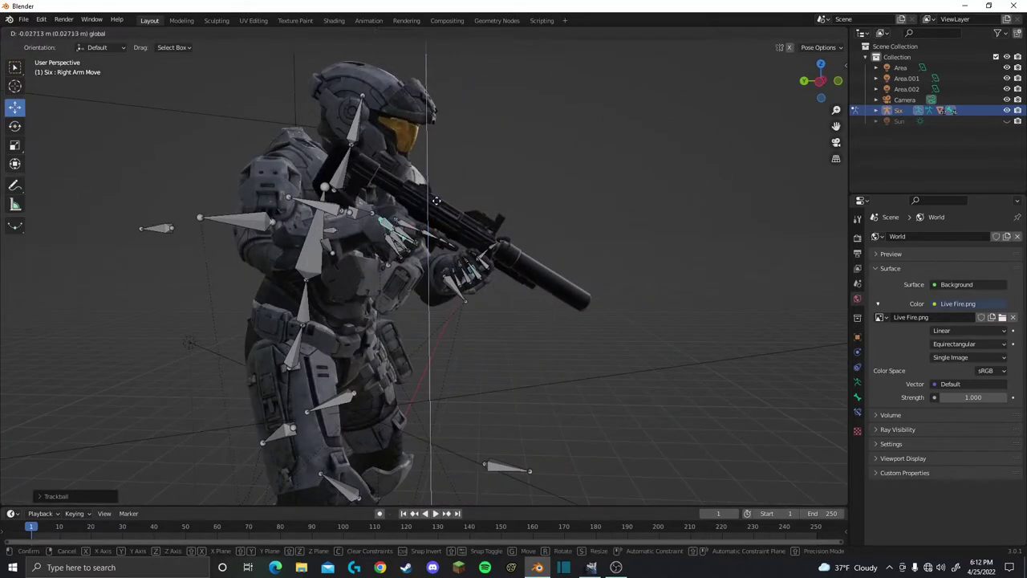
pyautogui.click(436, 201)
pyautogui.moveTo(436, 201); pyautogui.dragTo(481, 210, button='middle')
pyautogui.press('g')
pyautogui.click(517, 216)
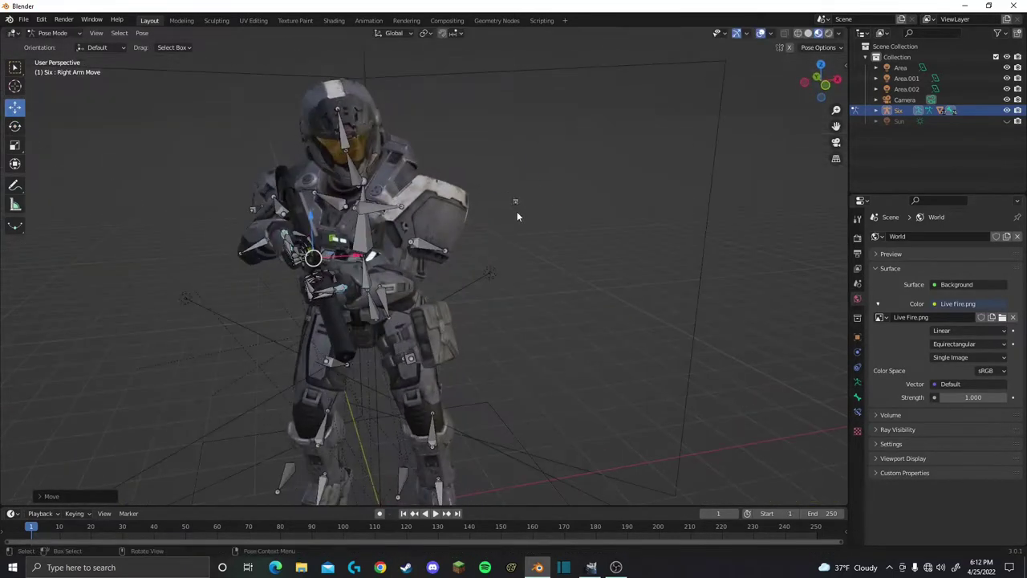
pyautogui.click(591, 189)
pyautogui.moveTo(591, 189)
pyautogui.mouseDown(button='middle')
pyautogui.moveTo(481, 241)
pyautogui.moveTo(422, 299)
pyautogui.moveTo(314, 266)
pyautogui.mouseUp(button='middle')
pyautogui.press('KP_0')
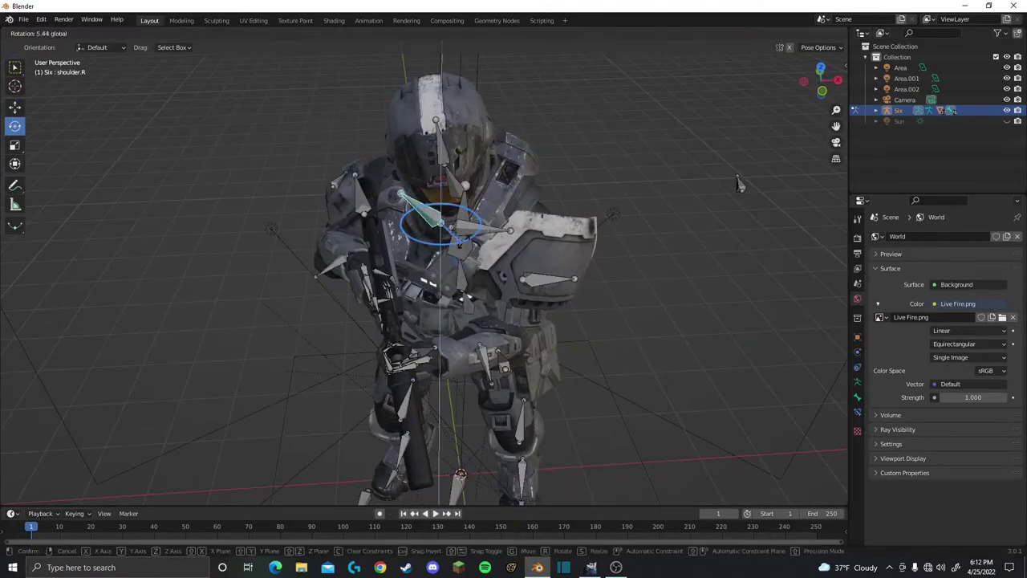
# Step: Rotate the right shoulder, right bicep armour and right forearm armour
pyautogui.click(739, 183)
pyautogui.moveTo(739, 183)
pyautogui.mouseDown(button='middle')
pyautogui.moveTo(753, 221)
pyautogui.moveTo(304, 268)
pyautogui.mouseUp(button='middle')
pyautogui.click(753, 220)
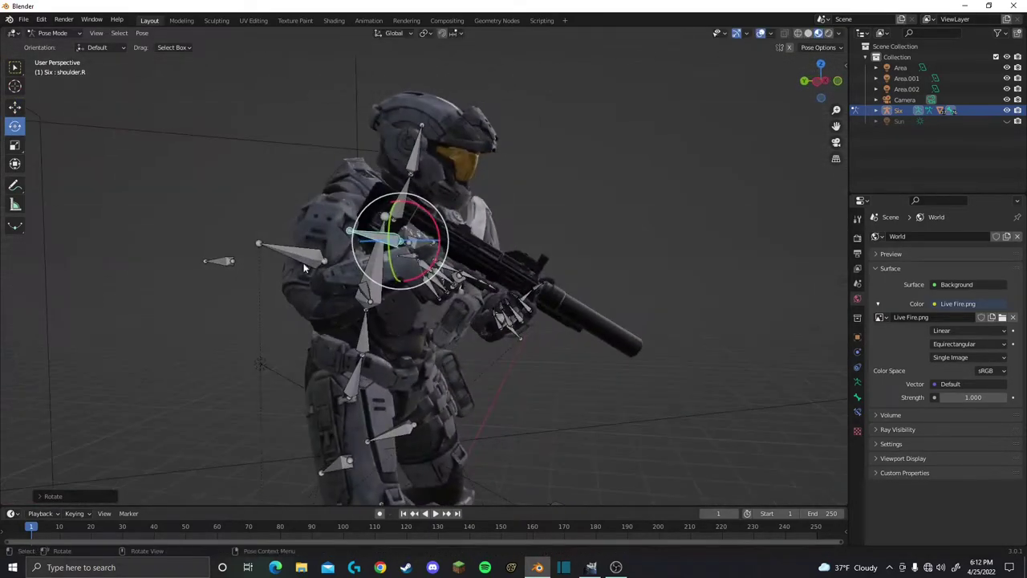
pyautogui.press('KP_0')
pyautogui.press('g')
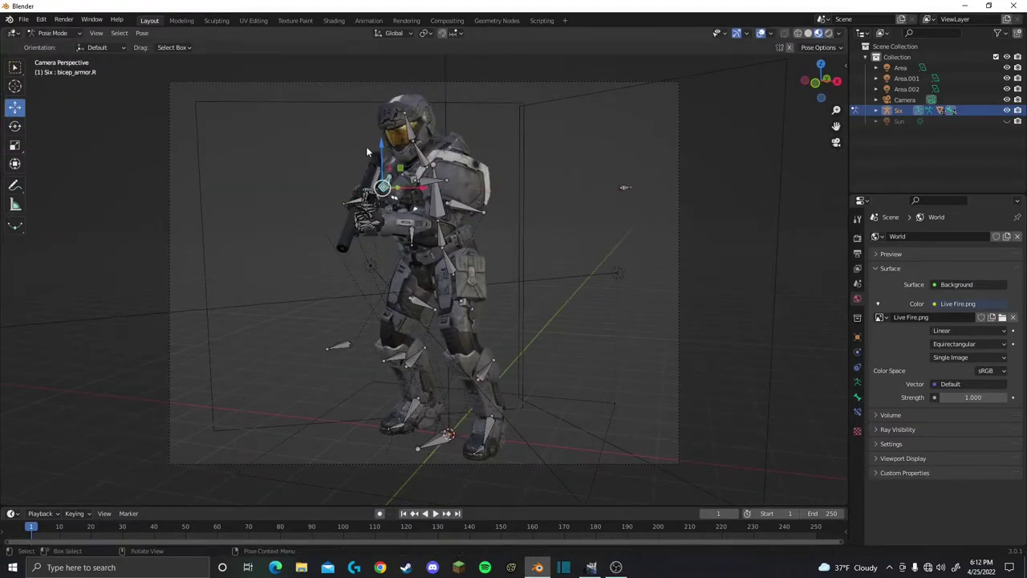
pyautogui.click(382, 143)
pyautogui.moveTo(383, 143); pyautogui.dragTo(14, 130, button='middle')
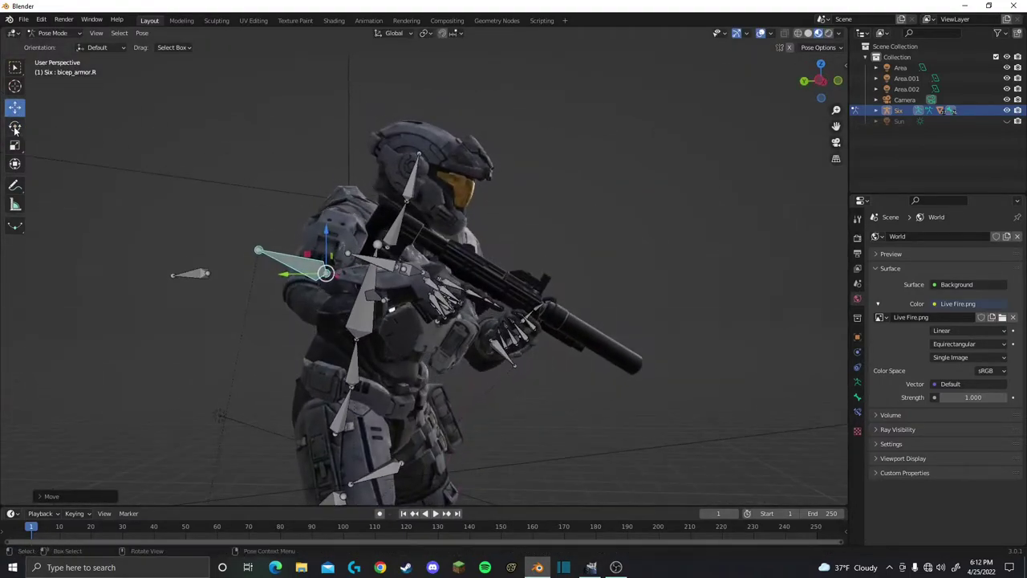
pyautogui.click(326, 273)
pyautogui.moveTo(326, 273); pyautogui.dragTo(335, 310, button='middle')
pyautogui.click(285, 287)
pyautogui.moveTo(383, 264); pyautogui.dragTo(449, 241, button='middle')
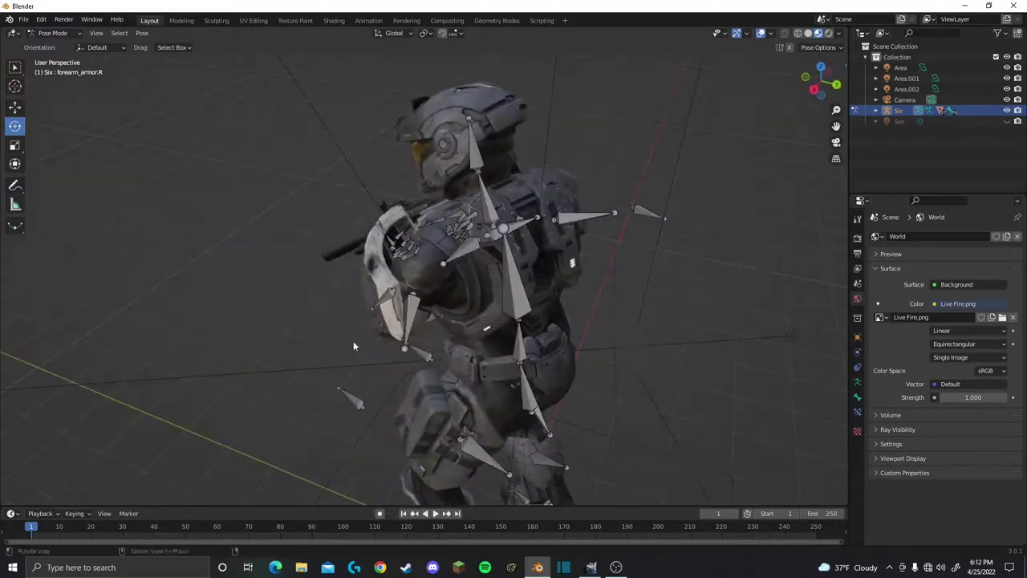
# Step: Rotate the left shoulder, then turn the whole figure slightly about its vertical axis
pyautogui.click(457, 233)
pyautogui.press('r')
pyautogui.click(706, 234)
pyautogui.moveTo(706, 234); pyautogui.dragTo(598, 210, button='middle')
pyautogui.press('r')
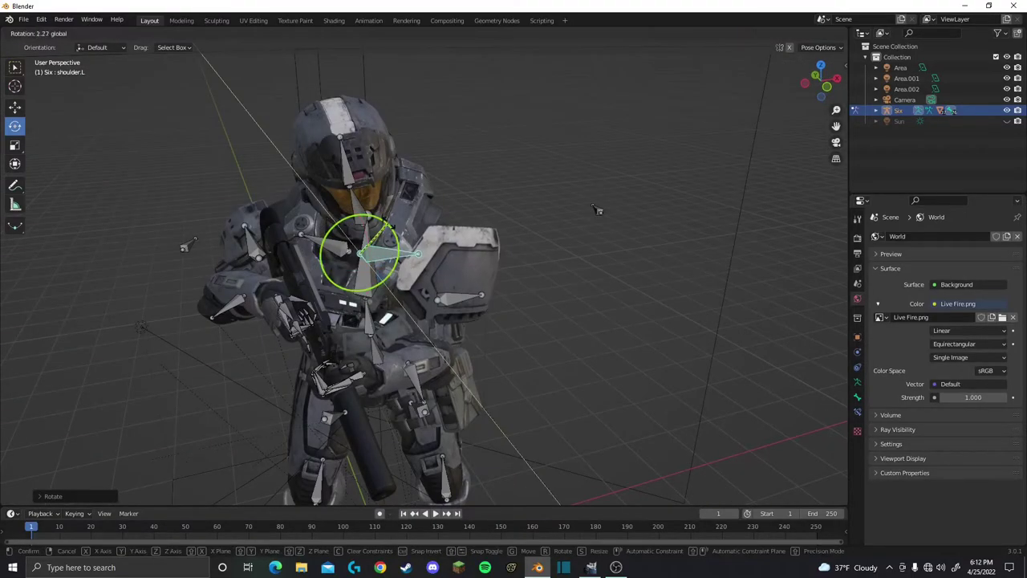
pyautogui.press('KP_0')
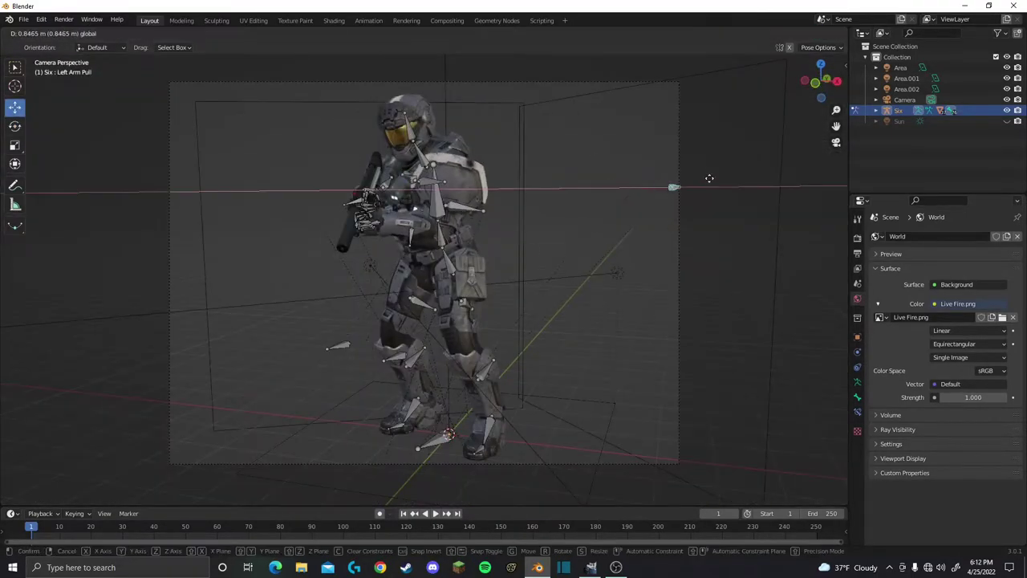
pyautogui.moveTo(465, 451); pyautogui.dragTo(468, 450)
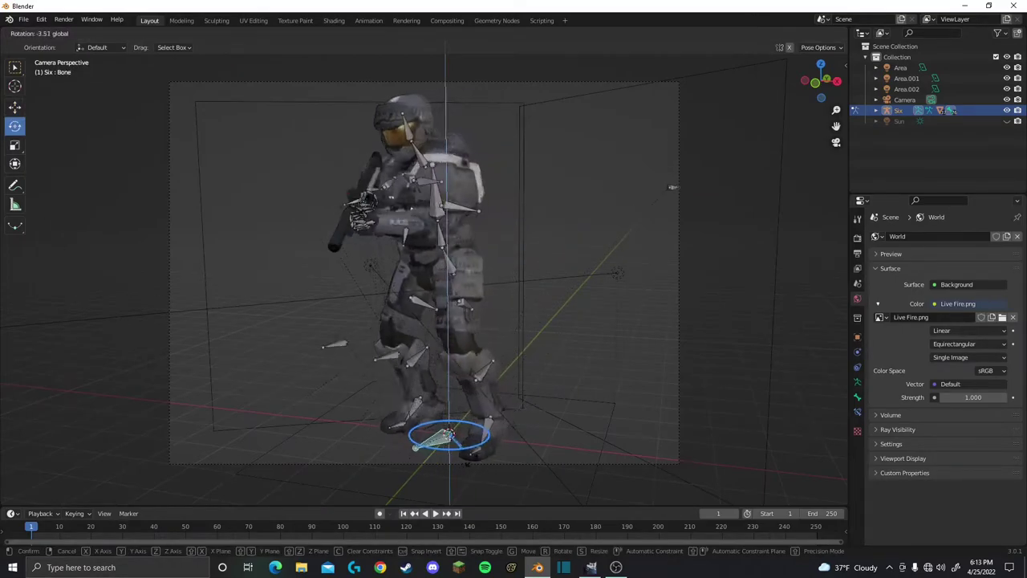
pyautogui.click(472, 320)
pyautogui.moveTo(472, 319); pyautogui.dragTo(321, 241, button='middle')
# Step: Re-tilt the head toward the SMG with a free trackball rotation
pyautogui.click(383, 201)
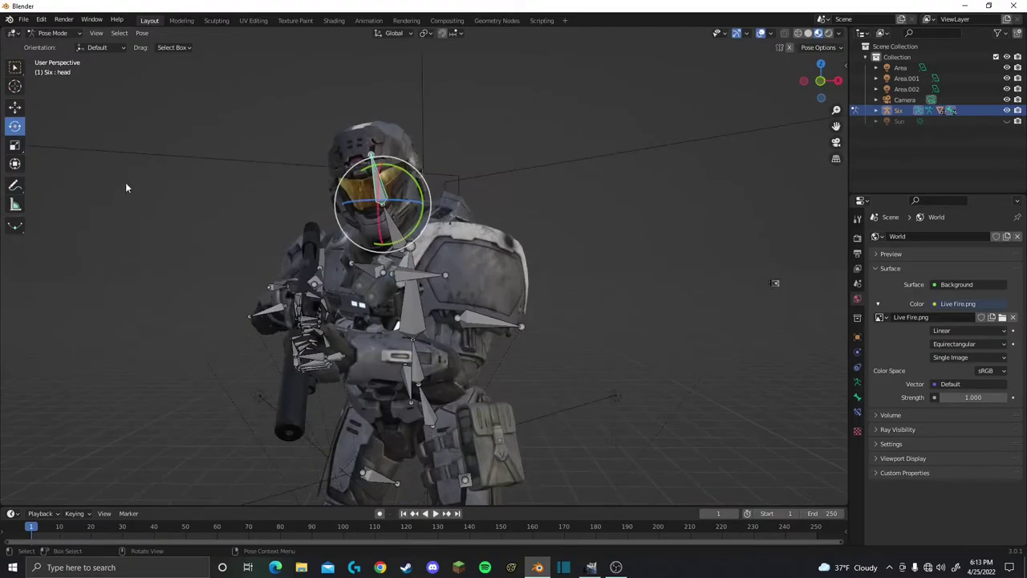
pyautogui.rightClick(418, 171)
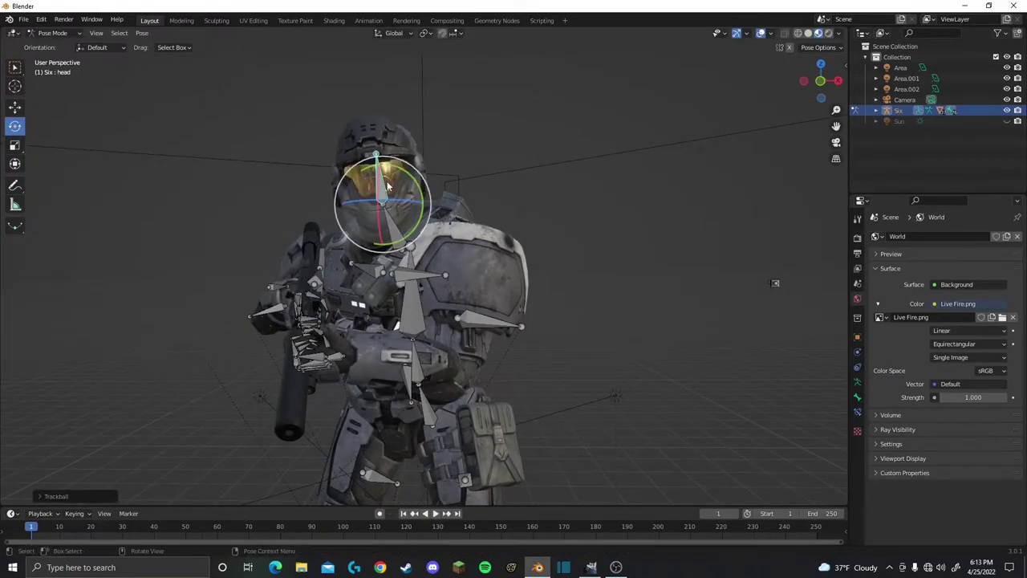
pyautogui.press('KP_0')
pyautogui.moveTo(410, 267)
pyautogui.mouseDown(button='middle')
pyautogui.moveTo(377, 241)
pyautogui.moveTo(401, 224)
pyautogui.mouseUp(button='middle')
pyautogui.click(401, 219)
pyautogui.moveTo(394, 241); pyautogui.dragTo(408, 215)
pyautogui.click(408, 210)
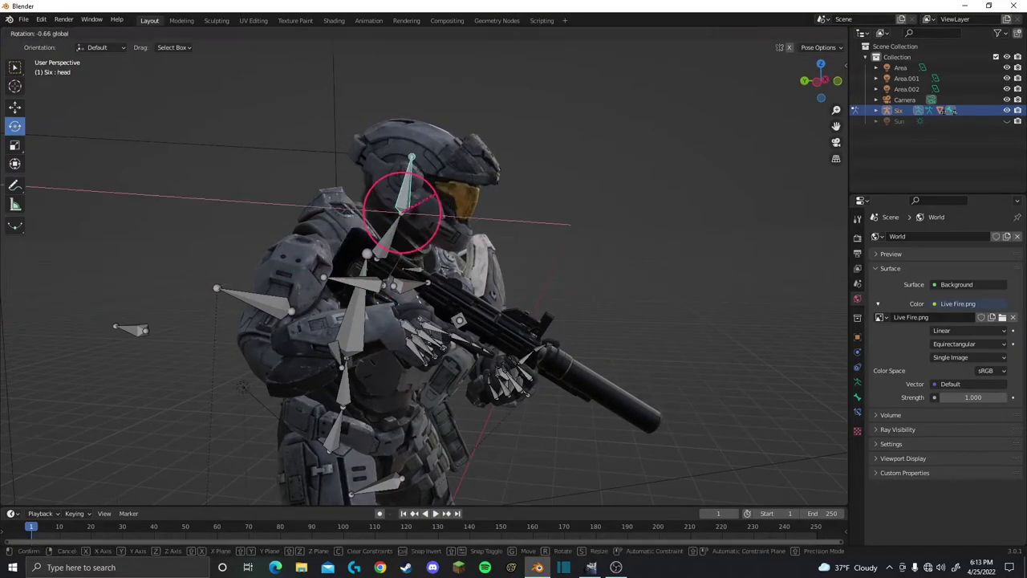
pyautogui.press('KP_0')
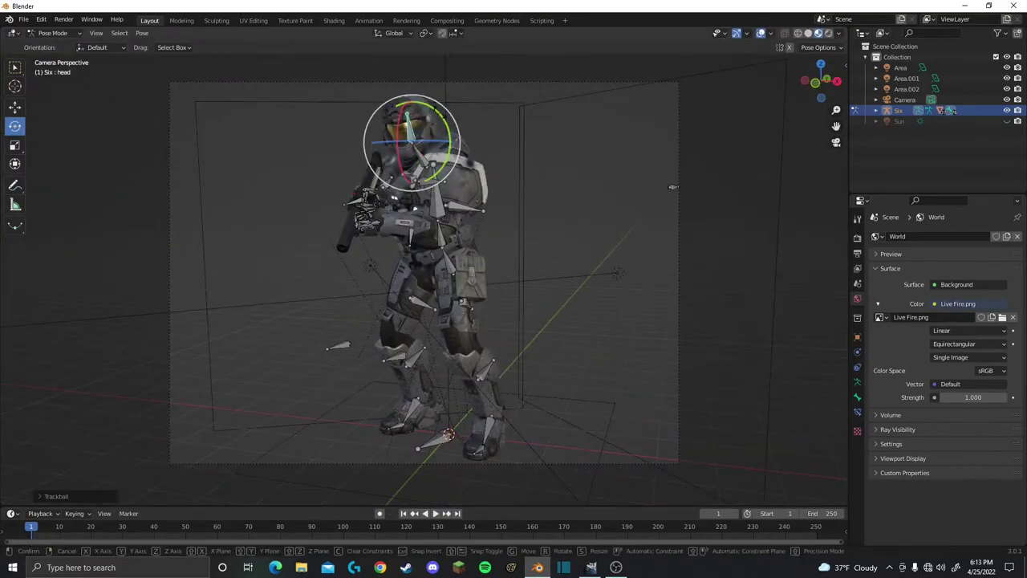
pyautogui.moveTo(411, 148); pyautogui.dragTo(417, 158)
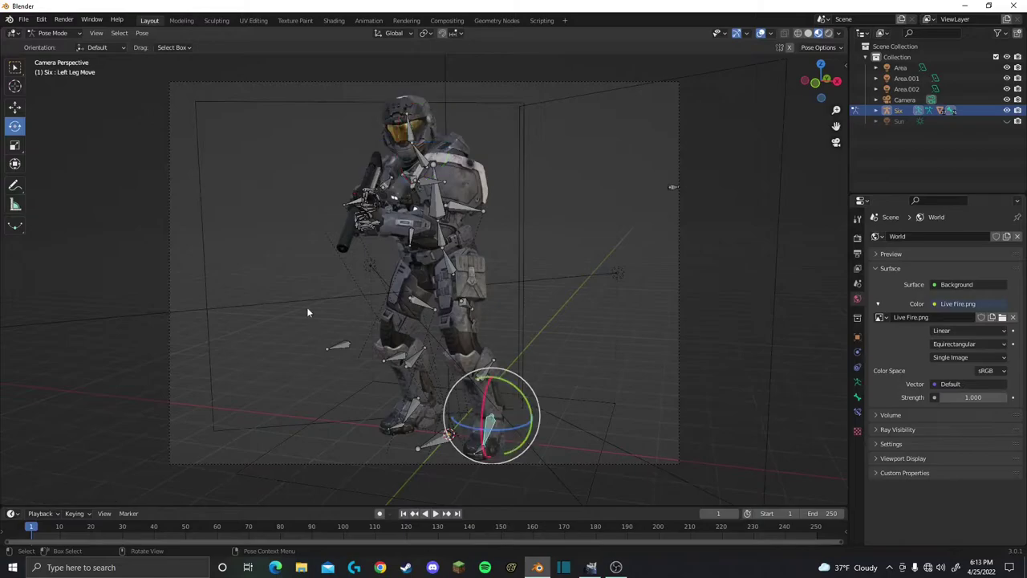
# Step: Move the Right Leg Pull bone along the X axis
pyautogui.press('w')
pyautogui.moveTo(306, 312)
pyautogui.mouseDown(button='middle')
pyautogui.moveTo(347, 268)
pyautogui.moveTo(366, 359)
pyautogui.moveTo(365, 337)
pyautogui.moveTo(489, 308)
pyautogui.mouseUp(button='middle')
pyautogui.scroll(4, 377, 267)
pyautogui.click(377, 353)
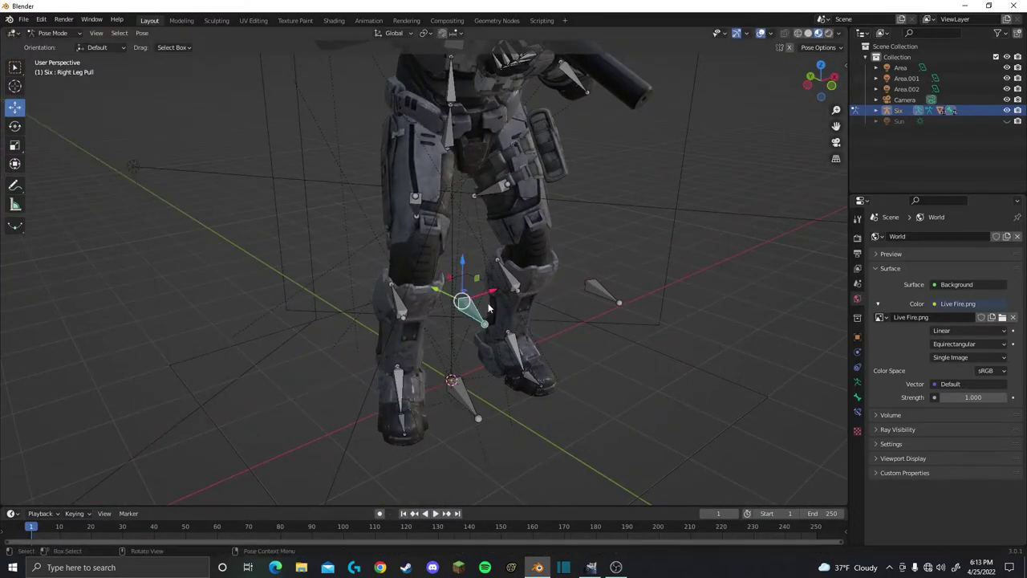
pyautogui.press('g')
pyautogui.press('x')
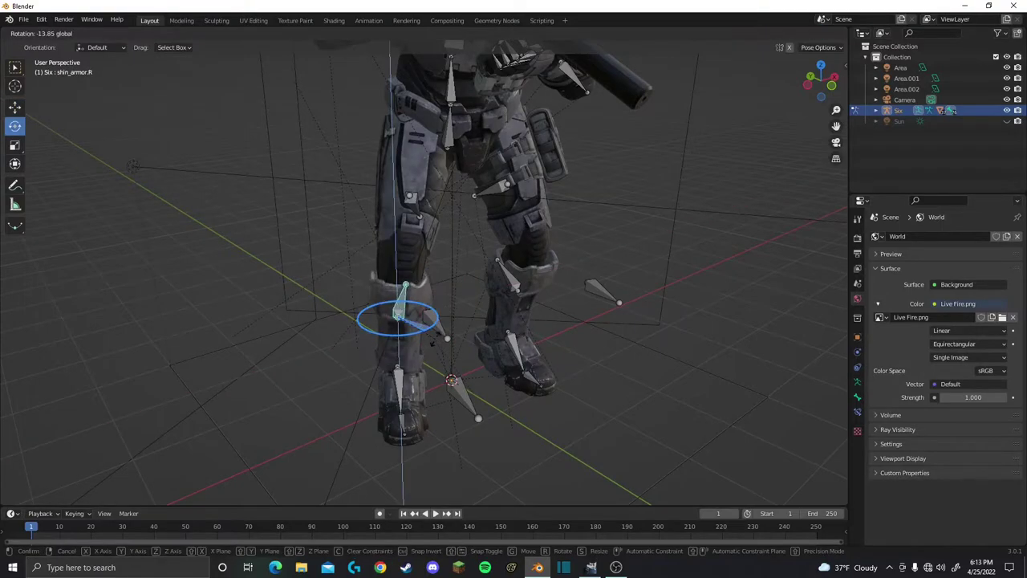
pyautogui.click(436, 341)
pyautogui.moveTo(437, 341); pyautogui.dragTo(434, 383, button='middle')
pyautogui.click(435, 384)
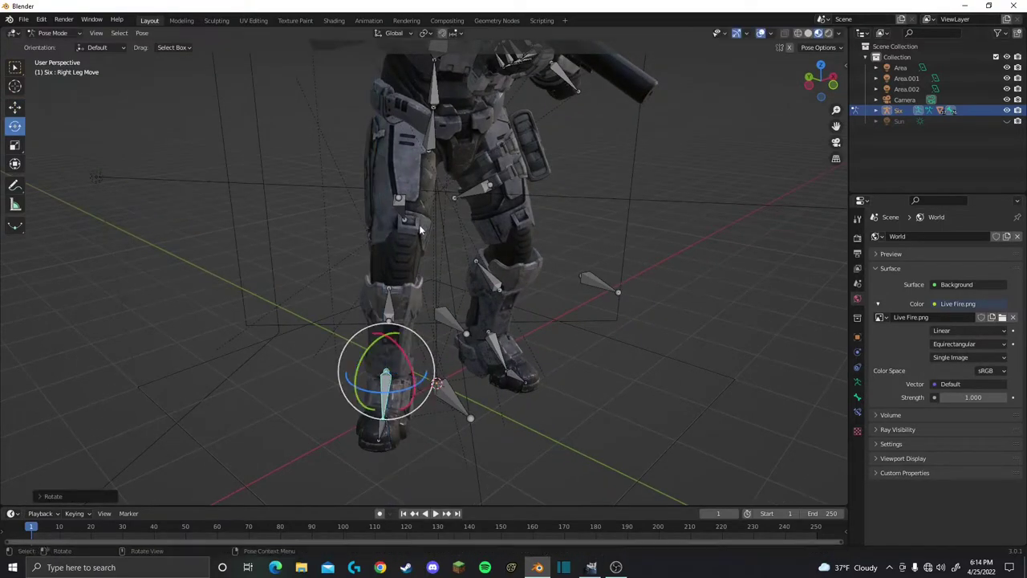
# Step: Angle the left shin armour and turn the Left Leg Move bone into a stride
pyautogui.click(401, 199)
pyautogui.moveTo(401, 199)
pyautogui.mouseDown(button='middle')
pyautogui.moveTo(502, 325)
pyautogui.moveTo(397, 310)
pyautogui.mouseUp(button='middle')
pyautogui.click(486, 357)
pyautogui.click(497, 321)
pyautogui.press('g')
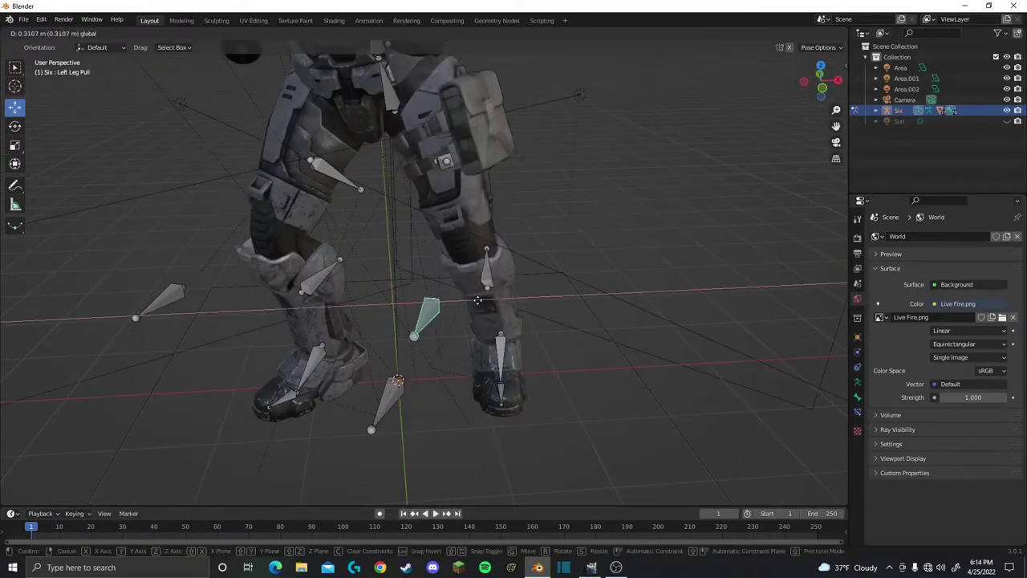
pyautogui.click(15, 126)
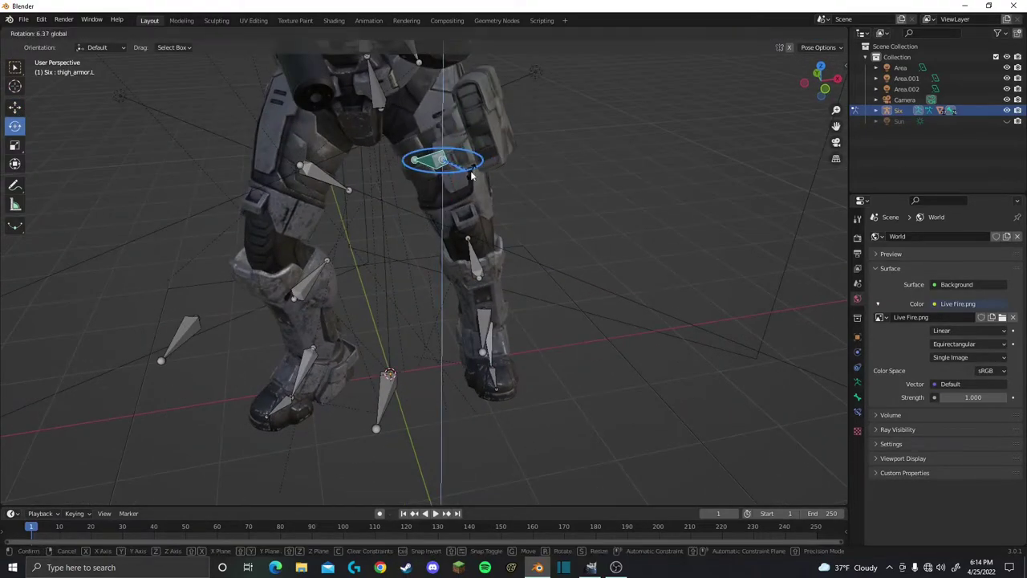
pyautogui.moveTo(450, 168); pyautogui.dragTo(522, 273, button='middle')
pyautogui.click(496, 272)
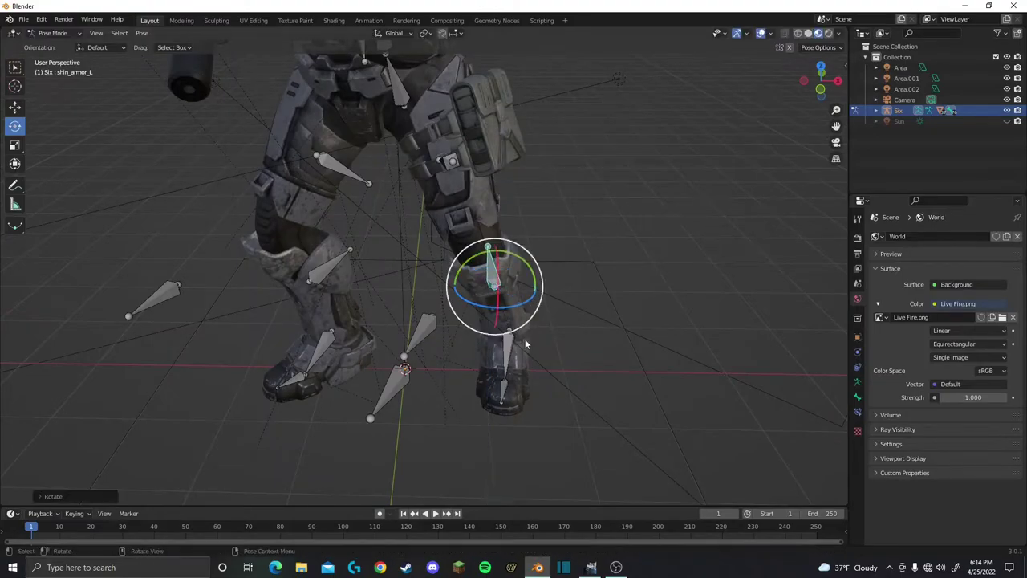
pyautogui.moveTo(526, 343); pyautogui.dragTo(514, 353, button='middle')
pyautogui.click(509, 357)
pyautogui.moveTo(554, 342); pyautogui.dragTo(545, 354)
pyautogui.moveTo(545, 354); pyautogui.dragTo(456, 297, button='middle')
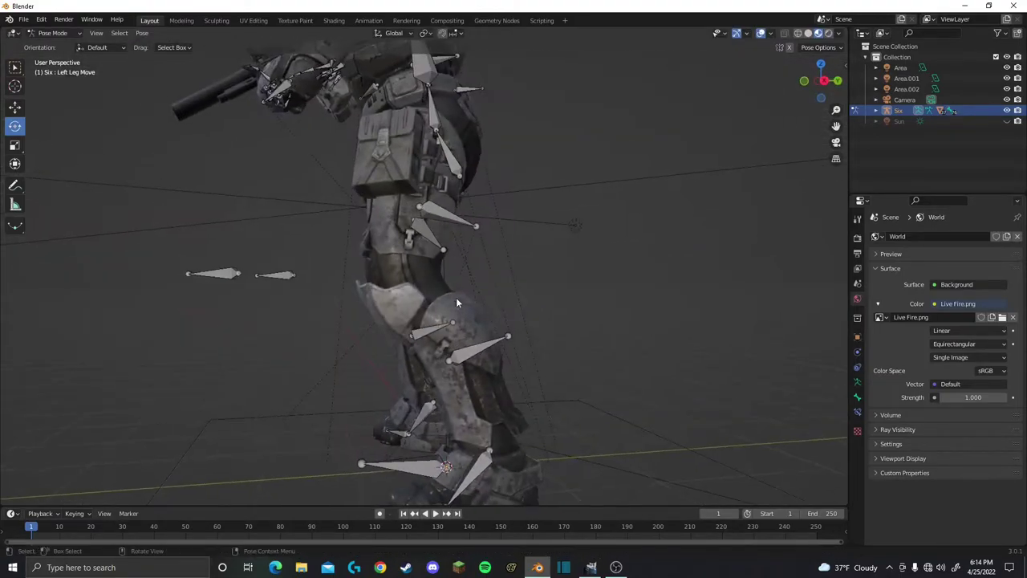
# Step: Turn the whole rig slightly using its root bone
pyautogui.press('KP_0')
pyautogui.click(438, 437)
pyautogui.moveTo(481, 429)
pyautogui.mouseDown()
pyautogui.moveTo(466, 445)
pyautogui.moveTo(489, 454)
pyautogui.moveTo(506, 342)
pyautogui.mouseUp()
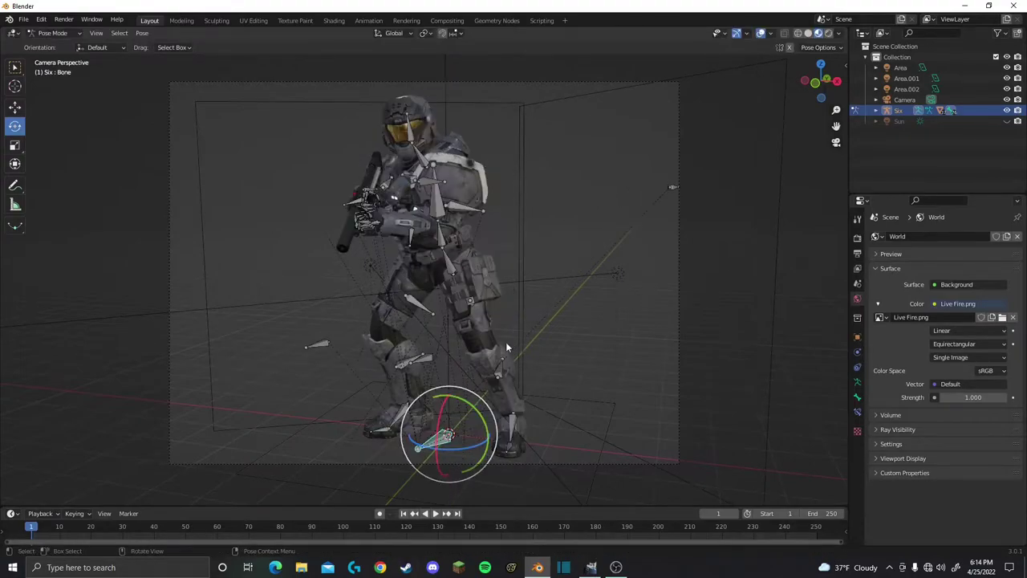
pyautogui.moveTo(505, 342)
pyautogui.mouseDown(button='middle')
pyautogui.moveTo(466, 239)
pyautogui.moveTo(490, 332)
pyautogui.mouseUp(button='middle')
# Step: Rotate the right shoulder lower and check the pose through the scene camera
pyautogui.click(425, 276)
pyautogui.moveTo(425, 277)
pyautogui.mouseDown(button='middle')
pyautogui.moveTo(420, 224)
pyautogui.moveTo(459, 268)
pyautogui.moveTo(325, 255)
pyautogui.mouseUp(button='middle')
pyautogui.press('KP_0')
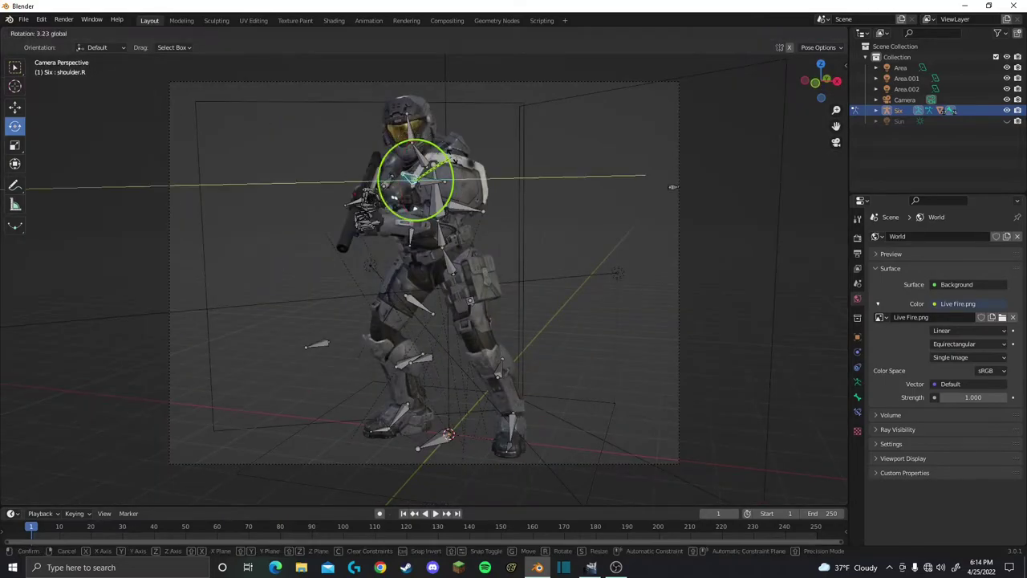
pyautogui.moveTo(440, 305); pyautogui.dragTo(447, 269, button='middle')
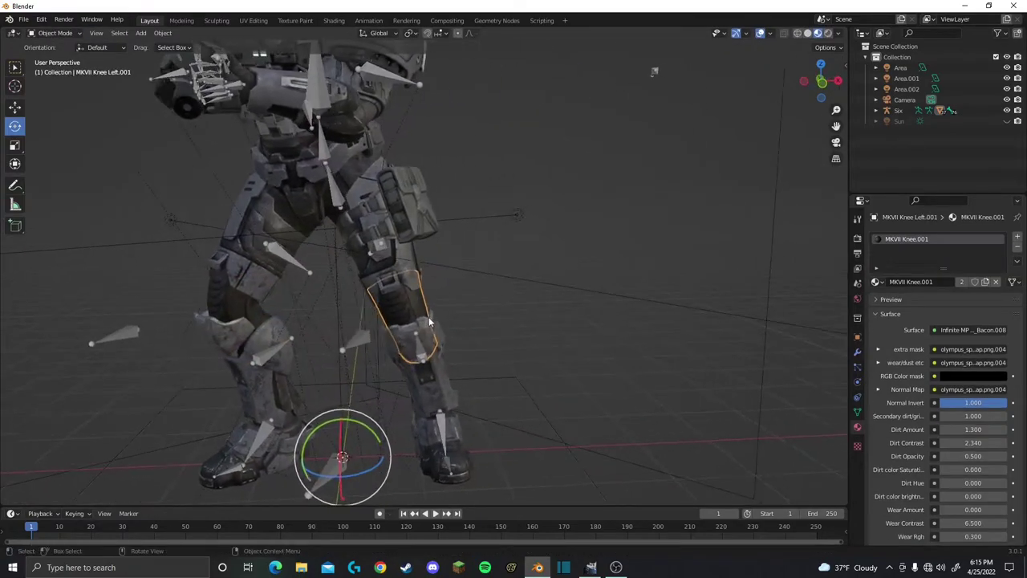
# Step: Leave mesh editing and rotate the hips and chest bones toward the SMG
pyautogui.press('Tab')
pyautogui.moveTo(425, 307)
pyautogui.mouseDown(button='middle')
pyautogui.moveTo(350, 271)
pyautogui.moveTo(305, 323)
pyautogui.moveTo(399, 345)
pyautogui.moveTo(437, 368)
pyautogui.mouseUp(button='middle')
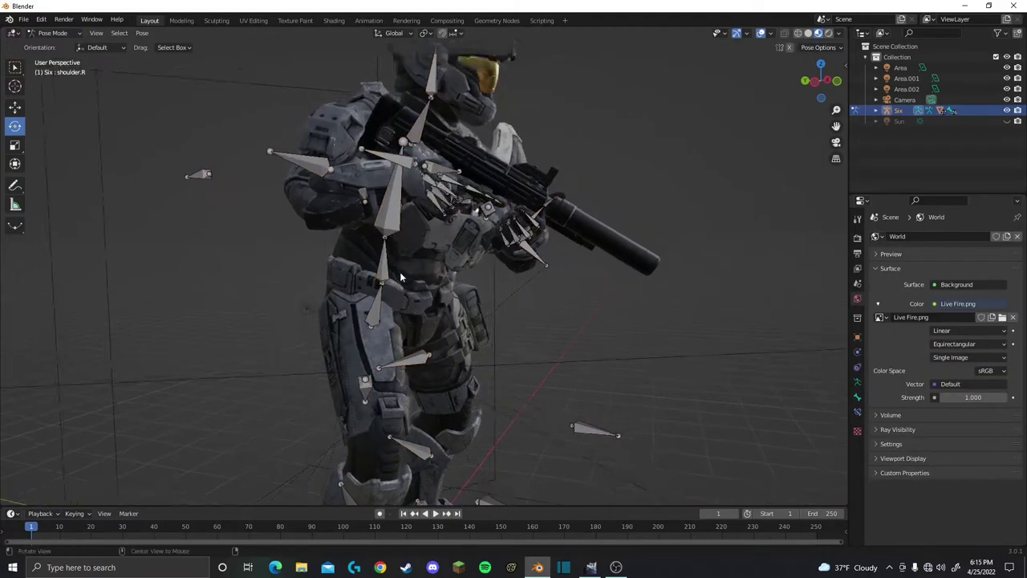
pyautogui.click(377, 206)
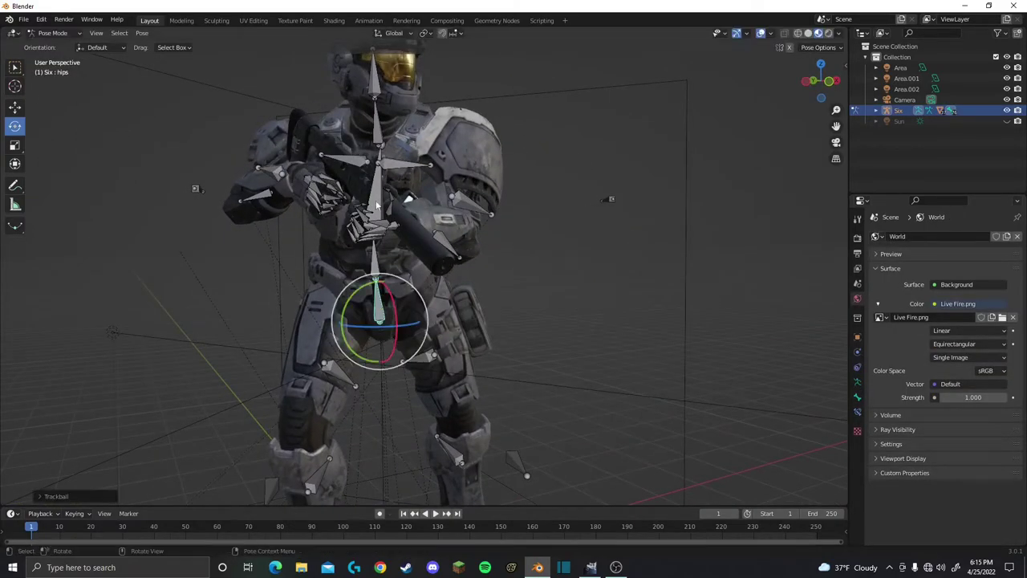
pyautogui.press('r')
pyautogui.press('r')
pyautogui.press('KP_0')
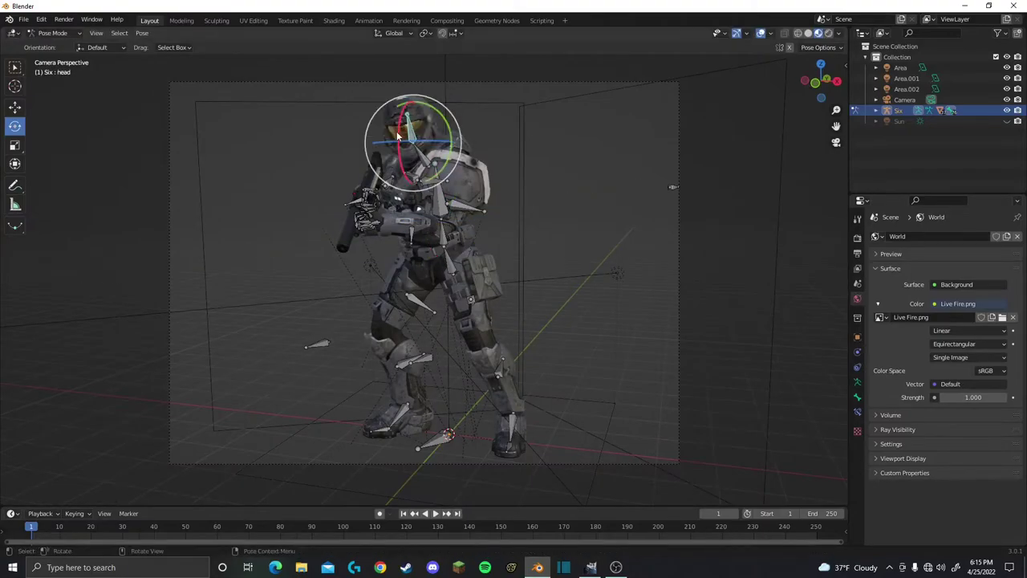
# Step: Tilt the neck bone and turn the head bone toward the SMG
pyautogui.moveTo(398, 136); pyautogui.dragTo(449, 160, button='middle')
pyautogui.click(402, 209)
pyautogui.moveTo(433, 233); pyautogui.dragTo(418, 241)
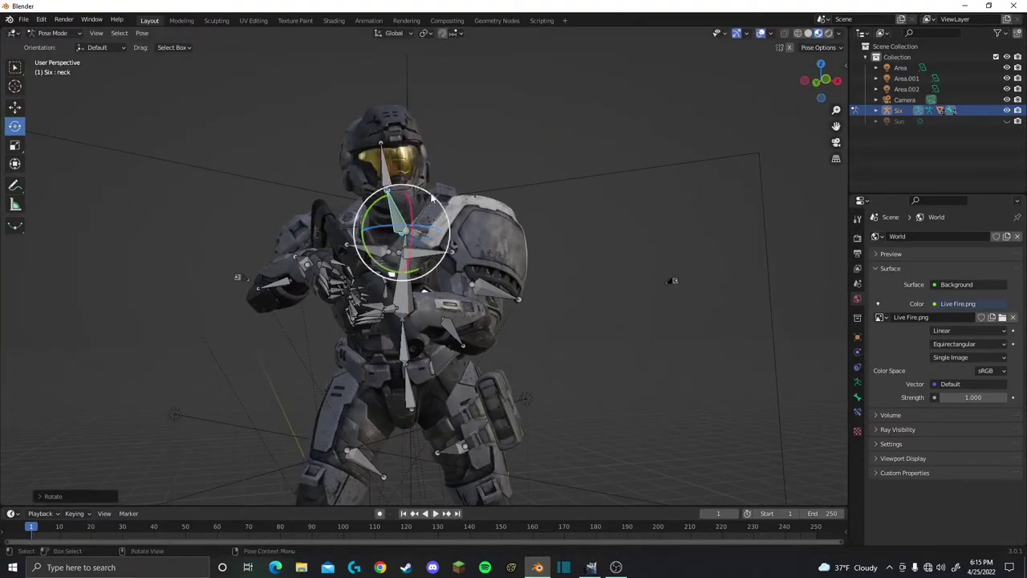
pyautogui.click(386, 161)
pyautogui.moveTo(439, 189); pyautogui.dragTo(443, 295)
pyautogui.click(399, 201)
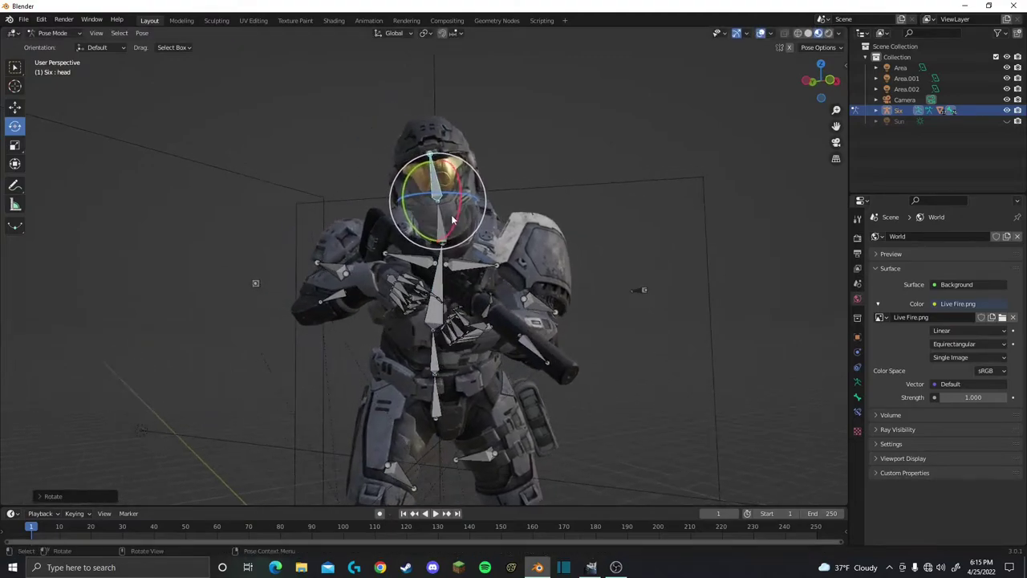
pyautogui.moveTo(482, 208); pyautogui.dragTo(485, 233)
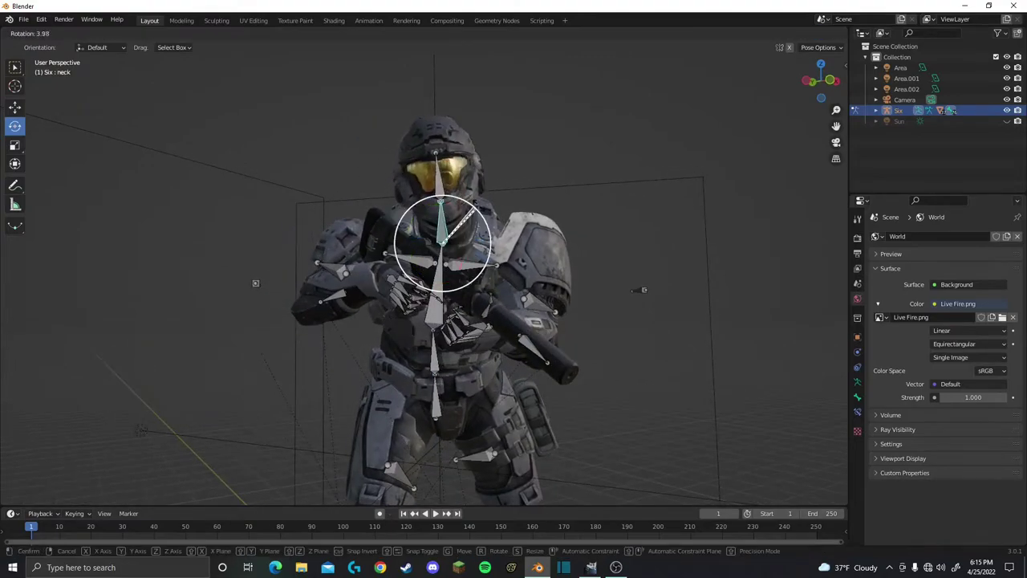
pyautogui.click(463, 173)
# Step: Re-angle the neck and freely rotate the head, checking the pose through the camera
pyautogui.moveTo(463, 172); pyautogui.dragTo(416, 240, button='middle')
pyautogui.press('KP_0')
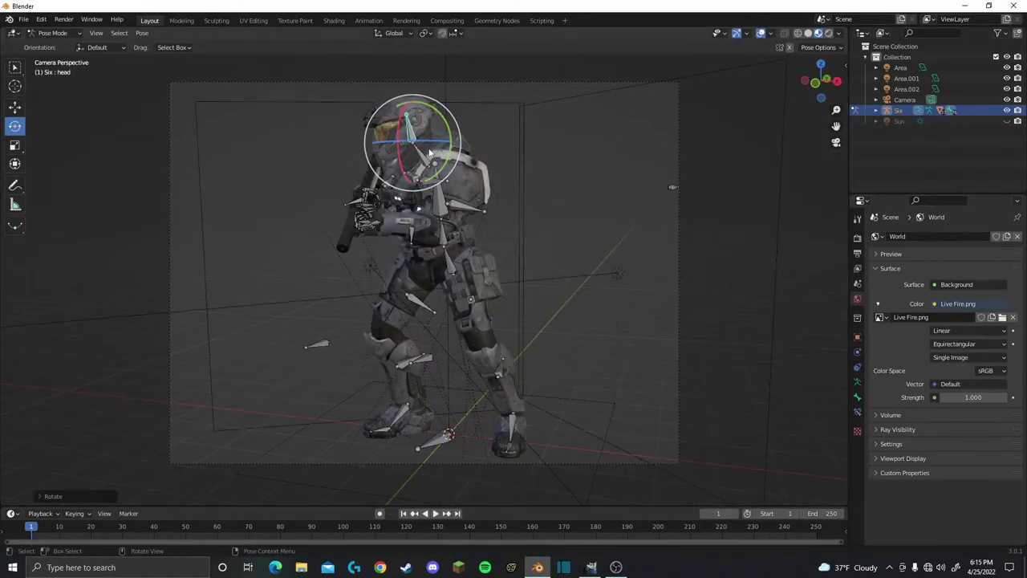
pyautogui.click(441, 129)
pyautogui.moveTo(415, 147); pyautogui.dragTo(217, 314, button='middle')
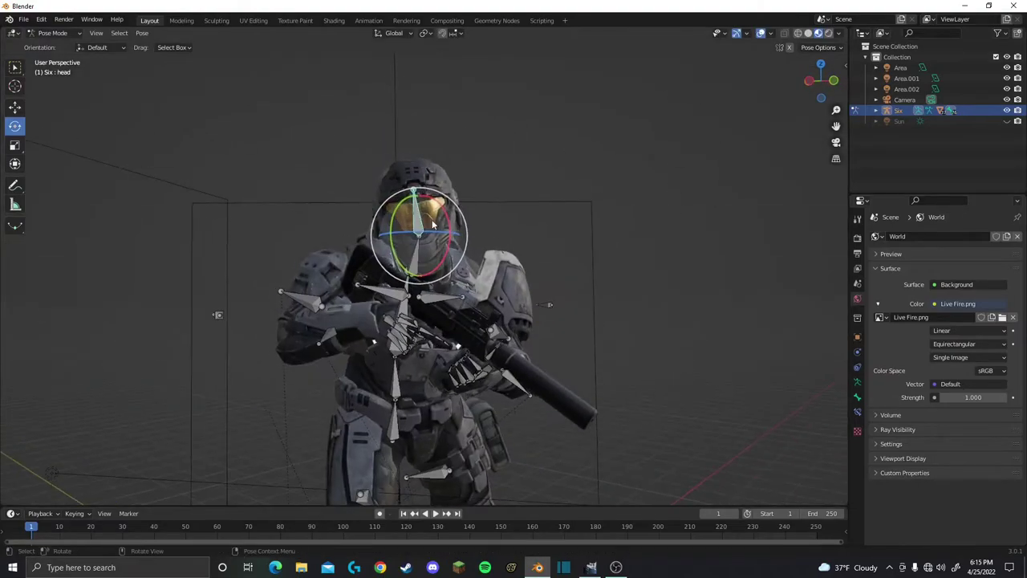
pyautogui.press('r')
pyautogui.press('r')
pyautogui.click(487, 180)
pyautogui.press('KP_0')
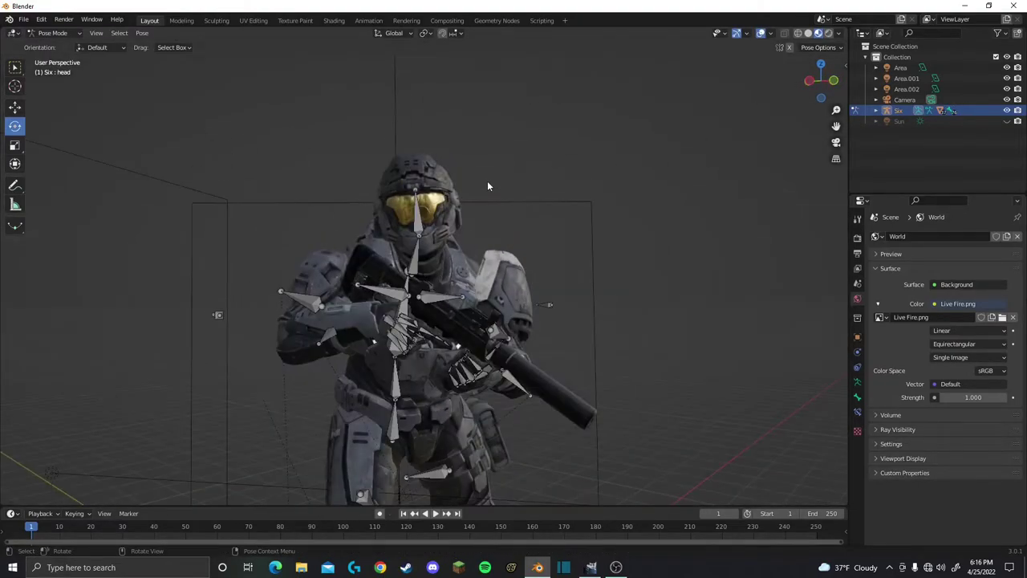
pyautogui.moveTo(487, 181); pyautogui.dragTo(440, 433, button='middle')
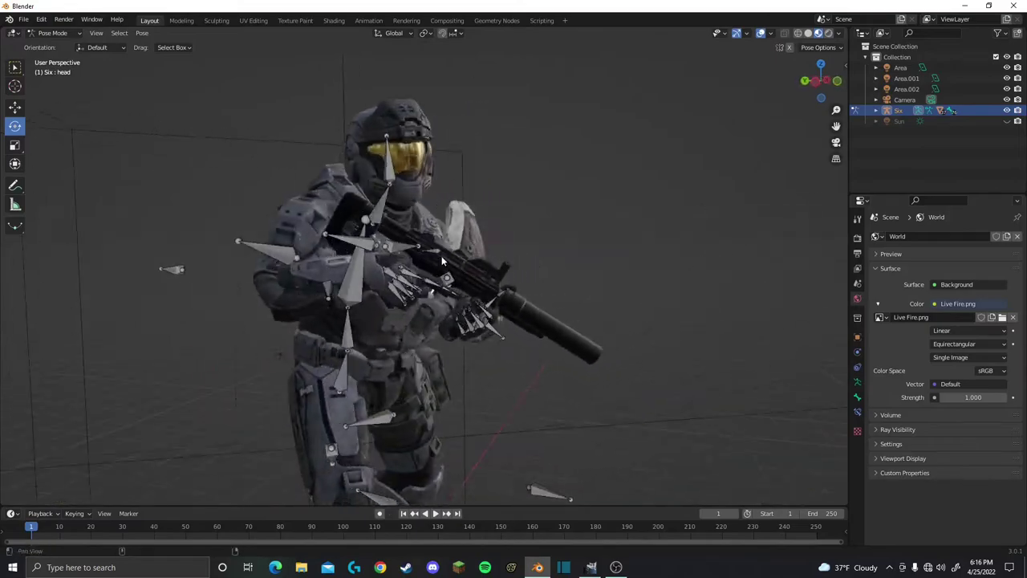
pyautogui.press('KP_0')
# Step: Try turning the root bone, then cancel to keep the side-facing stance
pyautogui.click(440, 433)
pyautogui.press('r')
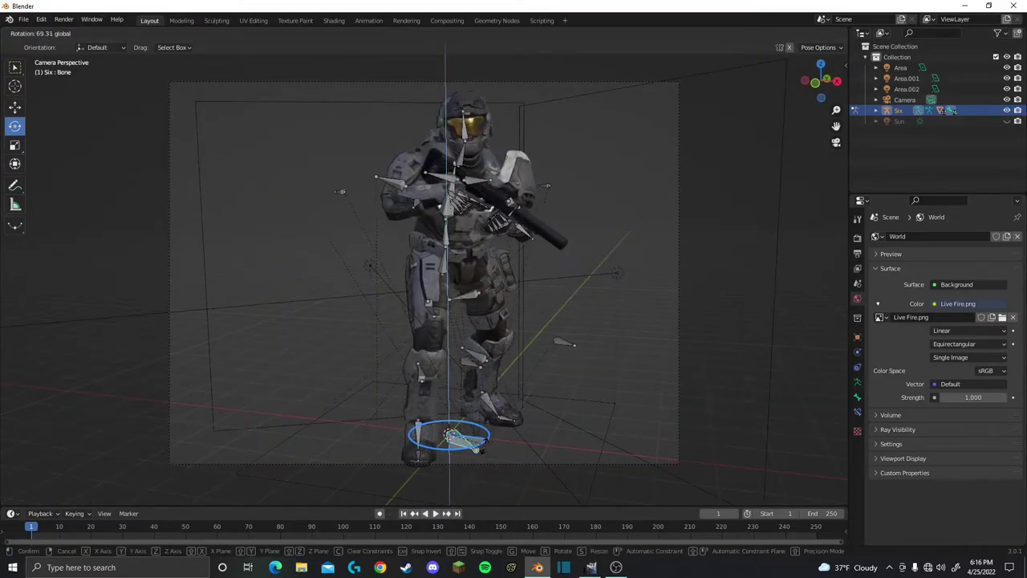
pyautogui.rightClick(480, 448)
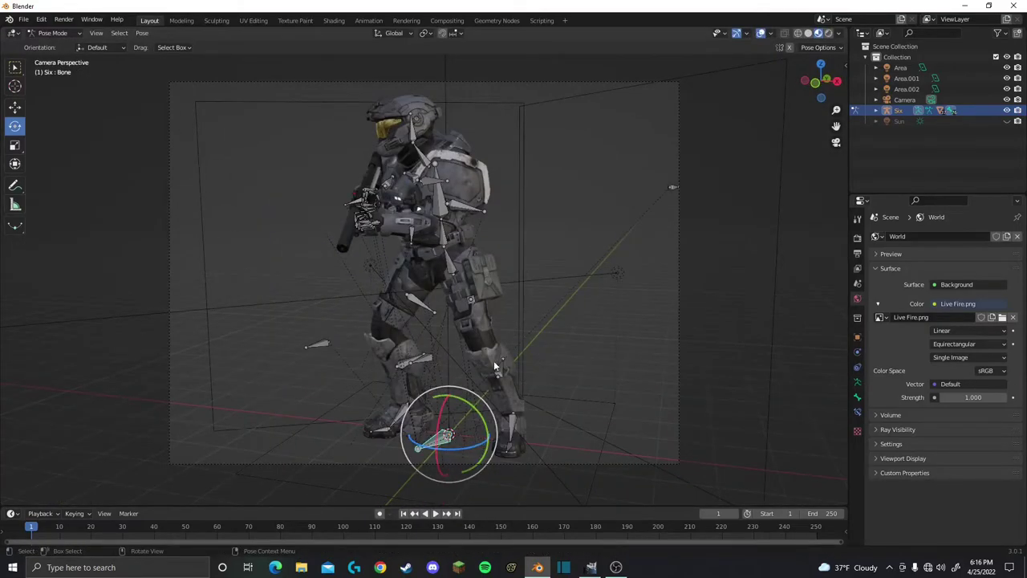
pyautogui.scroll(5, 493, 360)
# Step: Bend the left thumb's three joints (thumb.01.L–thumb.03.L) to curl around the SMG grip
pyautogui.moveTo(494, 360)
pyautogui.mouseDown(button='middle')
pyautogui.moveTo(477, 320)
pyautogui.moveTo(409, 331)
pyautogui.moveTo(466, 298)
pyautogui.mouseUp(button='middle')
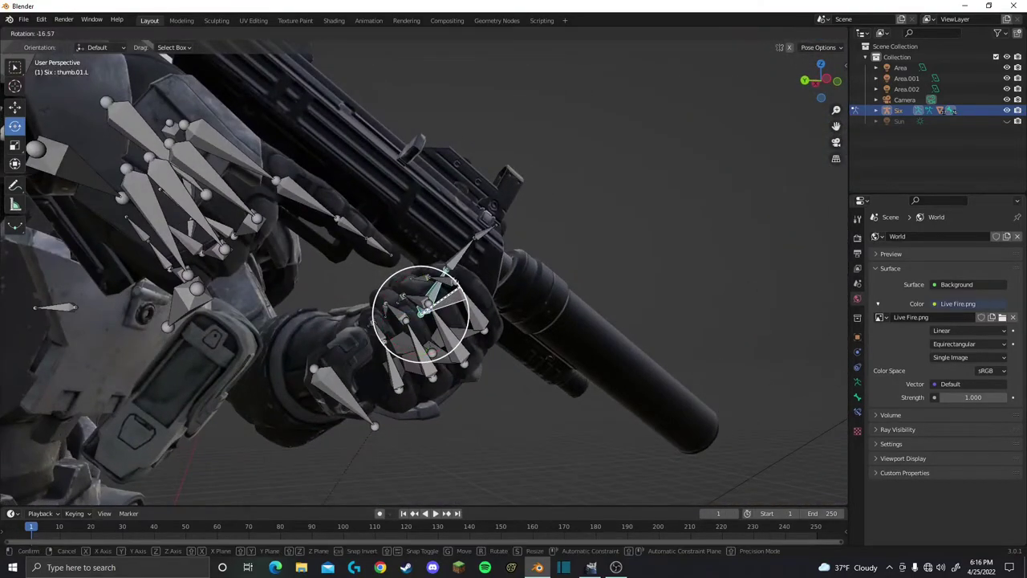
pyautogui.press('r')
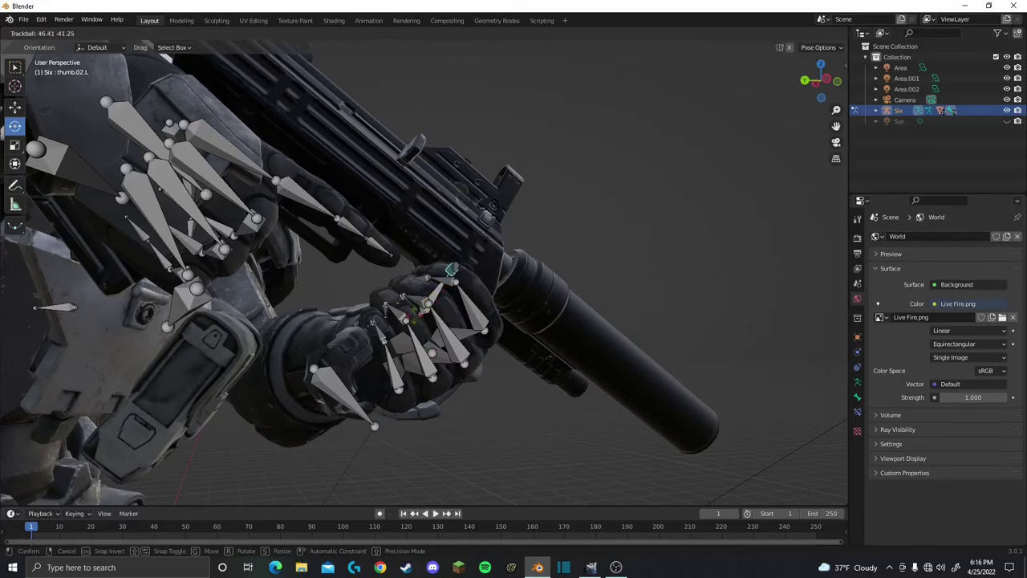
pyautogui.moveTo(496, 255); pyautogui.dragTo(465, 268)
pyautogui.click(450, 281)
pyautogui.click(422, 293)
pyautogui.moveTo(421, 293)
pyautogui.mouseDown(button='middle')
pyautogui.moveTo(361, 298)
pyautogui.moveTo(413, 299)
pyautogui.moveTo(425, 324)
pyautogui.moveTo(577, 327)
pyautogui.moveTo(498, 329)
pyautogui.moveTo(449, 305)
pyautogui.moveTo(489, 297)
pyautogui.moveTo(456, 287)
pyautogui.moveTo(506, 319)
pyautogui.moveTo(561, 321)
pyautogui.mouseUp(button='middle')
pyautogui.click(486, 294)
pyautogui.click(481, 293)
# Step: Hide the armature bones in the viewport overlays to show the posed Spartan
pyautogui.click(1018, 111)
pyautogui.moveTo(497, 305)
pyautogui.mouseDown(button='middle')
pyautogui.moveTo(552, 302)
pyautogui.moveTo(460, 323)
pyautogui.moveTo(482, 397)
pyautogui.moveTo(465, 376)
pyautogui.mouseUp(button='middle')
pyautogui.click(1018, 111)
pyautogui.moveTo(481, 321)
pyautogui.mouseDown(button='middle')
pyautogui.moveTo(497, 305)
pyautogui.moveTo(415, 307)
pyautogui.mouseUp(button='middle')
pyautogui.click(1018, 110)
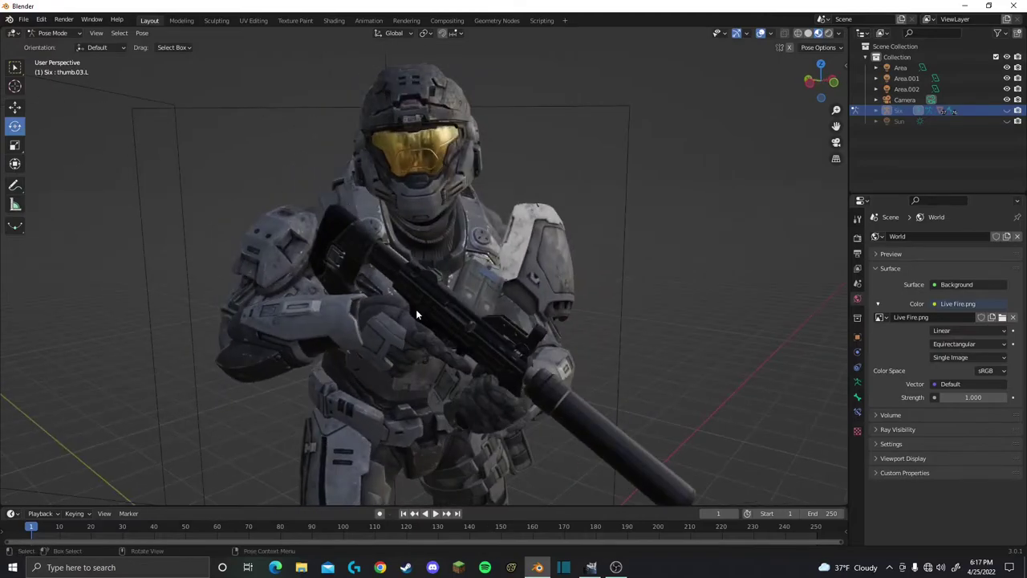
# Step: Move the Right Arm Move control bone to raise the right arm
pyautogui.press('KP_0')
pyautogui.moveTo(443, 257); pyautogui.dragTo(369, 294, button='middle')
pyautogui.click(409, 357)
pyautogui.press('g')
pyautogui.click(422, 359)
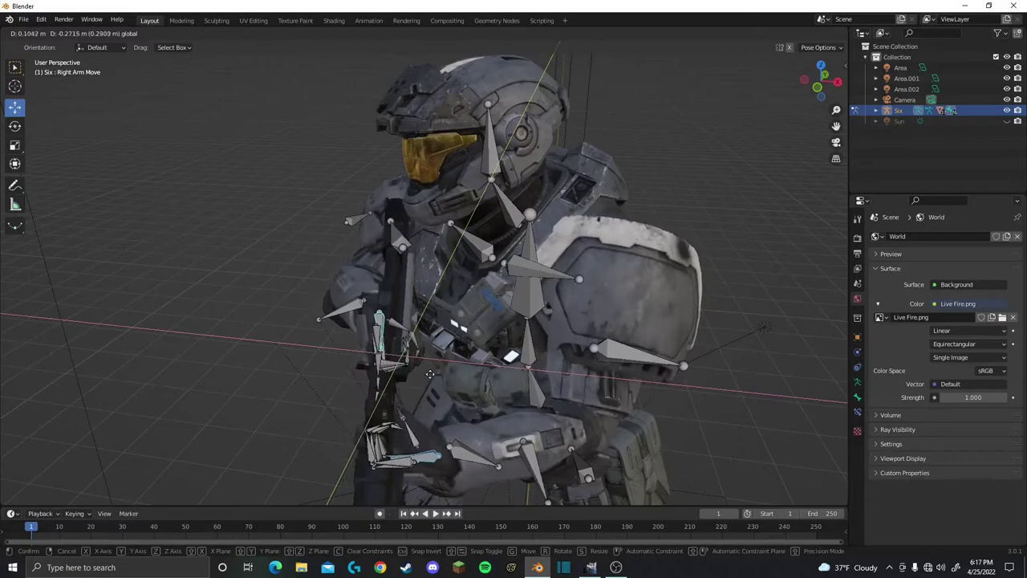
# Step: Rotate and raise the right arm bone, then rotate the shoulder.R bone
pyautogui.press('KP_0')
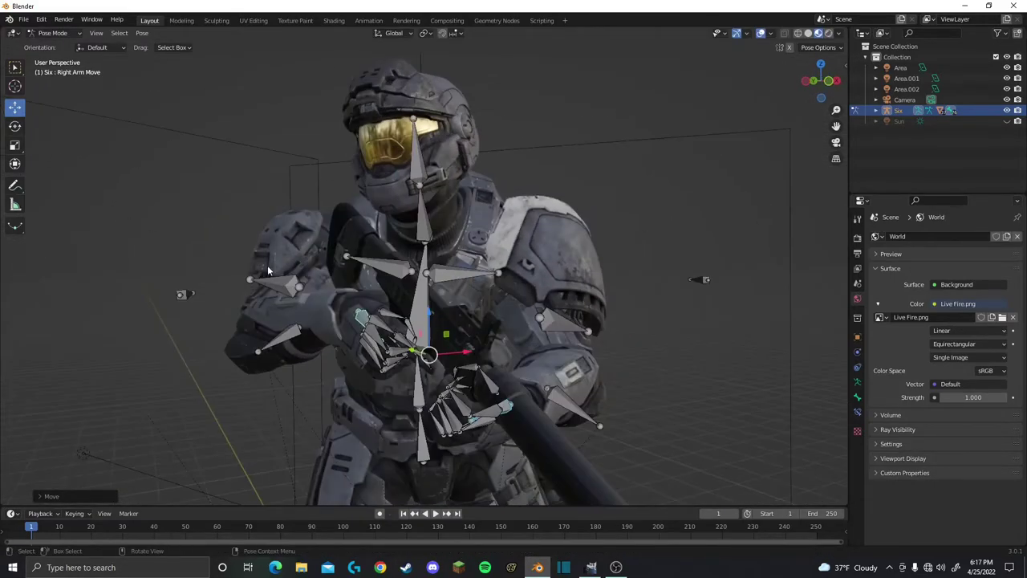
pyautogui.click(15, 126)
pyautogui.moveTo(401, 183); pyautogui.dragTo(673, 187)
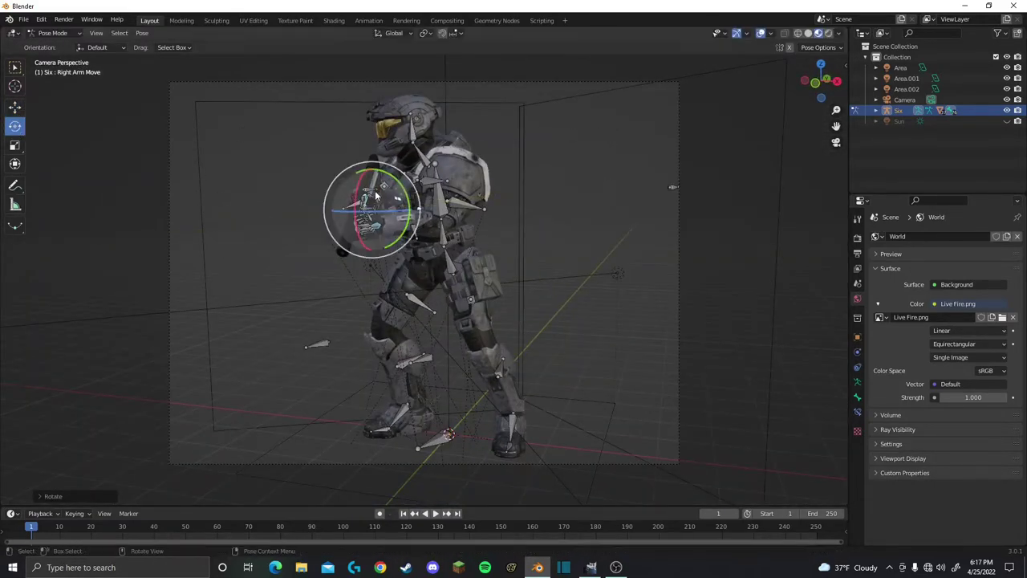
pyautogui.click(15, 107)
pyautogui.moveTo(376, 175); pyautogui.dragTo(672, 187)
pyautogui.click(409, 174)
pyautogui.click(15, 126)
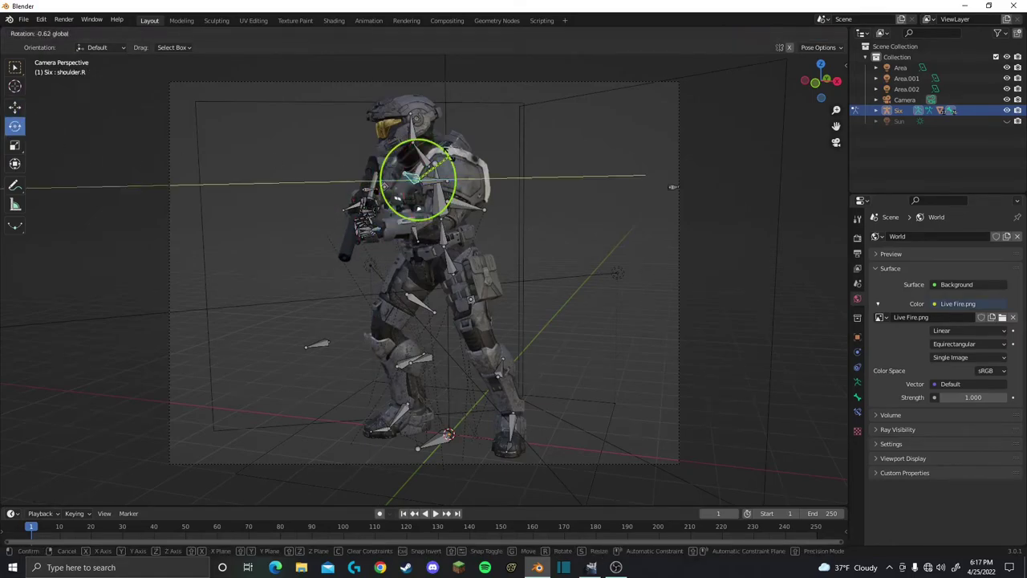
pyautogui.click(673, 187)
# Step: Raise the Right Arm Pull bone vertically along Z
pyautogui.scroll(4, 417, 241)
pyautogui.moveTo(417, 241); pyautogui.dragTo(45, 136, button='middle')
pyautogui.moveTo(274, 257); pyautogui.dragTo(265, 301, button='middle')
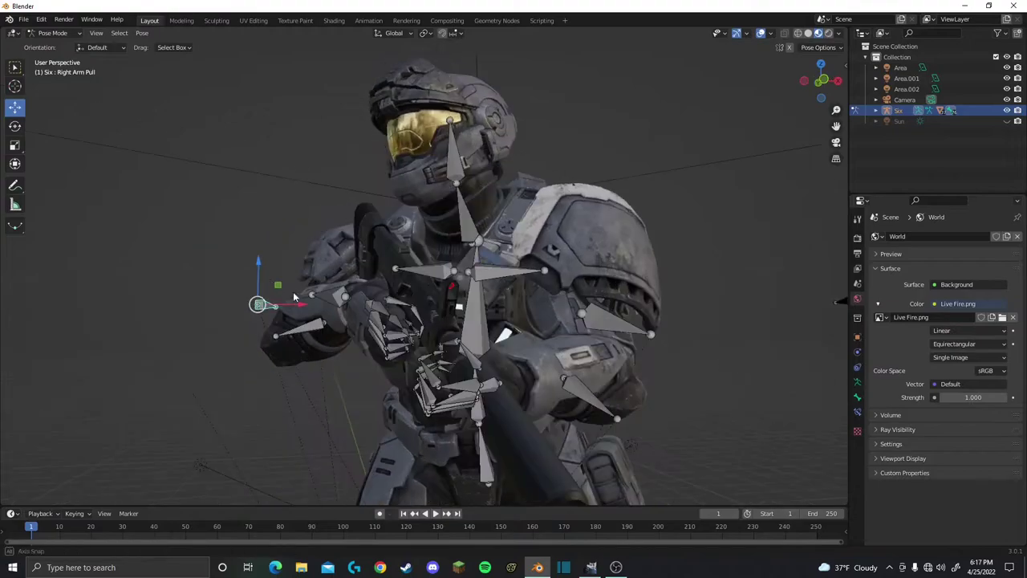
pyautogui.moveTo(265, 301); pyautogui.dragTo(264, 241)
pyautogui.press('KP_0')
pyautogui.click(361, 147)
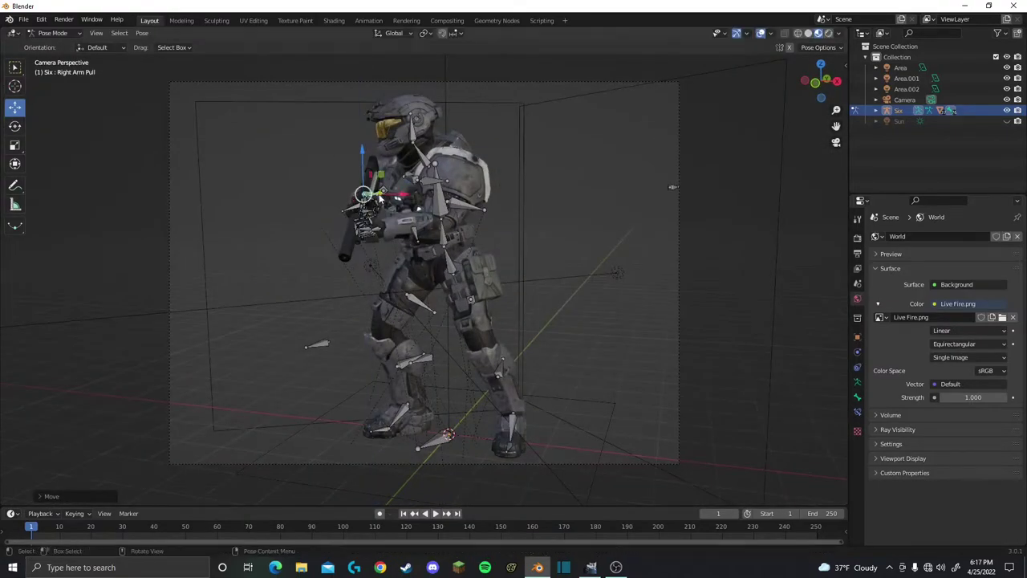
pyautogui.hotkey('ctrl', 'z')
# Step: Rotate the rig's root bone 60 degrees around Z to face the camera
pyautogui.moveTo(587, 151)
pyautogui.mouseDown(button='middle')
pyautogui.moveTo(519, 189)
pyautogui.moveTo(603, 255)
pyautogui.mouseUp(button='middle')
pyautogui.scroll(-5, 446, 242)
pyautogui.press('KP_0')
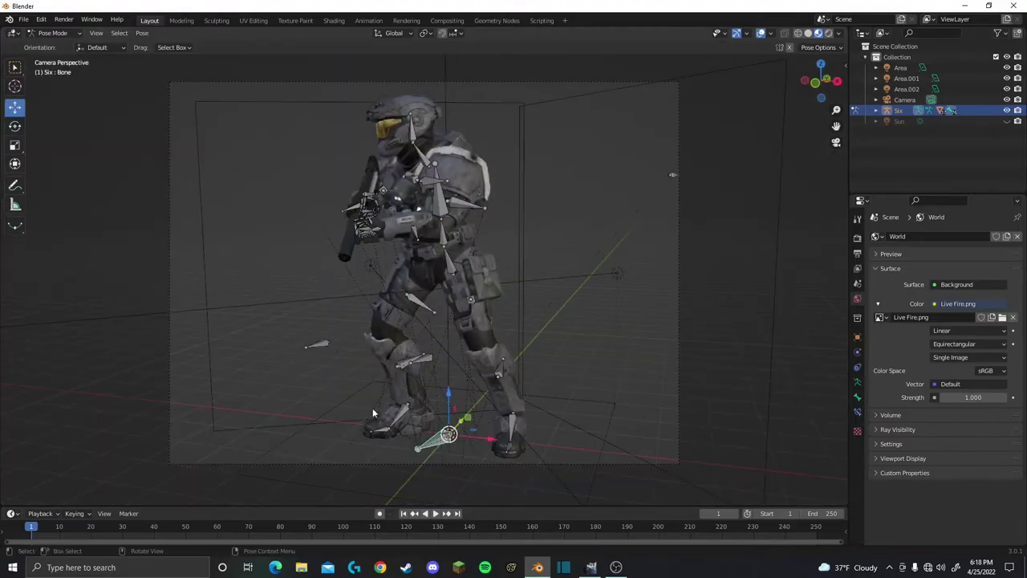
pyautogui.moveTo(449, 458)
pyautogui.mouseDown()
pyautogui.moveTo(514, 461)
pyautogui.moveTo(476, 450)
pyautogui.moveTo(511, 386)
pyautogui.moveTo(517, 390)
pyautogui.mouseUp()
# Step: Rotate the shoulder.R bone about 4 degrees
pyautogui.press('d')
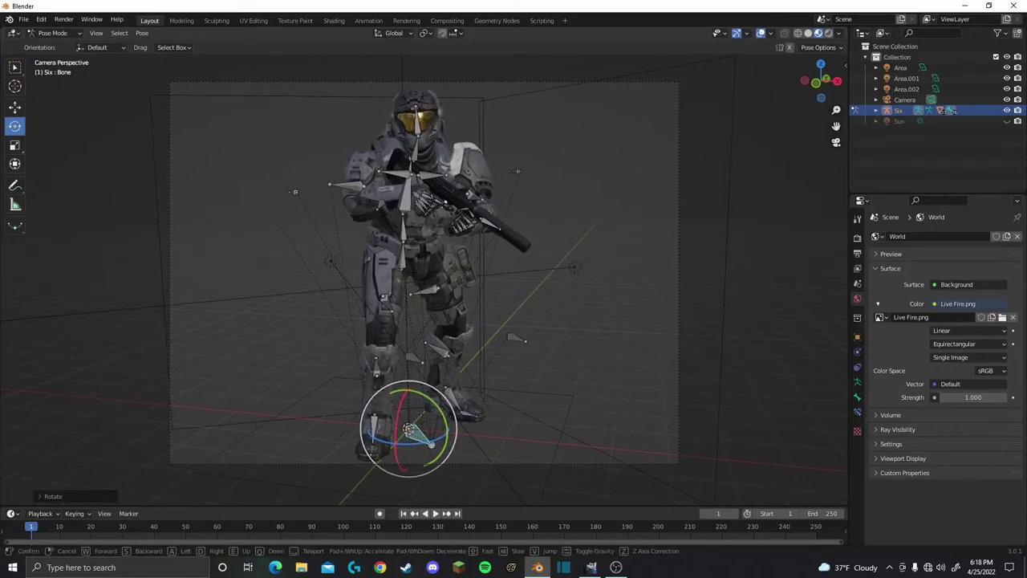
pyautogui.click(393, 174)
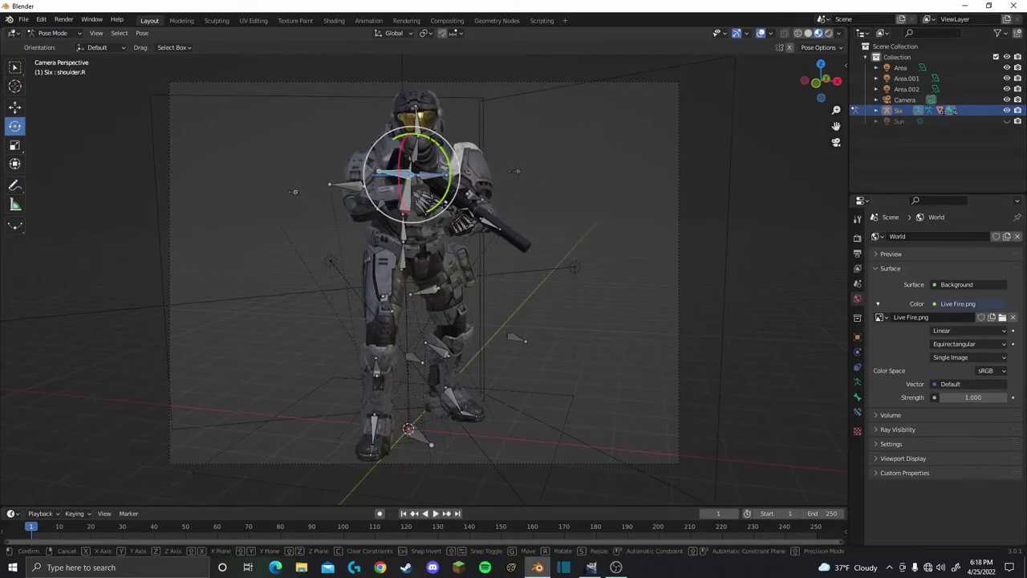
pyautogui.click(440, 143)
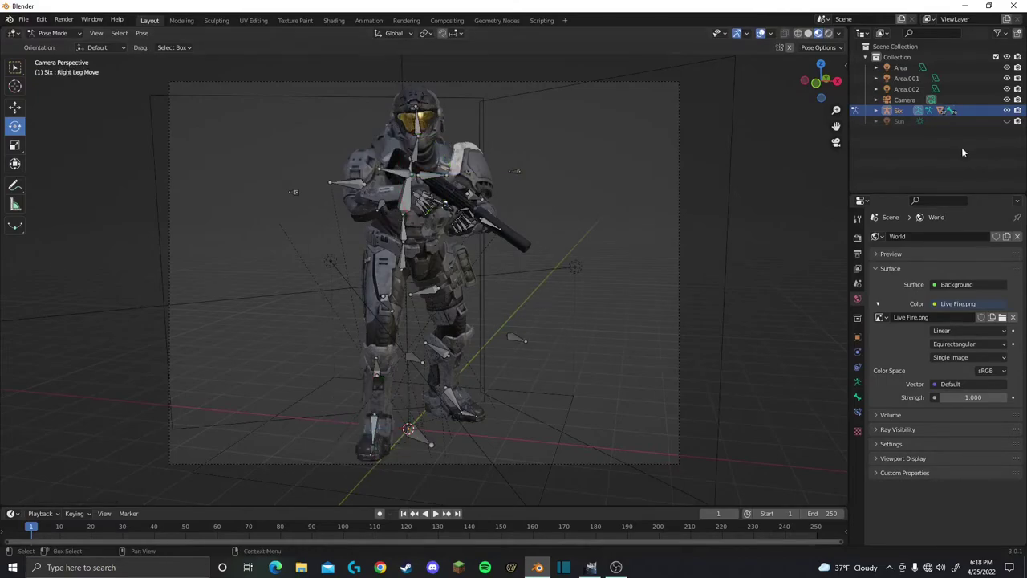
# Step: Preview the scene in Rendered shading, then return to Solid and the camera view
pyautogui.click(543, 251)
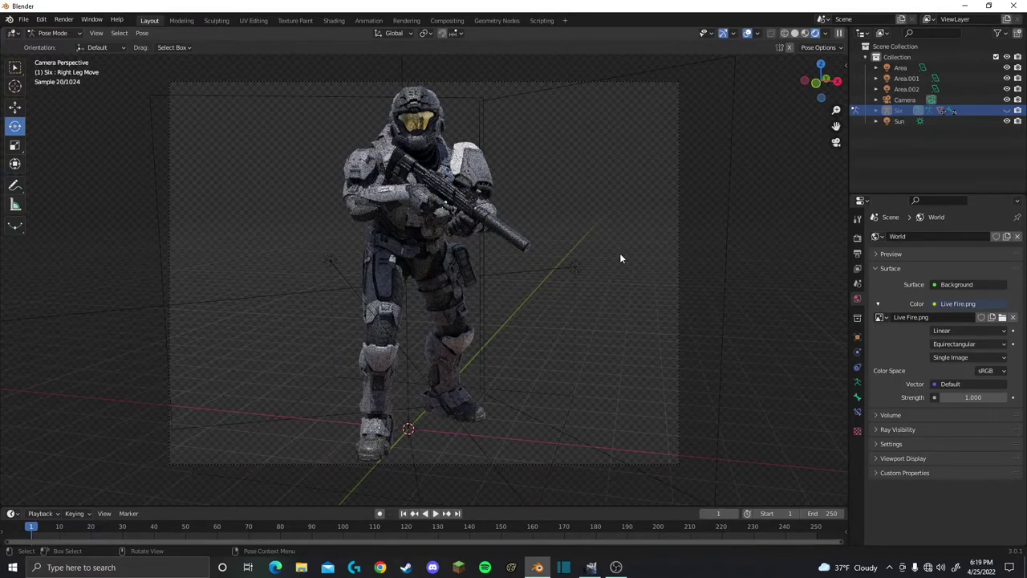
pyautogui.press('z')
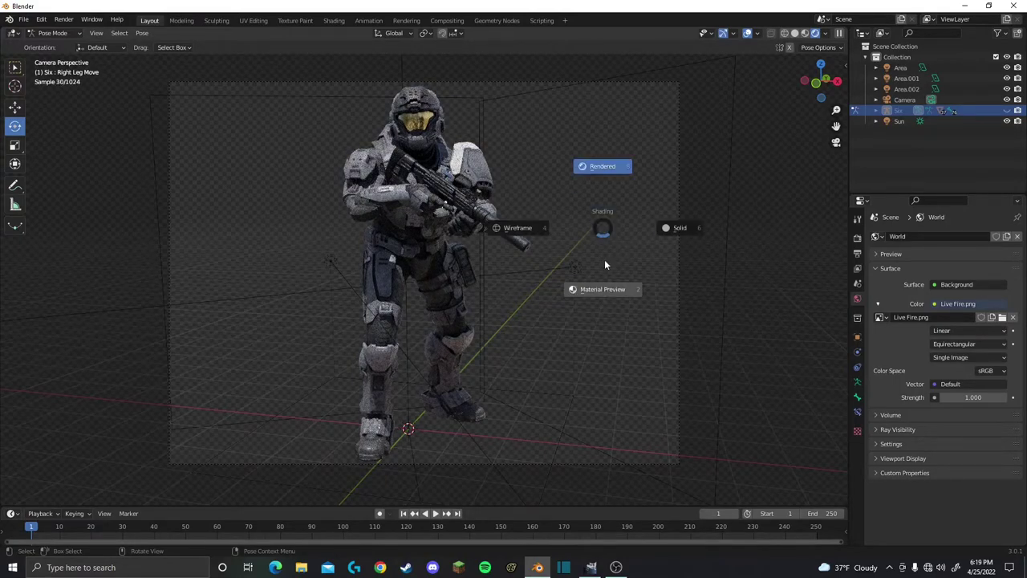
pyautogui.click(607, 290)
pyautogui.moveTo(607, 289)
pyautogui.mouseDown(button='middle')
pyautogui.moveTo(582, 206)
pyautogui.moveTo(558, 314)
pyautogui.mouseUp(button='middle')
pyautogui.press('KP_0')
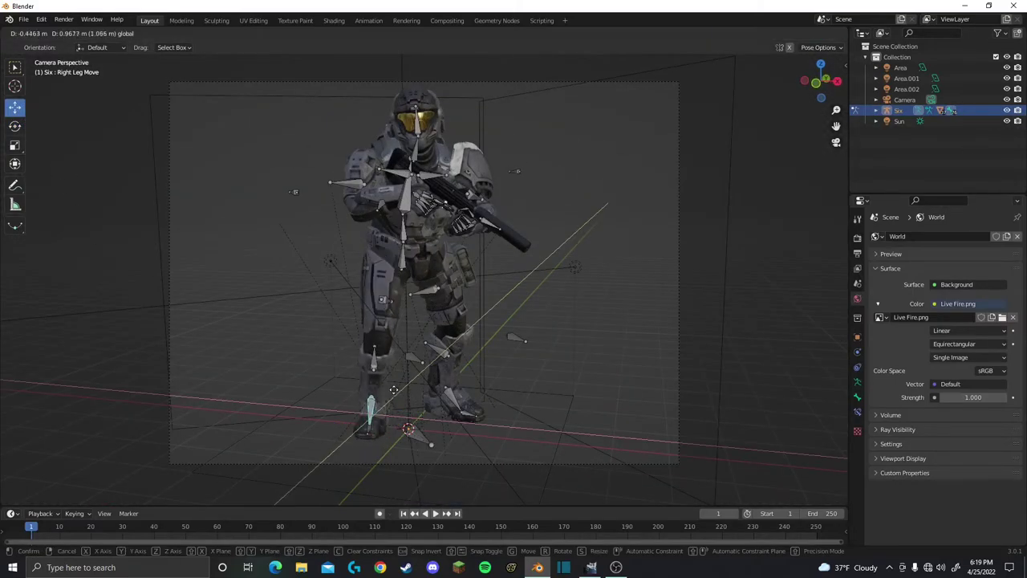
pyautogui.click(450, 385)
pyautogui.moveTo(449, 386)
pyautogui.mouseDown(button='middle')
pyautogui.moveTo(451, 336)
pyautogui.moveTo(466, 355)
pyautogui.mouseUp(button='middle')
pyautogui.press('g')
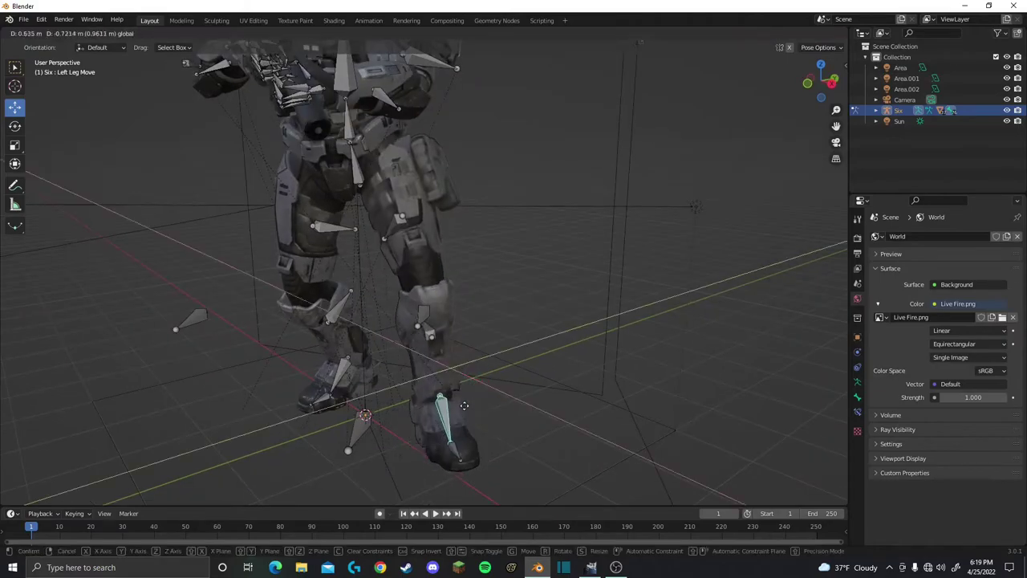
pyautogui.click(441, 388)
pyautogui.moveTo(442, 387); pyautogui.dragTo(345, 377, button='middle')
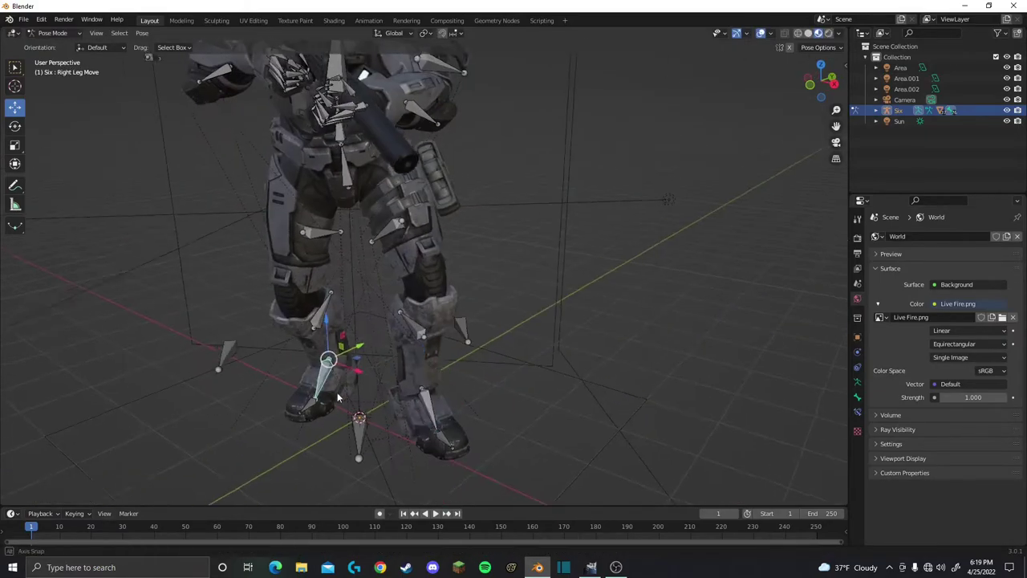
pyautogui.click(343, 381)
pyautogui.press('g')
pyautogui.click(329, 375)
pyautogui.press('KP_0')
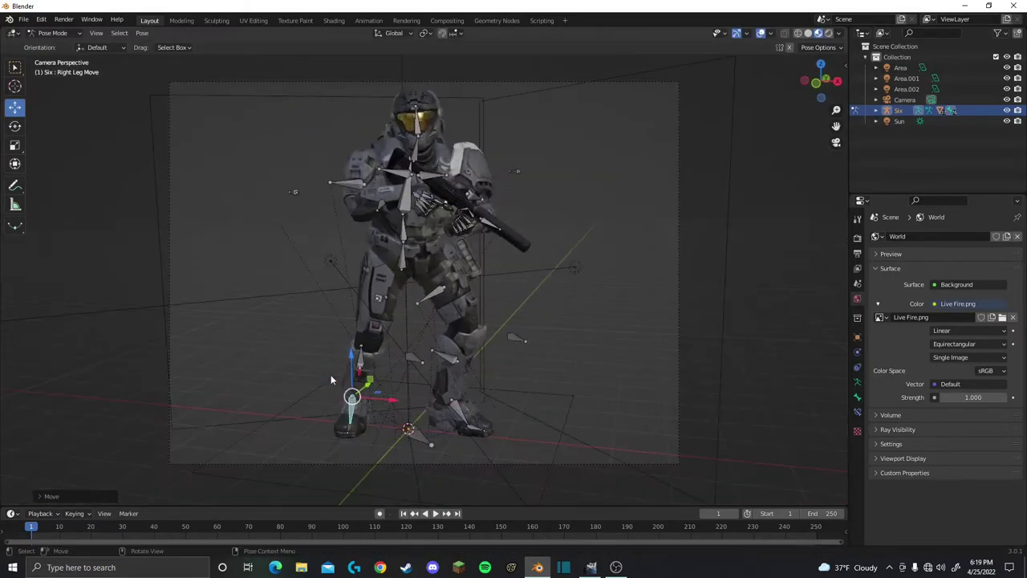
pyautogui.click(41, 20)
pyautogui.click(56, 31)
pyautogui.click(41, 19)
pyautogui.click(56, 31)
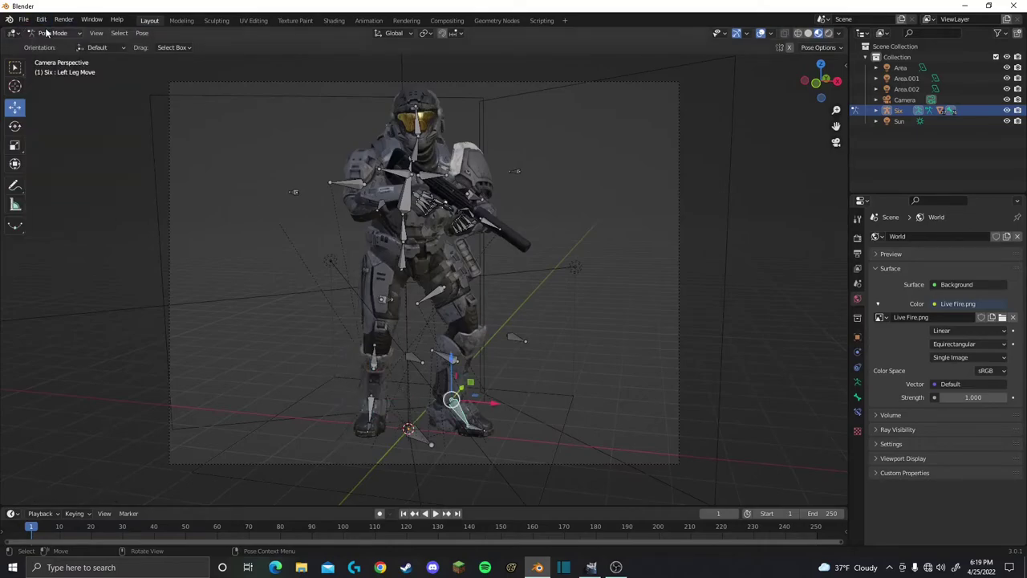
pyautogui.click(41, 19)
pyautogui.click(49, 30)
pyautogui.click(41, 19)
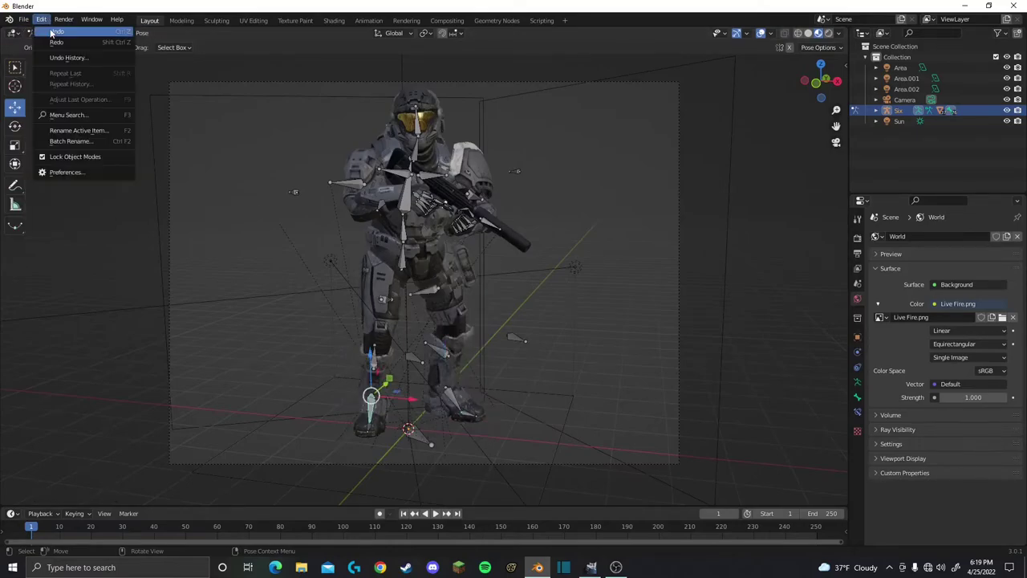
pyautogui.click(56, 32)
pyautogui.moveTo(273, 188)
pyautogui.mouseDown(button='middle')
pyautogui.moveTo(358, 231)
pyautogui.moveTo(401, 289)
pyautogui.moveTo(574, 306)
pyautogui.mouseUp(button='middle')
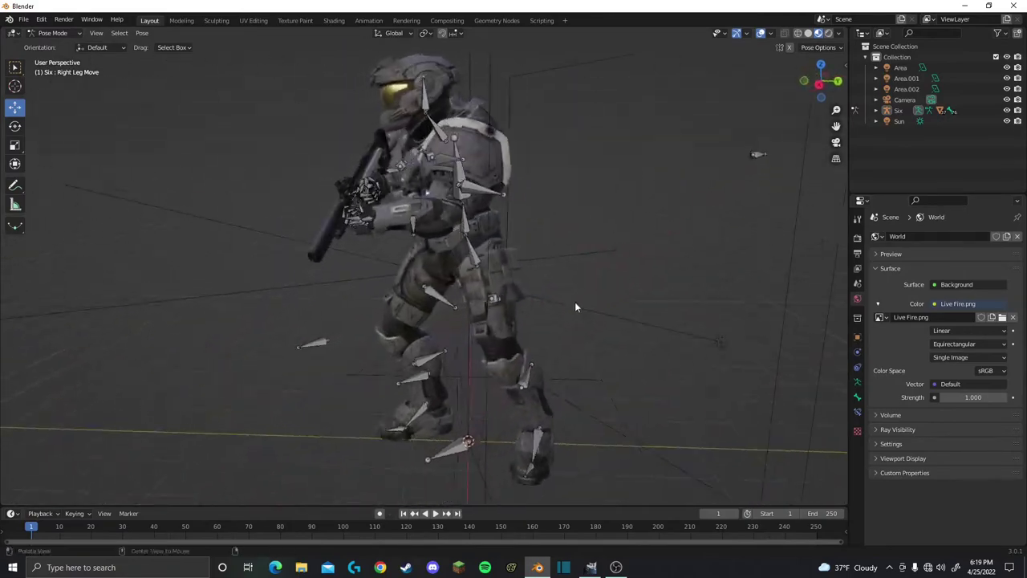
pyautogui.press('KP_0')
pyautogui.click(438, 431)
# Step: Rotate the root bone around Z to turn the Spartan into a more angled stance
pyautogui.hotkey('shift', 'space')
pyautogui.press('r')
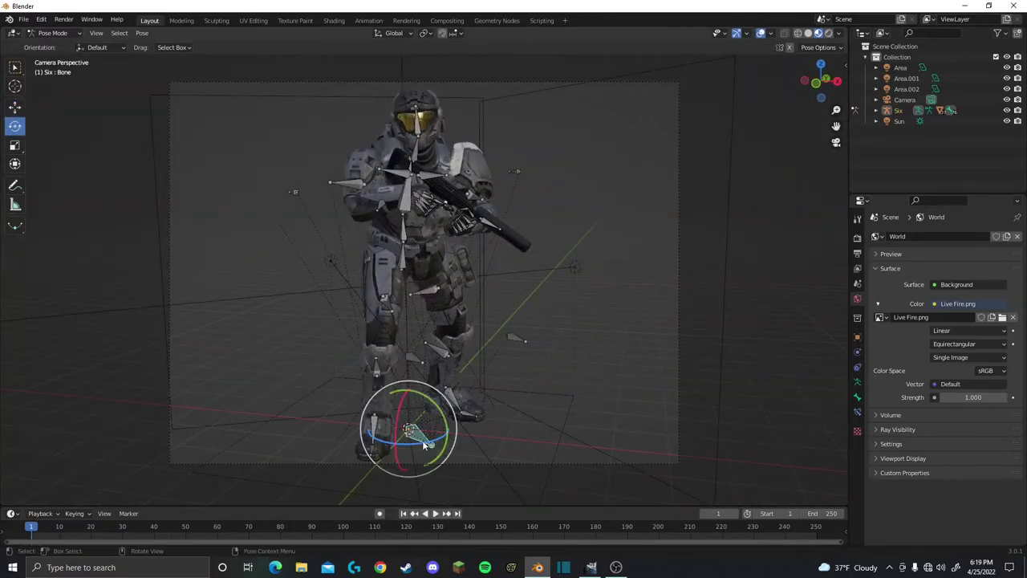
pyautogui.moveTo(422, 440)
pyautogui.mouseDown()
pyautogui.moveTo(421, 454)
pyautogui.moveTo(428, 439)
pyautogui.moveTo(403, 447)
pyautogui.mouseUp()
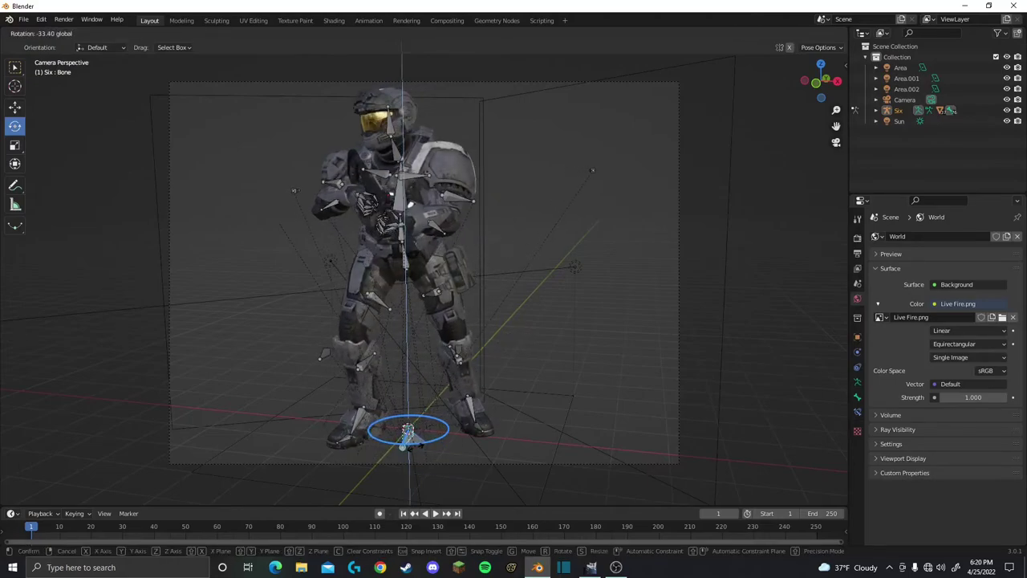
pyautogui.click(395, 132)
# Step: Freely rotate the head bone and tilt the neck bone
pyautogui.press('r')
pyautogui.press('r')
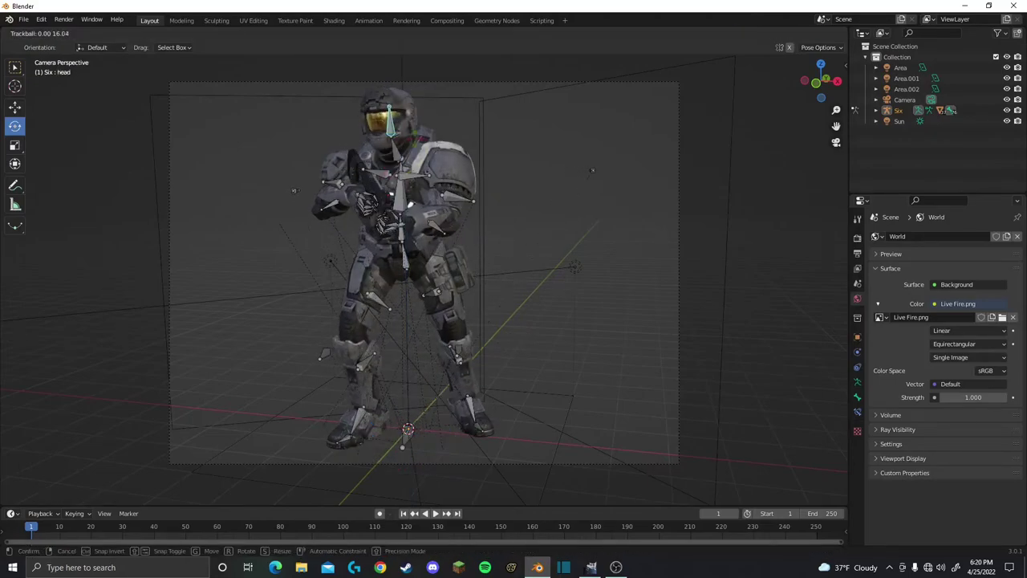
pyautogui.click(456, 148)
pyautogui.moveTo(456, 148); pyautogui.dragTo(451, 164, button='middle')
pyautogui.scroll(4, 406, 213)
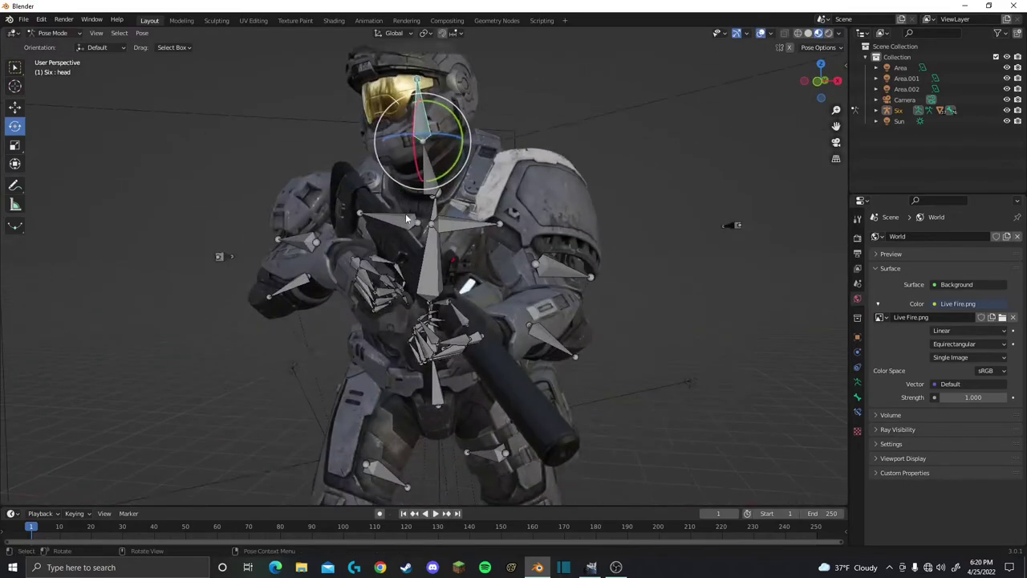
pyautogui.click(398, 191)
pyautogui.moveTo(398, 191)
pyautogui.mouseDown()
pyautogui.moveTo(405, 183)
pyautogui.moveTo(385, 168)
pyautogui.mouseUp()
pyautogui.click(403, 179)
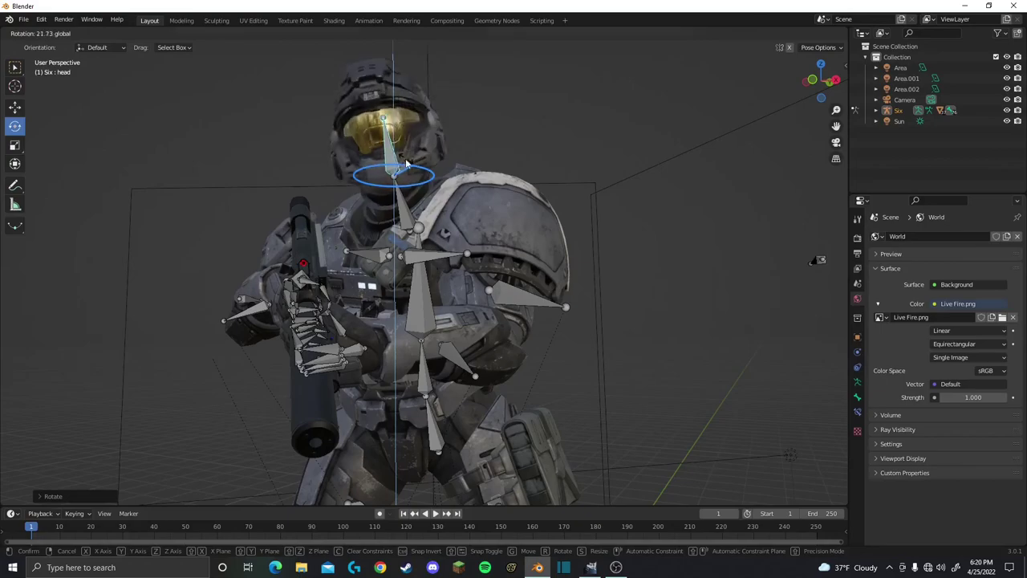
pyautogui.press('KP_0')
# Step: Rotate the neck forward and turn the head to face forward
pyautogui.moveTo(402, 123); pyautogui.dragTo(417, 136, button='middle')
pyautogui.scroll(4, 418, 137)
pyautogui.click(485, 237)
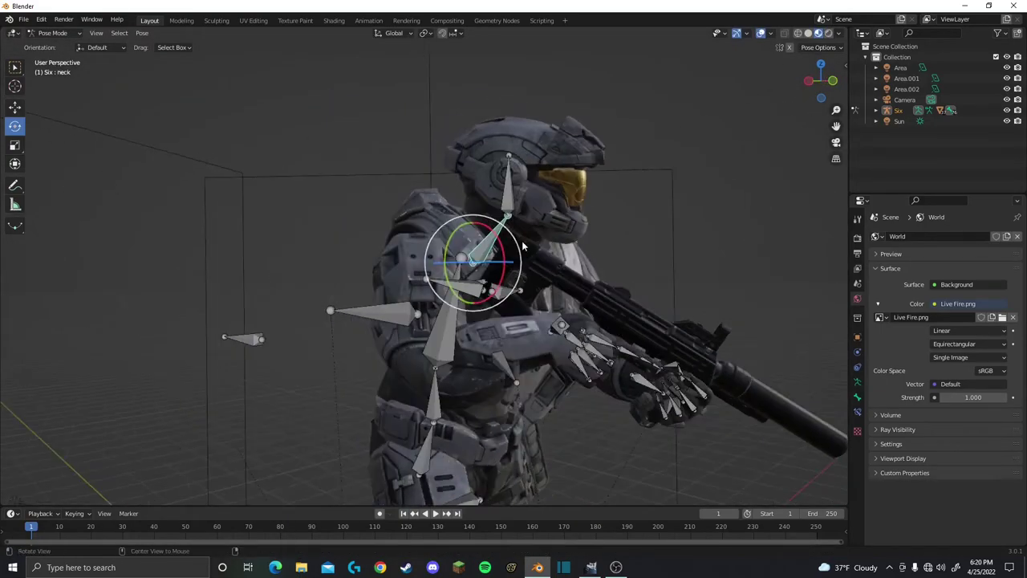
pyautogui.moveTo(485, 236); pyautogui.dragTo(522, 233)
pyautogui.moveTo(562, 240); pyautogui.dragTo(401, 241, button='middle')
pyautogui.click(369, 185)
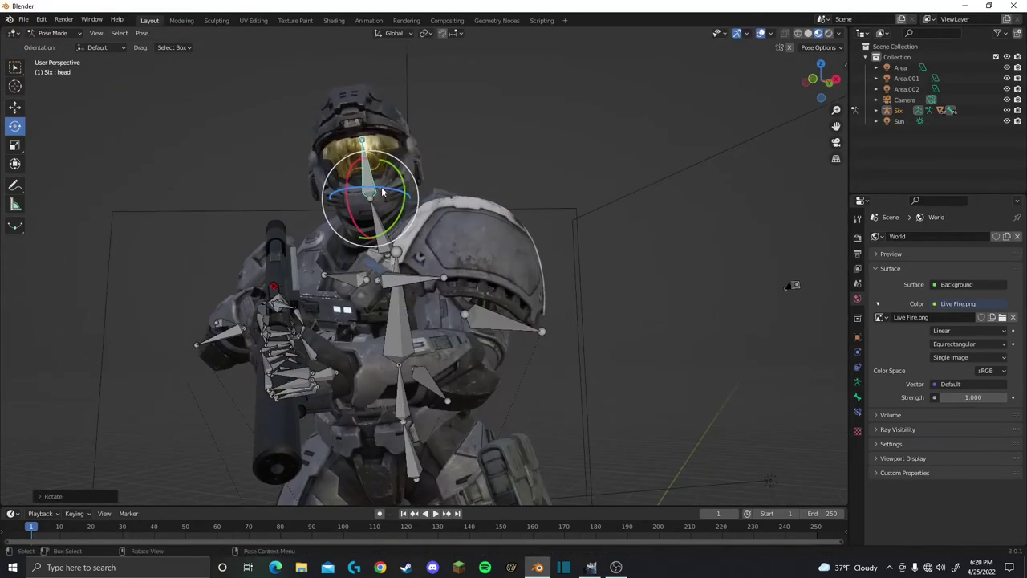
pyautogui.moveTo(409, 196); pyautogui.dragTo(793, 284)
pyautogui.click(793, 284)
pyautogui.moveTo(793, 284); pyautogui.dragTo(497, 241, button='middle')
pyautogui.moveTo(353, 189); pyautogui.dragTo(363, 186)
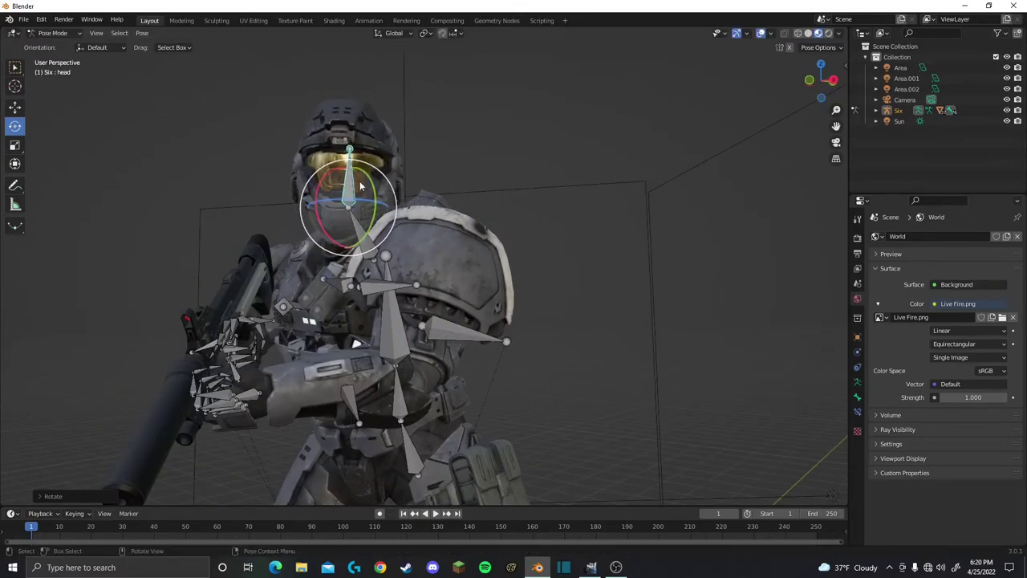
pyautogui.press('KP_0')
# Step: Tilt the head slightly sideways using free trackball rotation
pyautogui.moveTo(409, 148); pyautogui.dragTo(430, 185, button='middle')
pyautogui.click(381, 256)
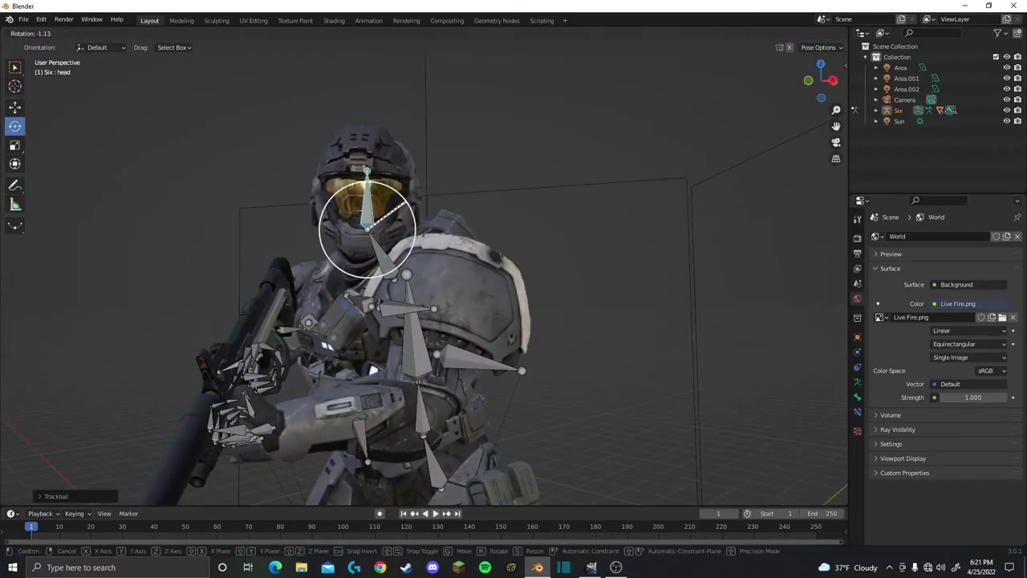
pyautogui.moveTo(411, 250)
pyautogui.mouseDown()
pyautogui.moveTo(417, 264)
pyautogui.moveTo(376, 220)
pyautogui.mouseUp()
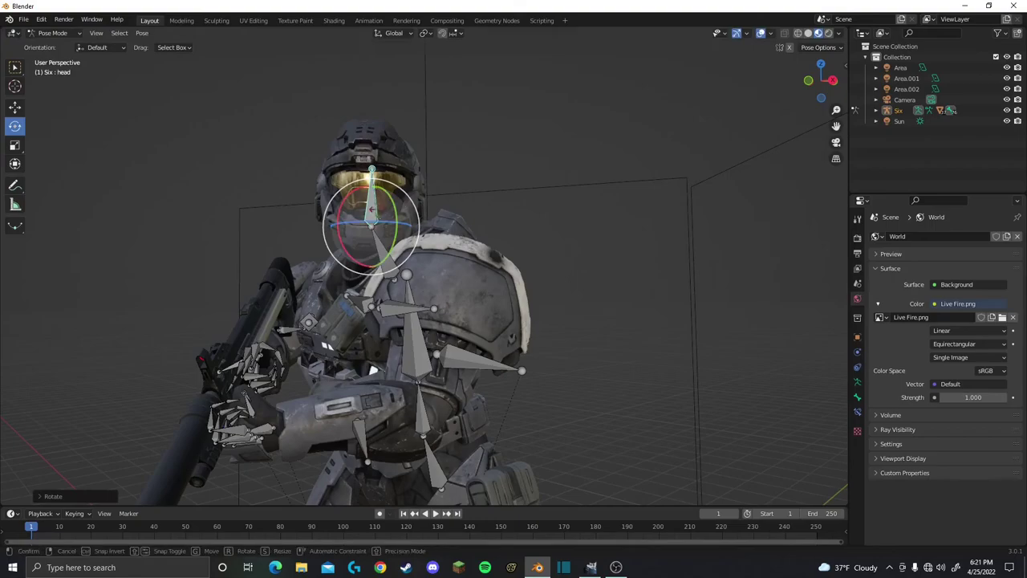
pyautogui.moveTo(381, 240)
pyautogui.mouseDown(button='middle')
pyautogui.moveTo(381, 208)
pyautogui.moveTo(414, 249)
pyautogui.mouseUp(button='middle')
pyautogui.press('KP_0')
pyautogui.press('r')
pyautogui.click(381, 208)
# Step: Aim the head along the gun and tilt the neck slightly forward
pyautogui.scroll(3, 414, 249)
pyautogui.moveTo(382, 215); pyautogui.dragTo(377, 197)
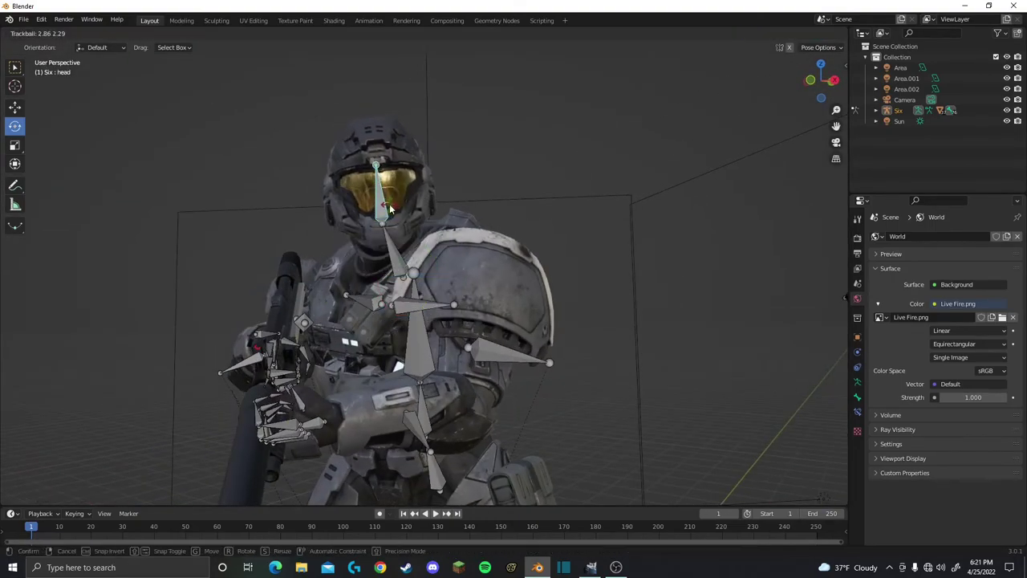
pyautogui.moveTo(378, 197); pyautogui.dragTo(496, 250, button='middle')
pyautogui.moveTo(496, 250); pyautogui.dragTo(514, 248)
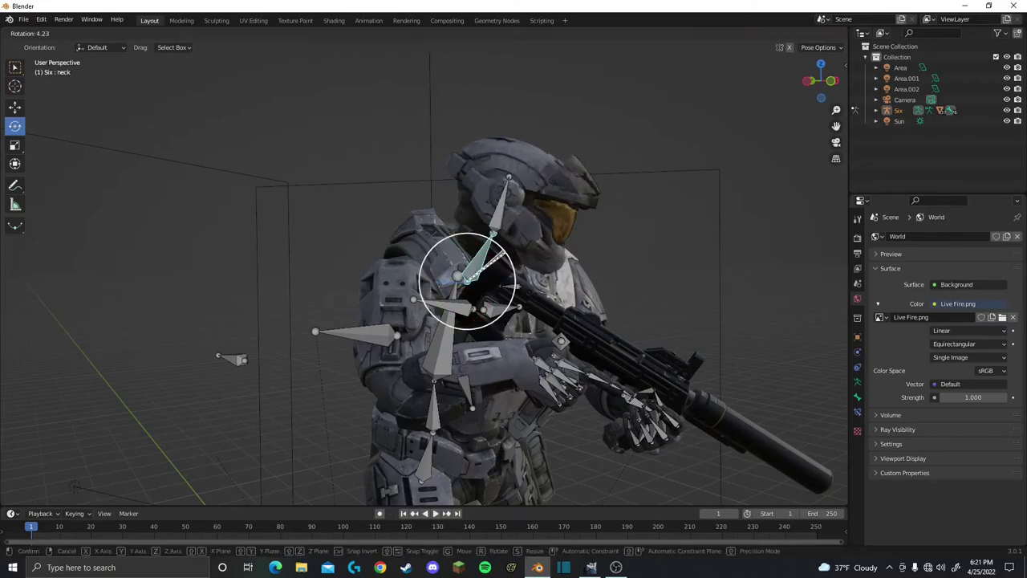
pyautogui.press('KP_0')
pyautogui.press('KP_0')
pyautogui.press('KP_0')
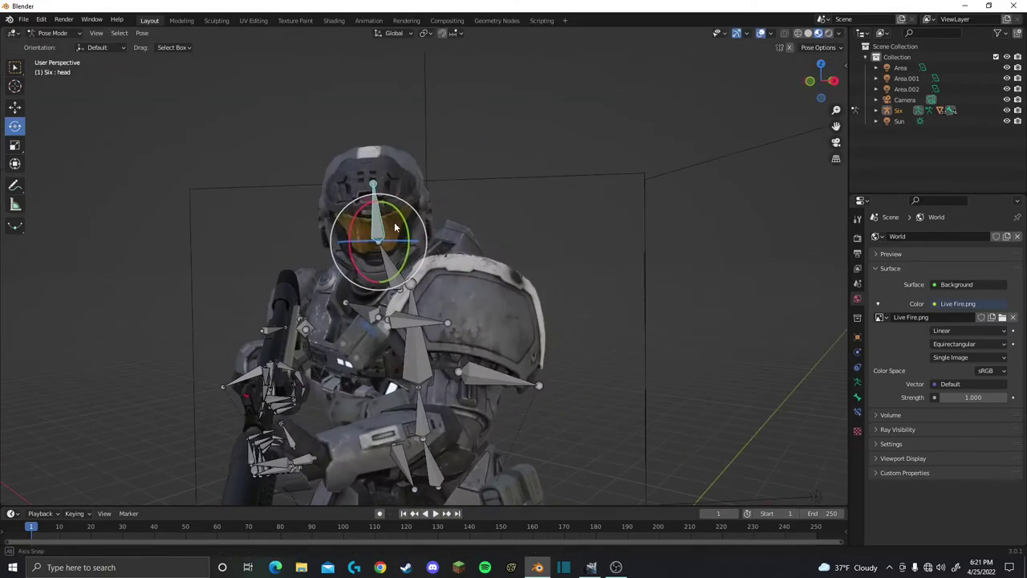
pyautogui.press('r')
pyautogui.press('r')
pyautogui.click(383, 223)
pyautogui.scroll(-2, 383, 222)
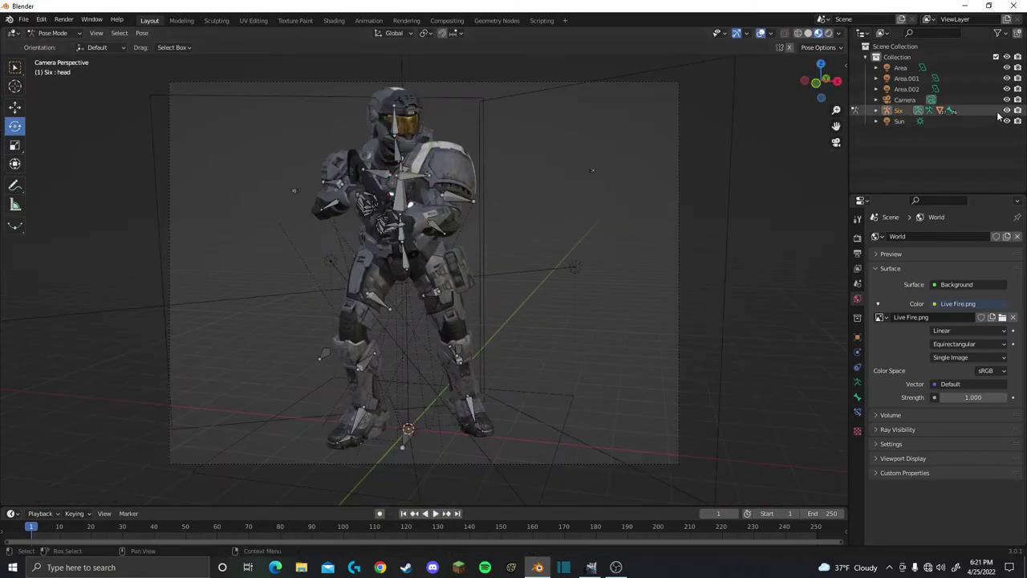